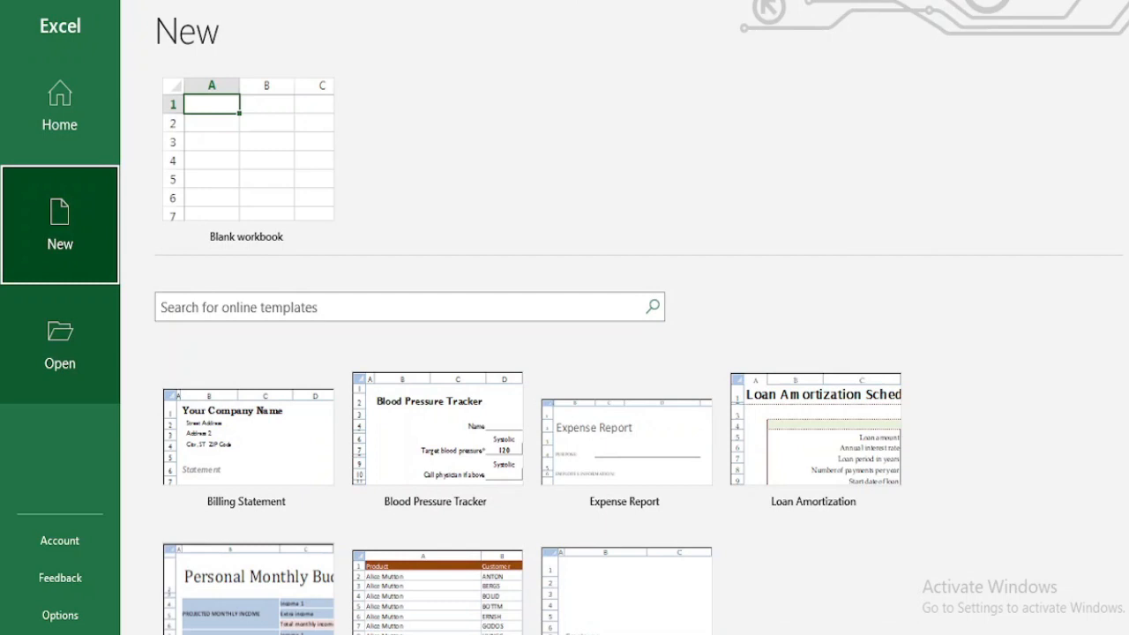
- Open the recent Graph_chart workbook from Desktop » New folder, and switch from the PowerPoint presentation back to Excel
left_click(60, 344)
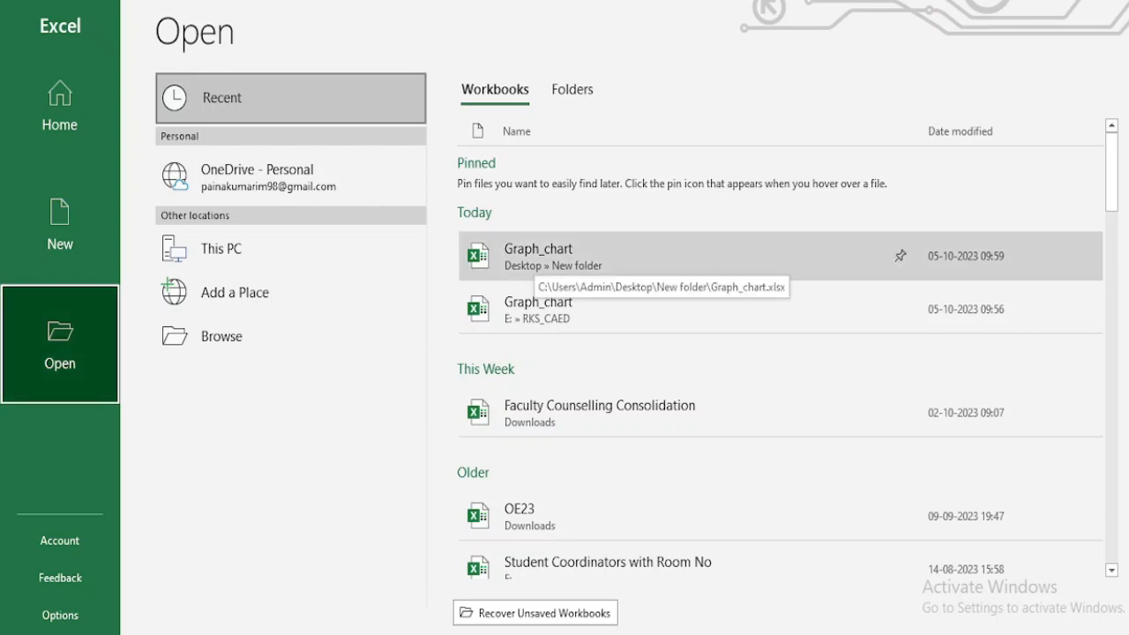
left_click(538, 256)
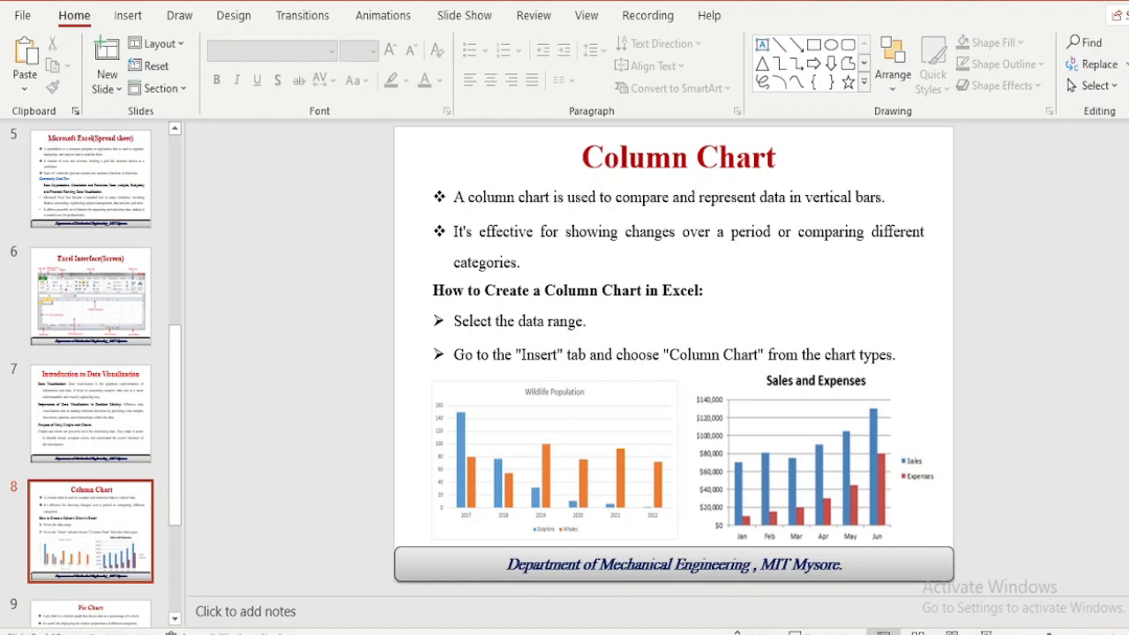
key("alt+Tab")
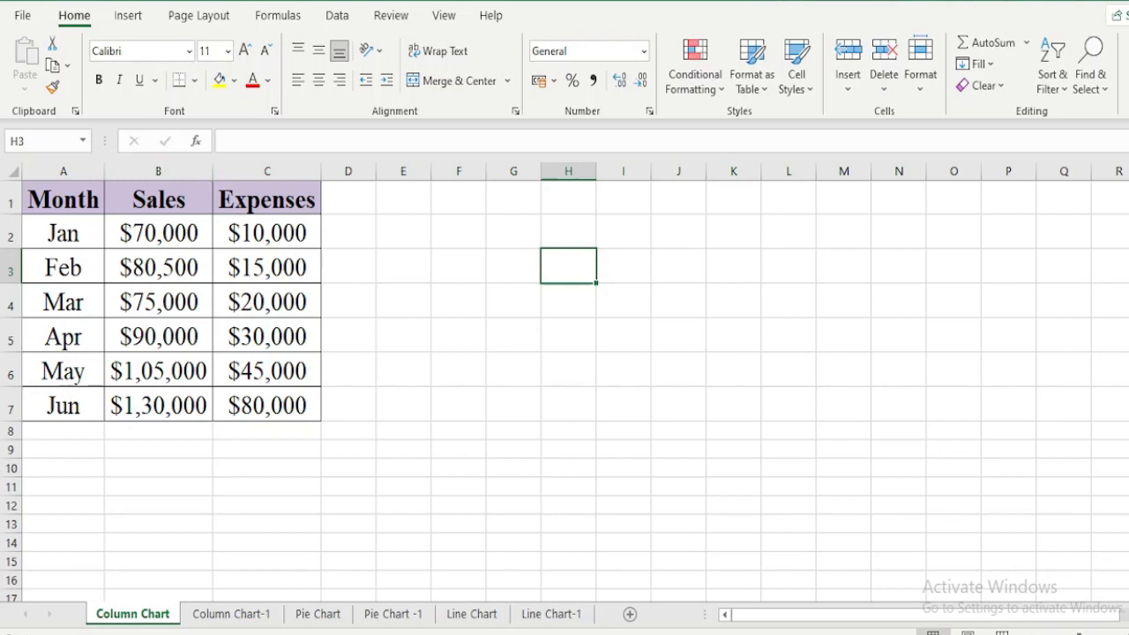
- Insert a 2-D Clustered Column chart from the Month, Sales and Expenses data in A1:C7
left_click_drag(63, 199, 264, 404)
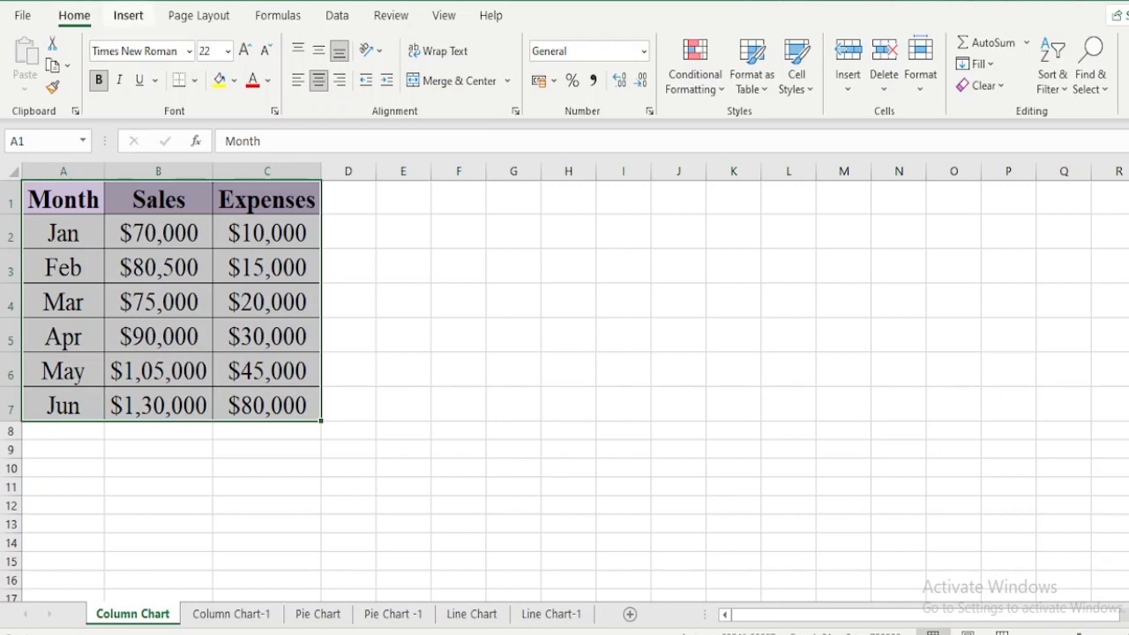
left_click(128, 15)
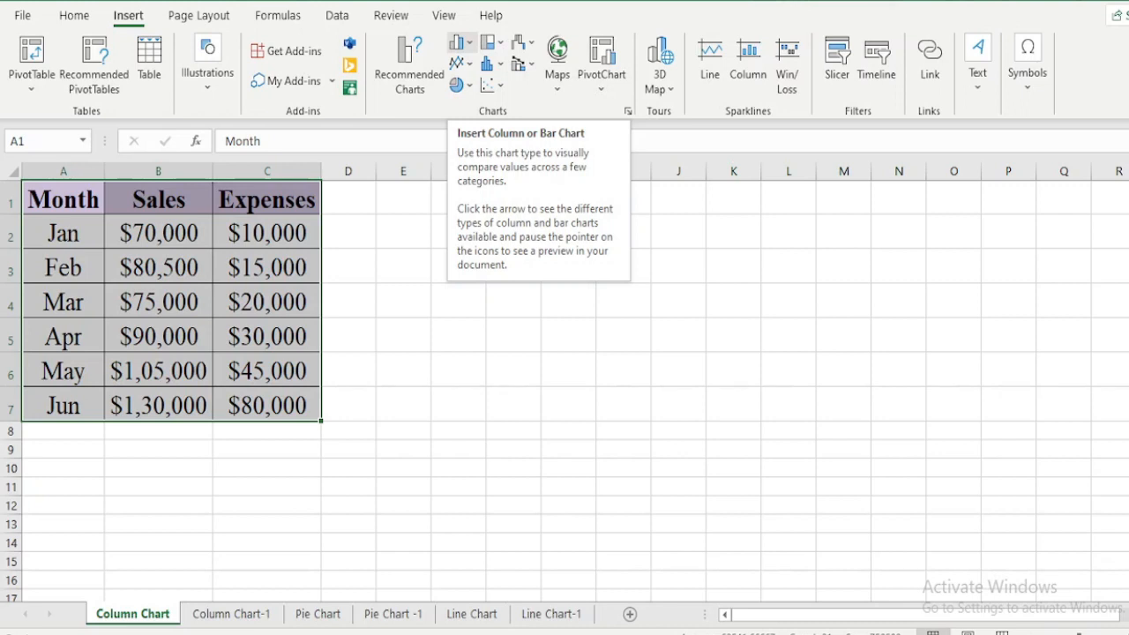
left_click(459, 42)
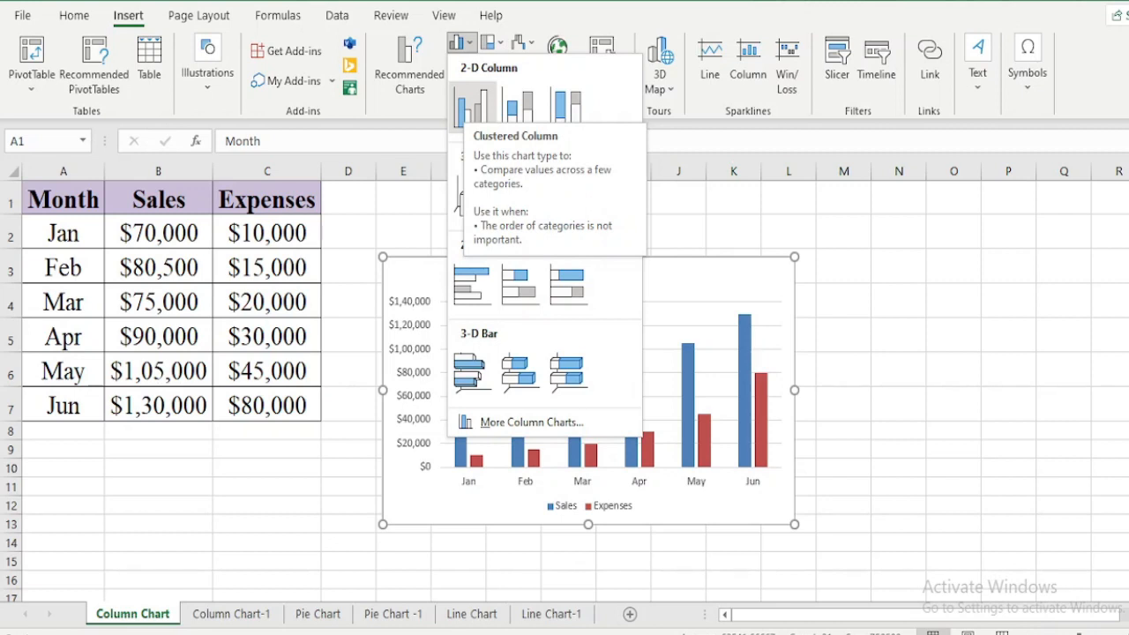
left_click(472, 106)
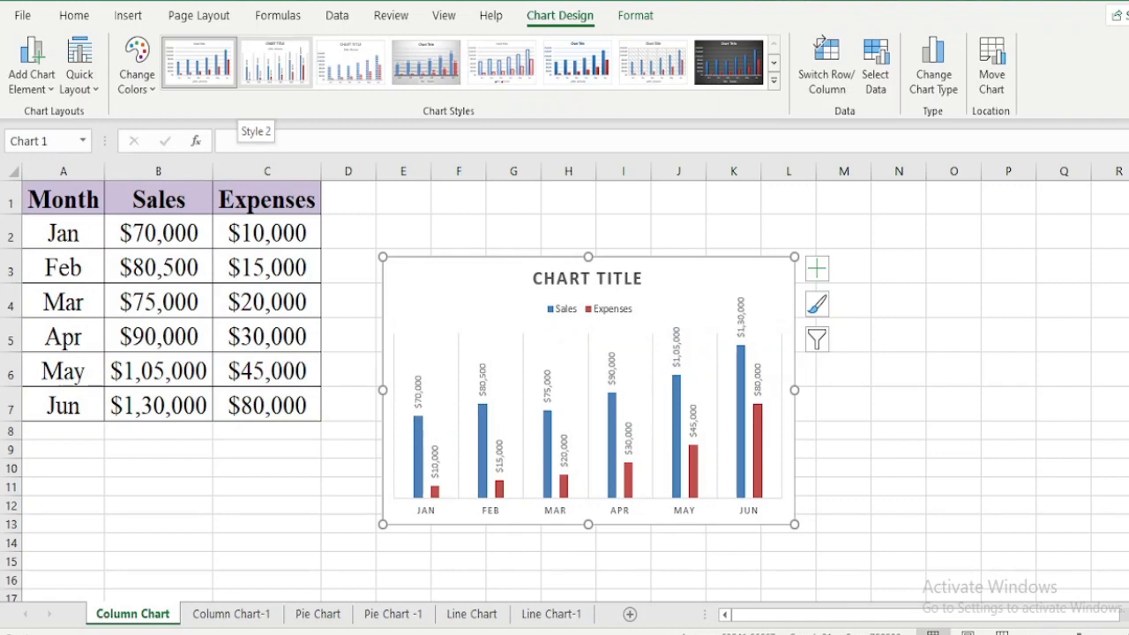
- Try out the available chart styles on the column chart one after another and return to the first style
left_click(275, 62)
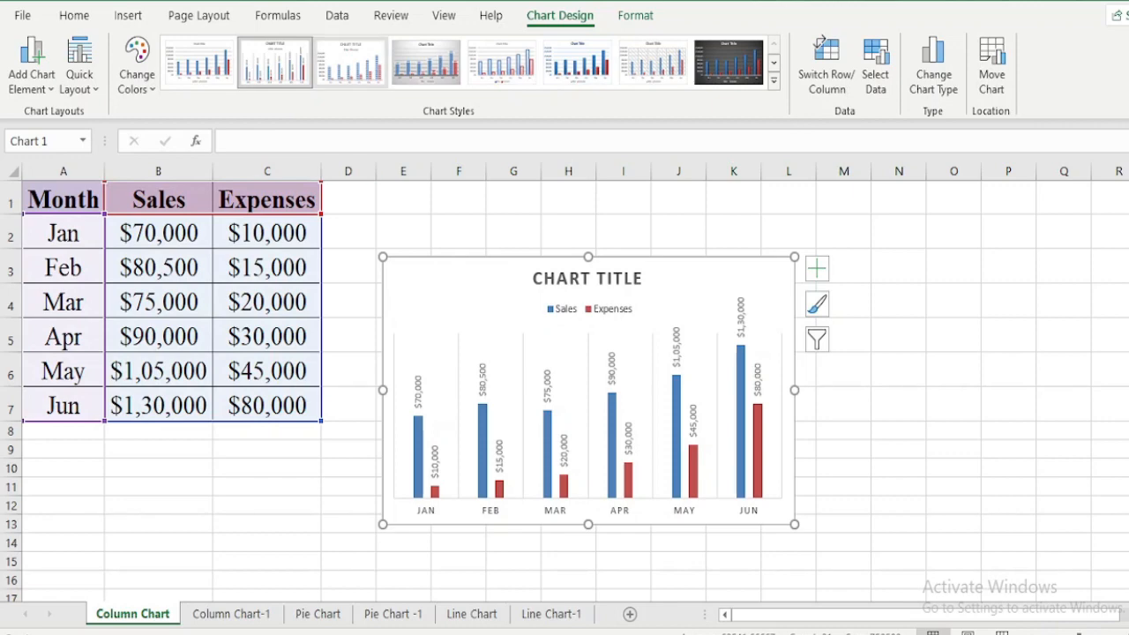
left_click(351, 61)
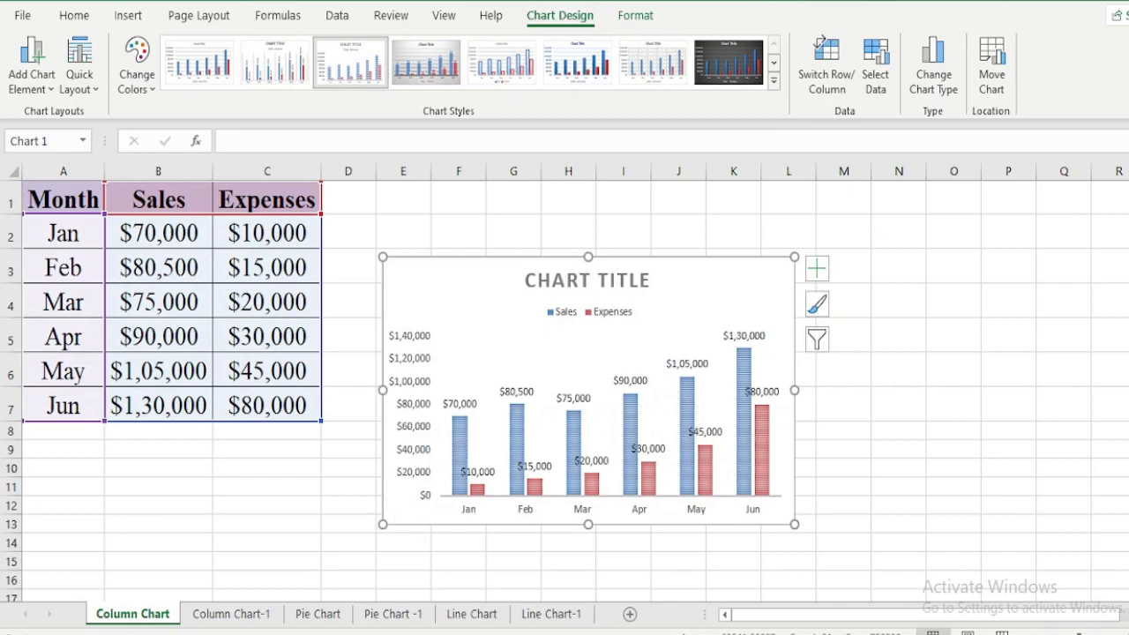
left_click(426, 62)
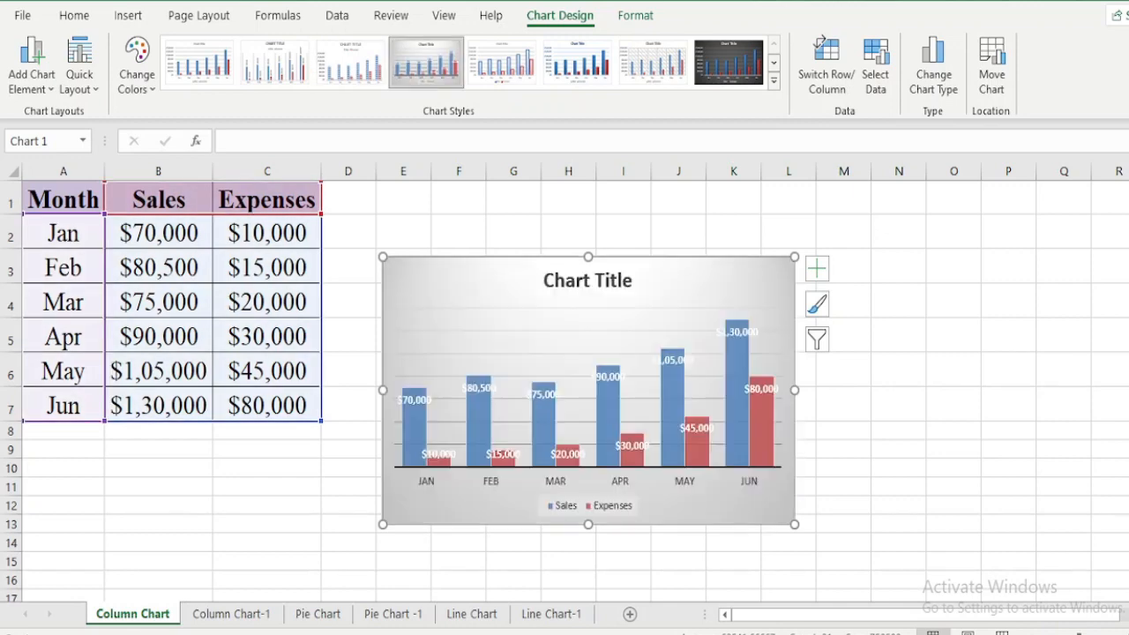
left_click(501, 62)
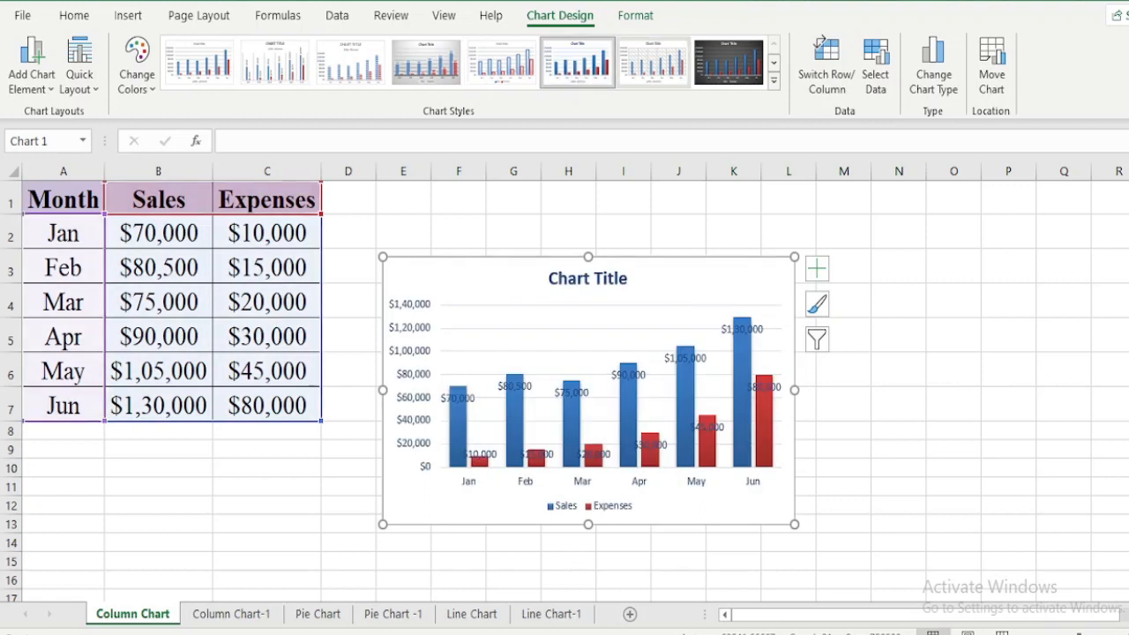
left_click(652, 62)
left_click(729, 62)
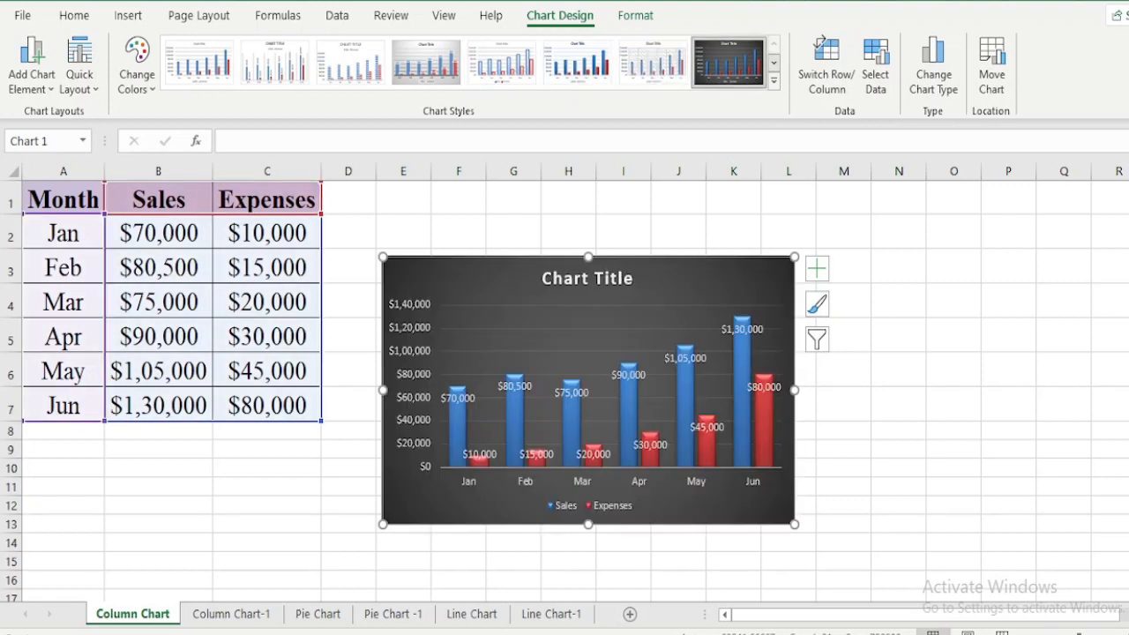
left_click(772, 61)
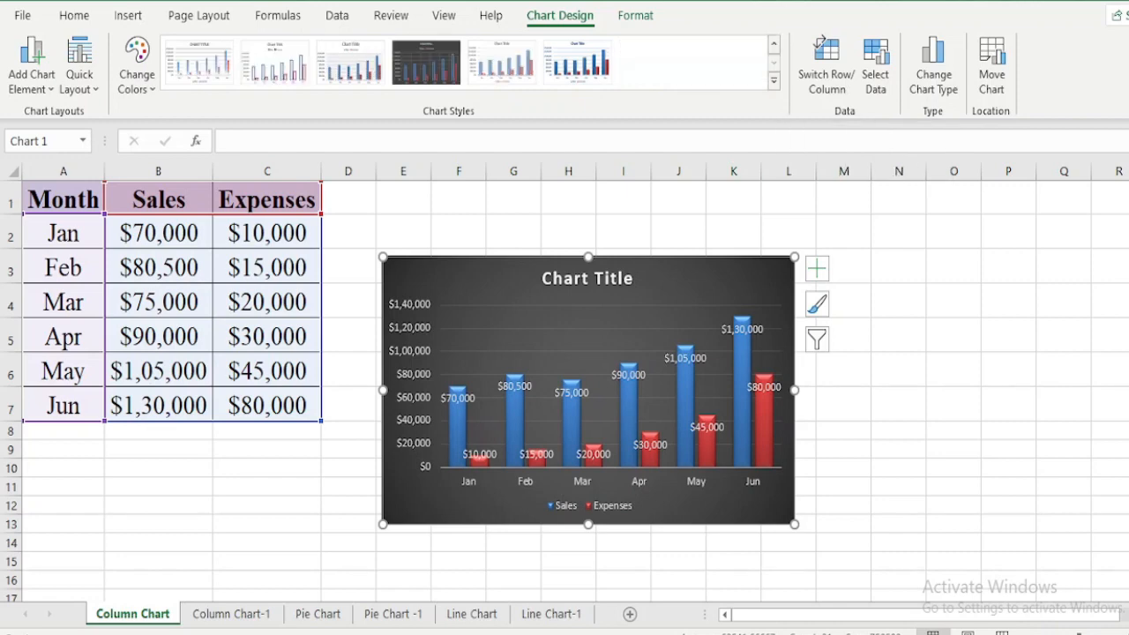
left_click(199, 63)
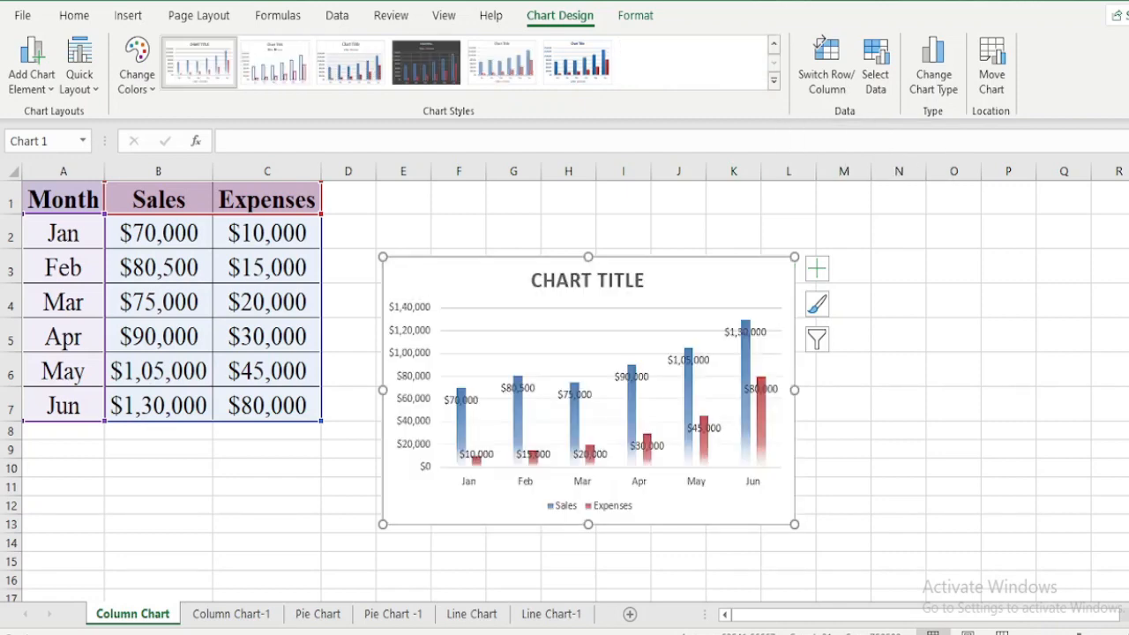
left_click(276, 63)
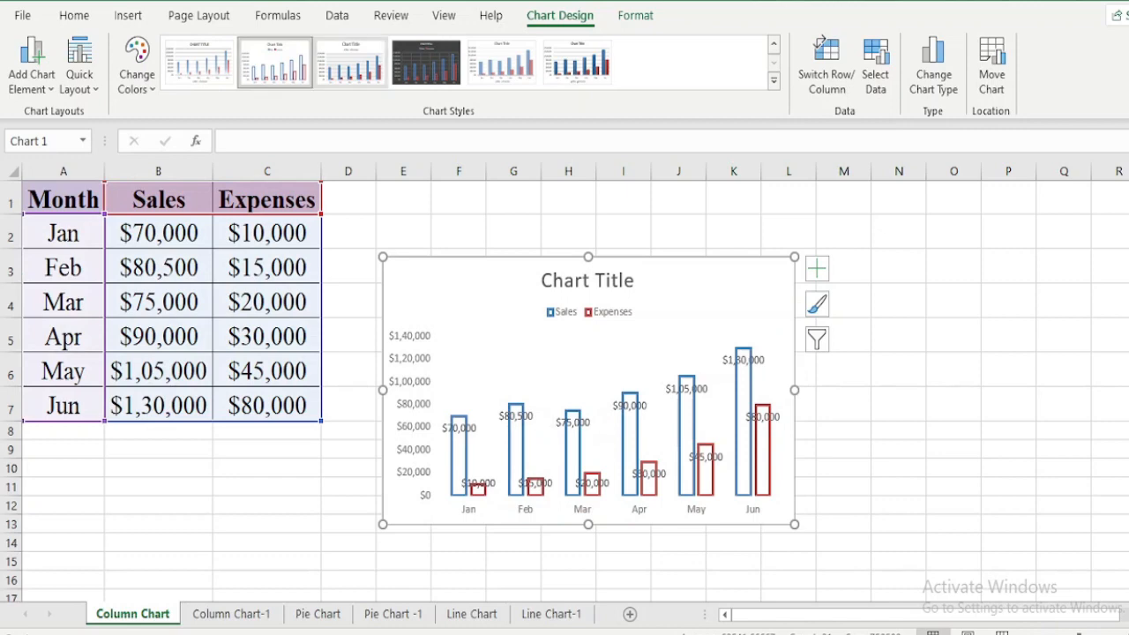
left_click(351, 63)
left_click(426, 62)
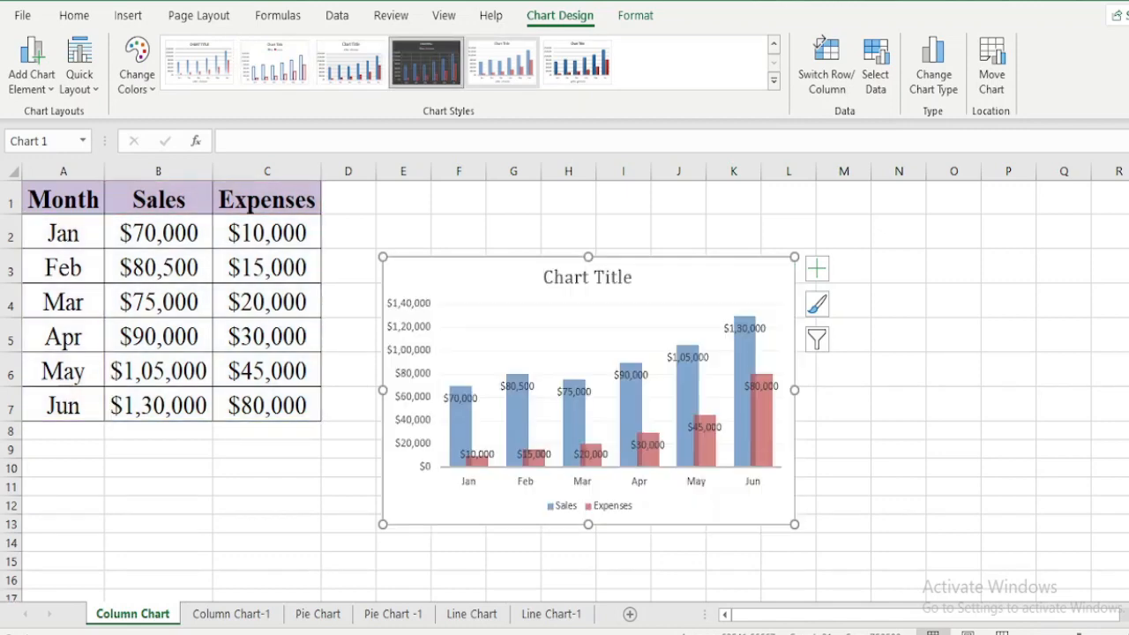
left_click(577, 63)
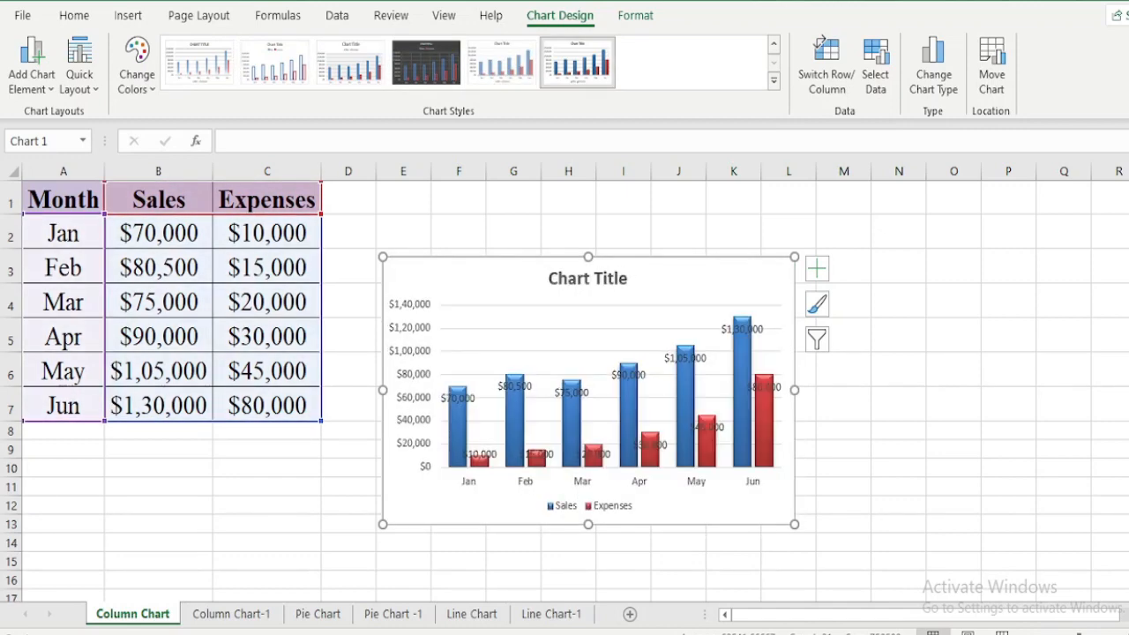
left_click(774, 62)
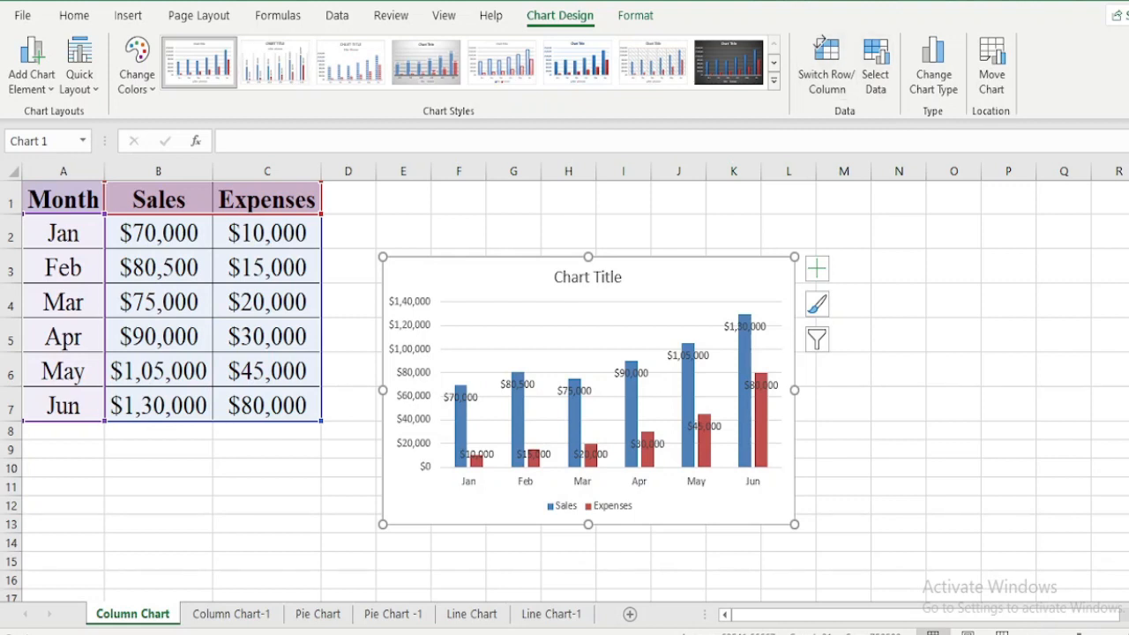
- Delete the data labels of both the Sales and the Expenses series from the chart
right_click(460, 399)
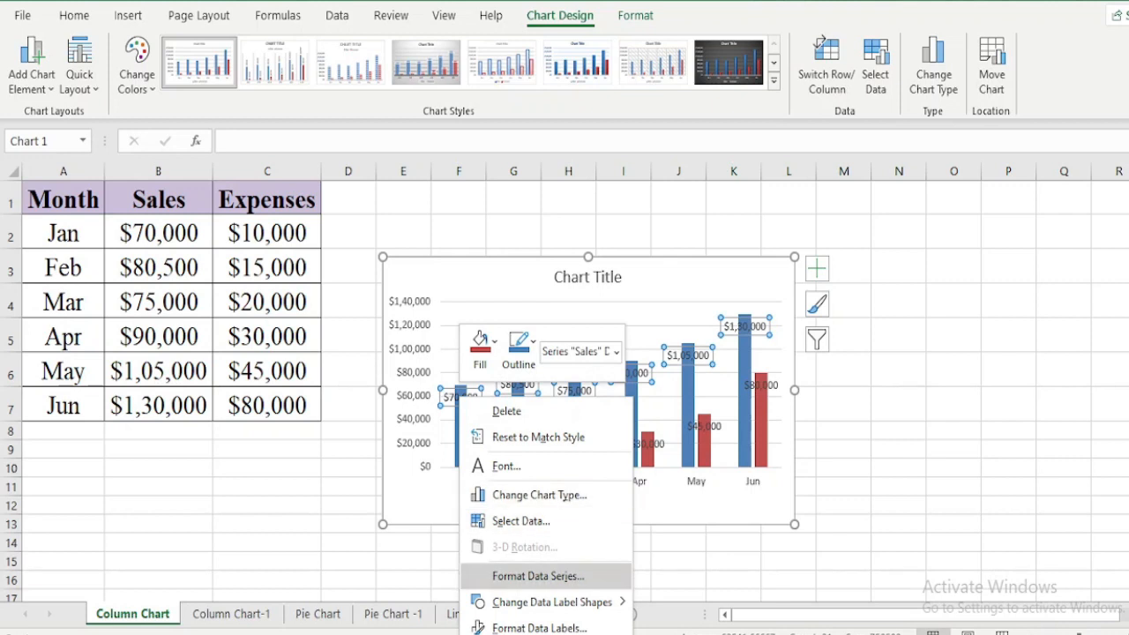
mouse_move(551, 601)
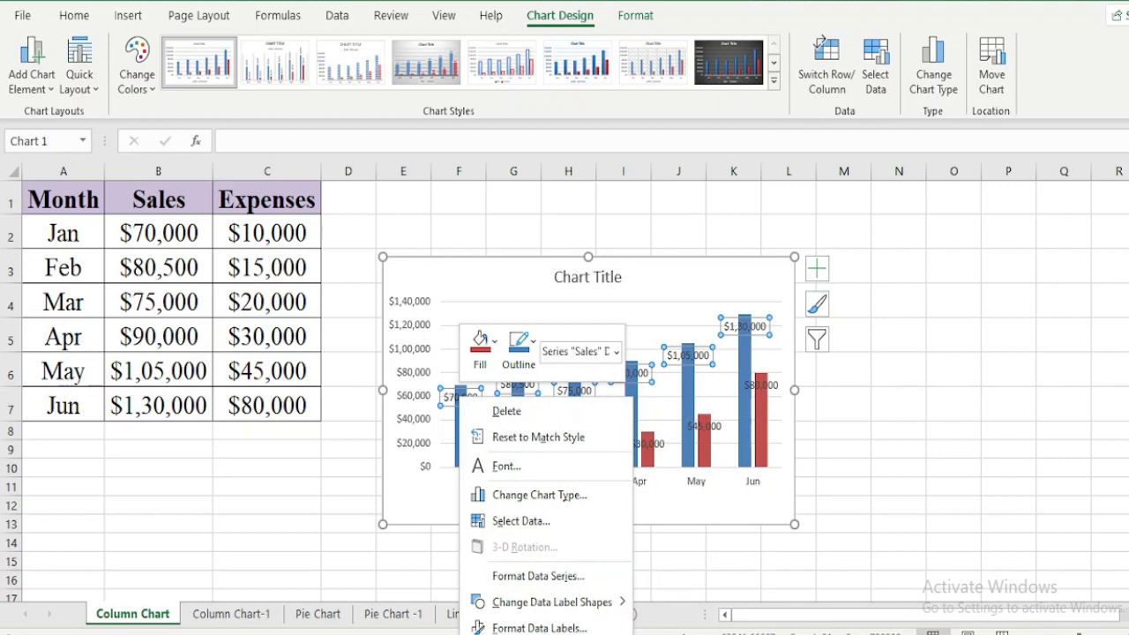
key("Escape")
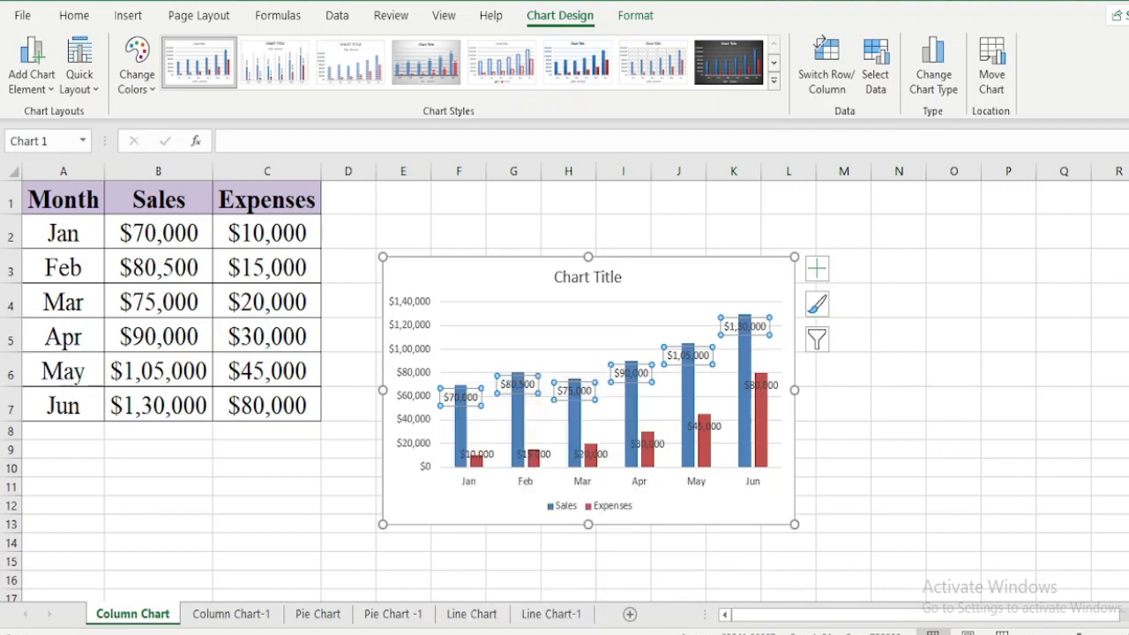
key("Delete")
left_click(647, 444)
key("Delete")
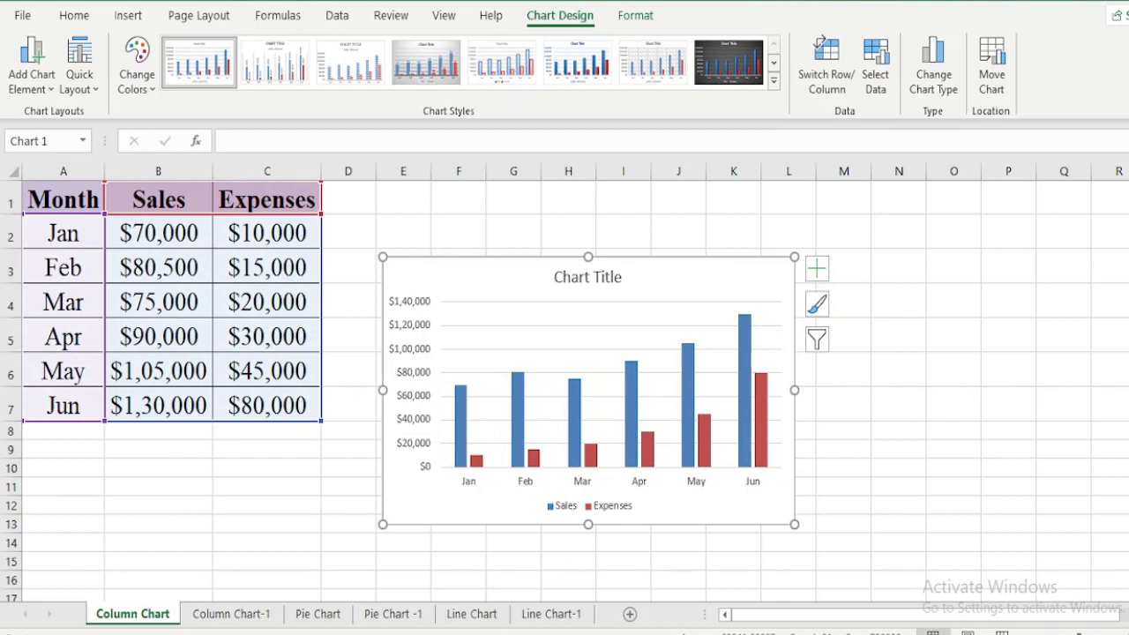
- Add data labels to the Sales columns and delete them again
right_click(460, 388)
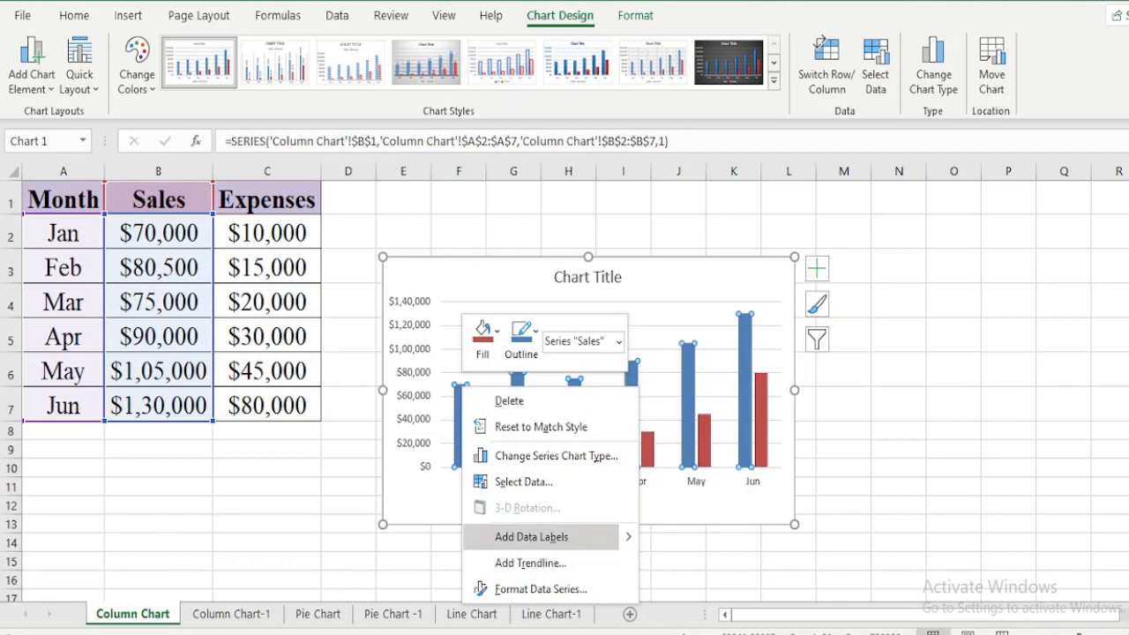
left_click(531, 536)
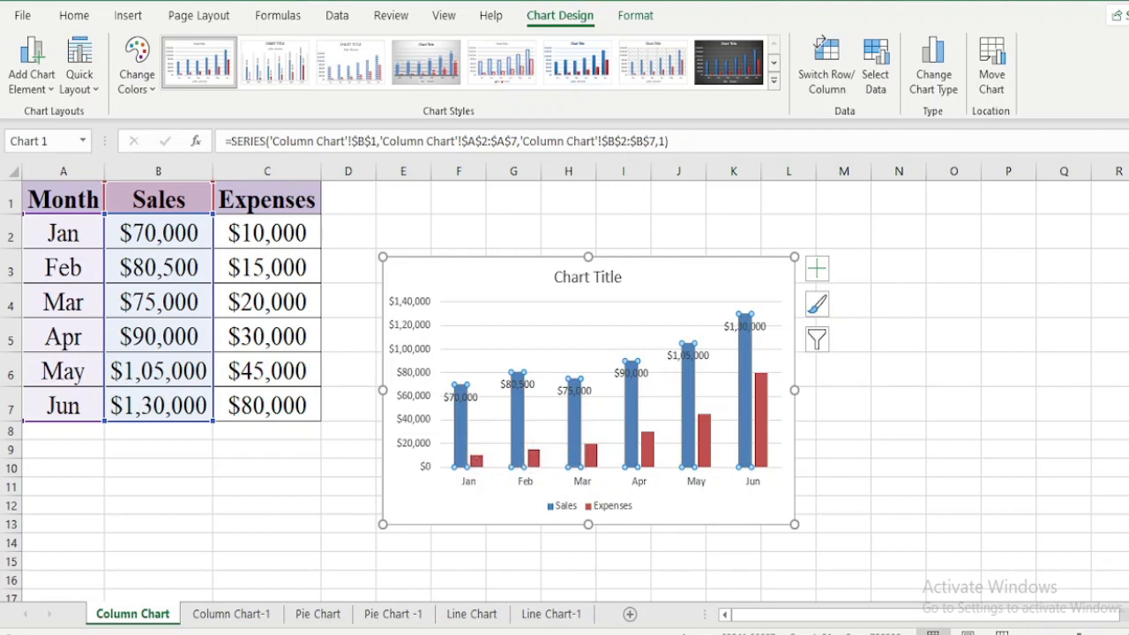
left_click(465, 398)
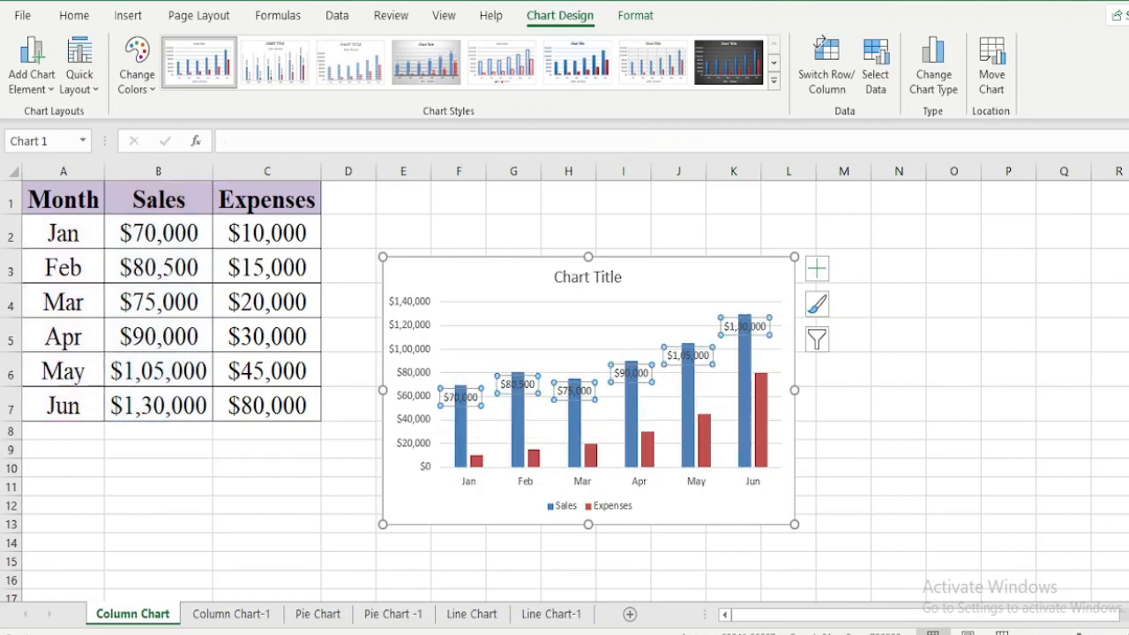
key("Delete")
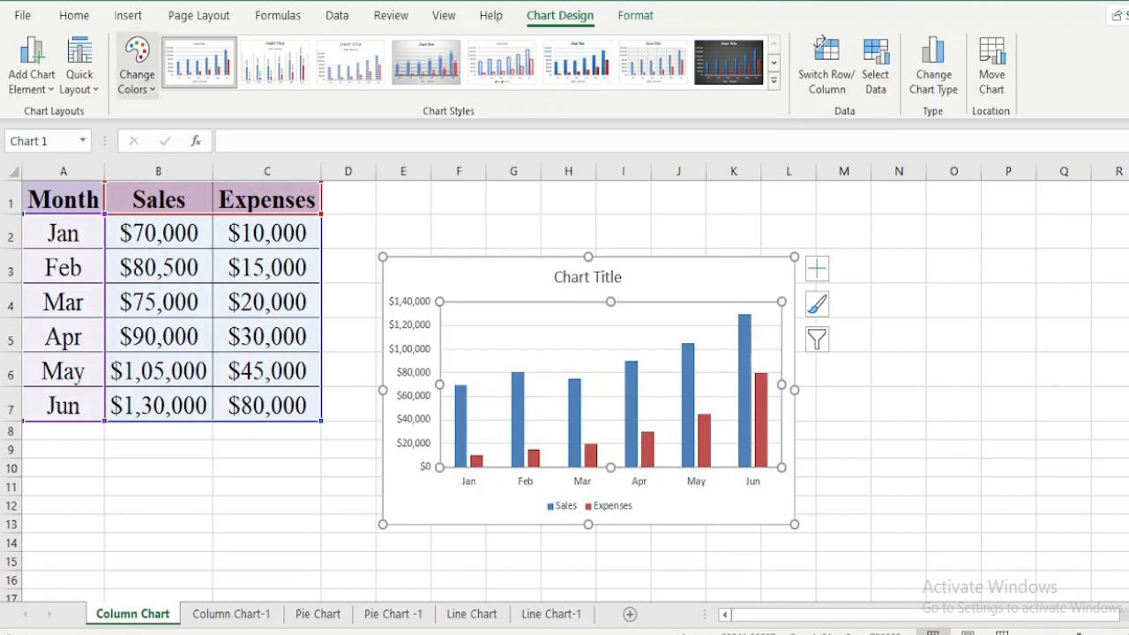
left_click(137, 66)
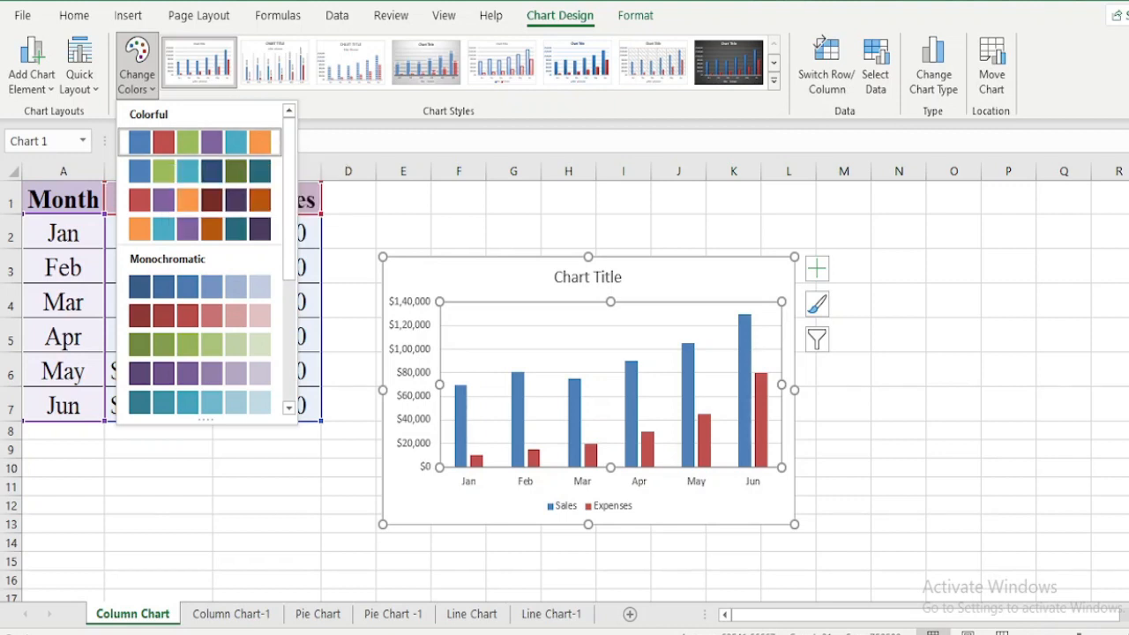
key("Escape")
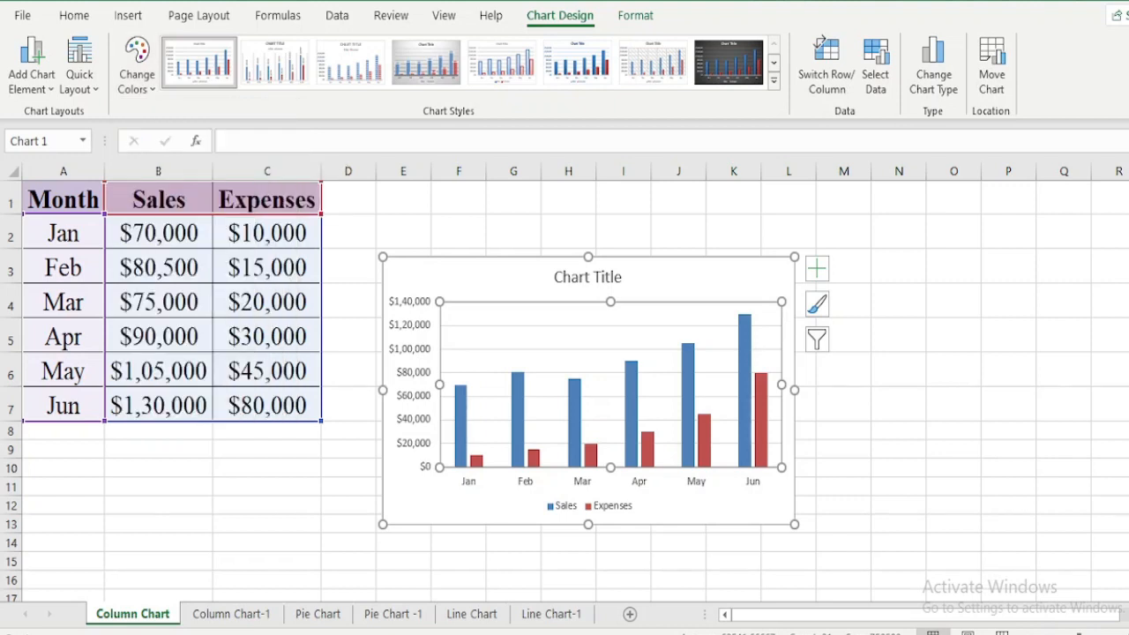
left_click(900, 403)
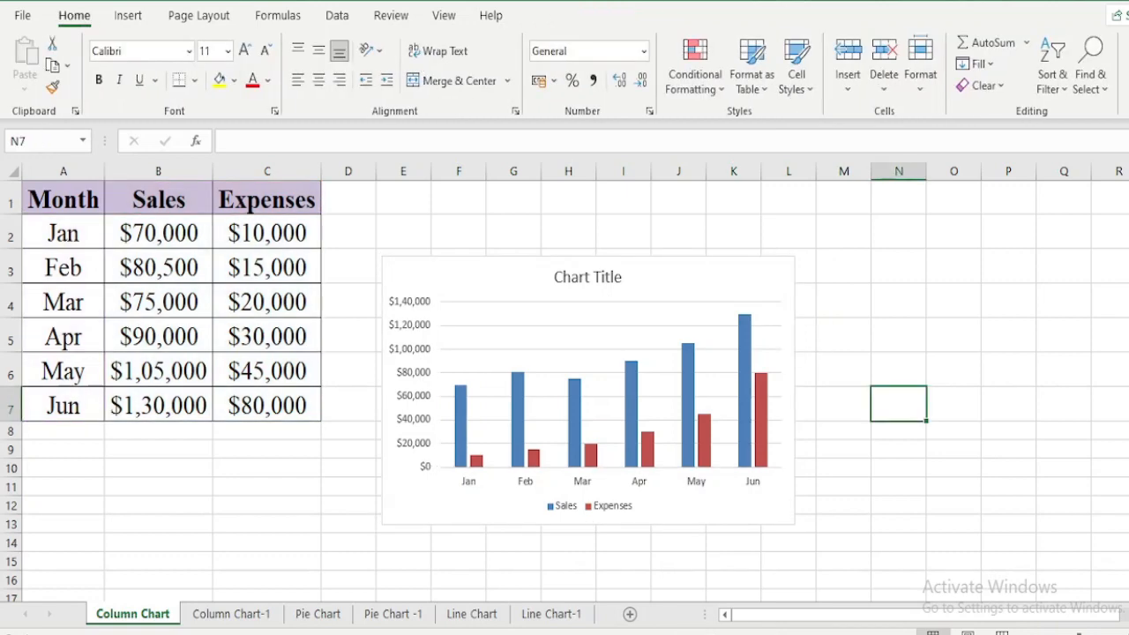
- Replace the placeholder chart title text with "Sales"
left_click(706, 287)
left_click(588, 277)
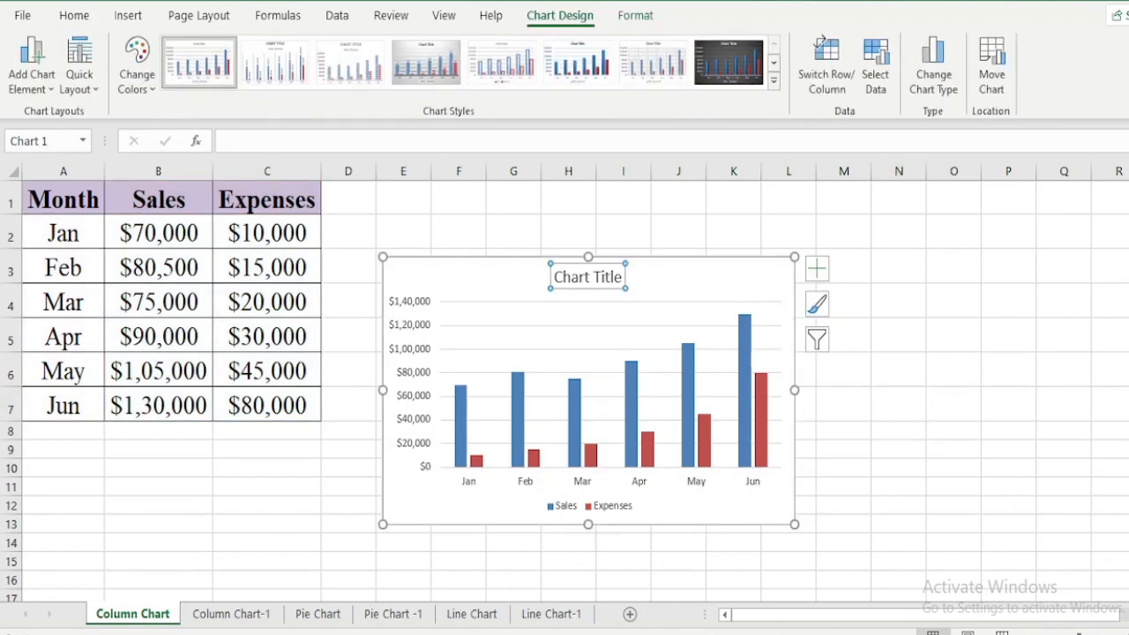
triple_click(615, 276)
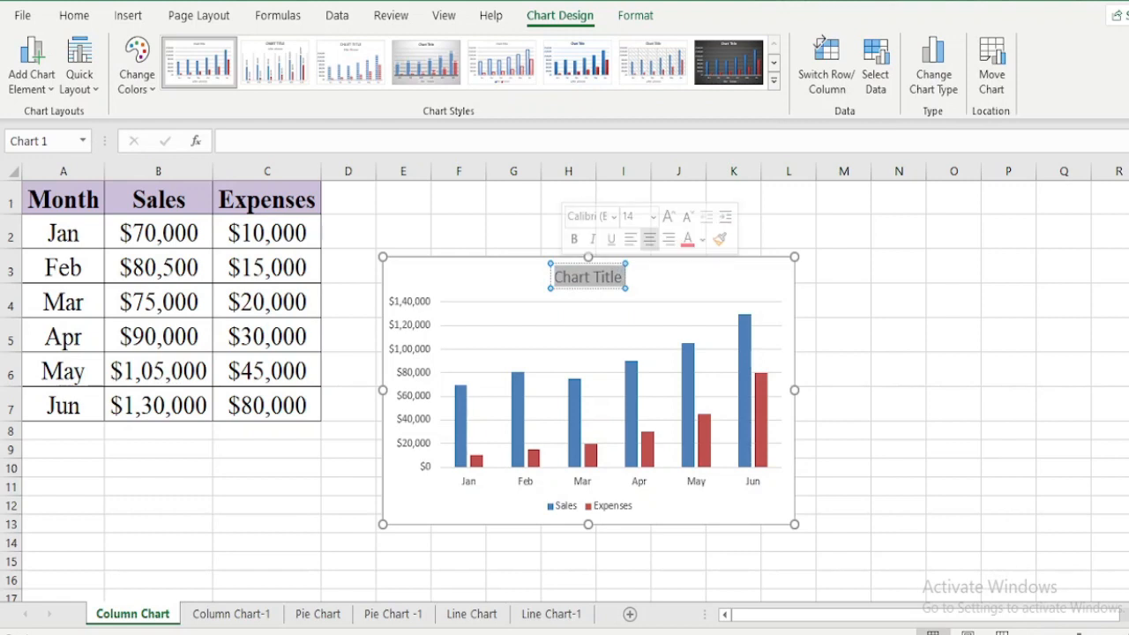
type("Sal")
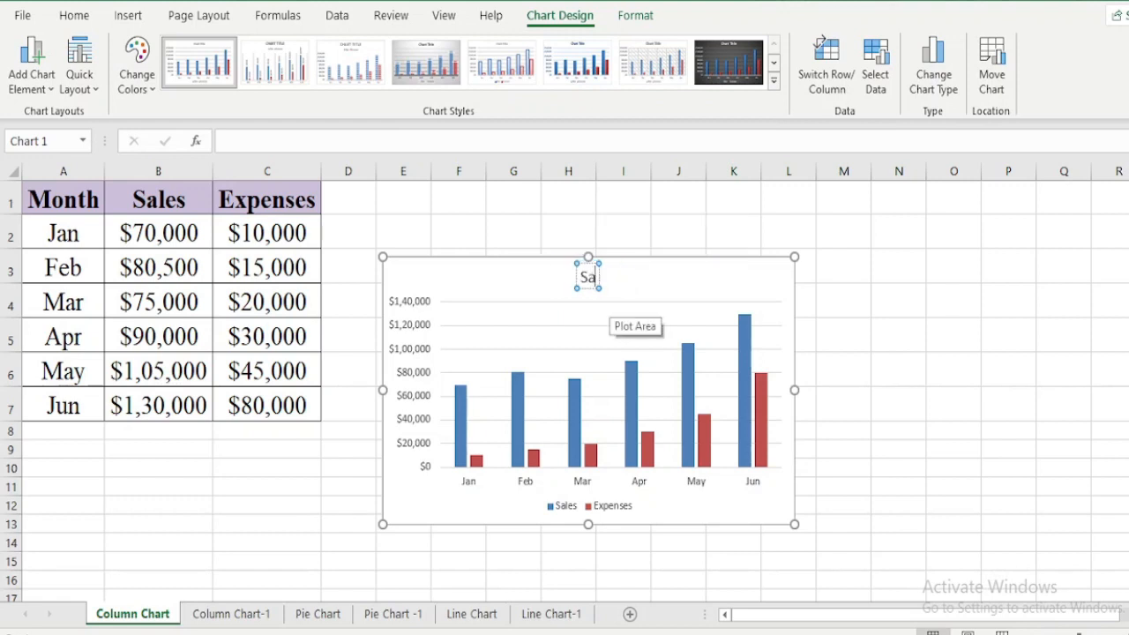
type("es")
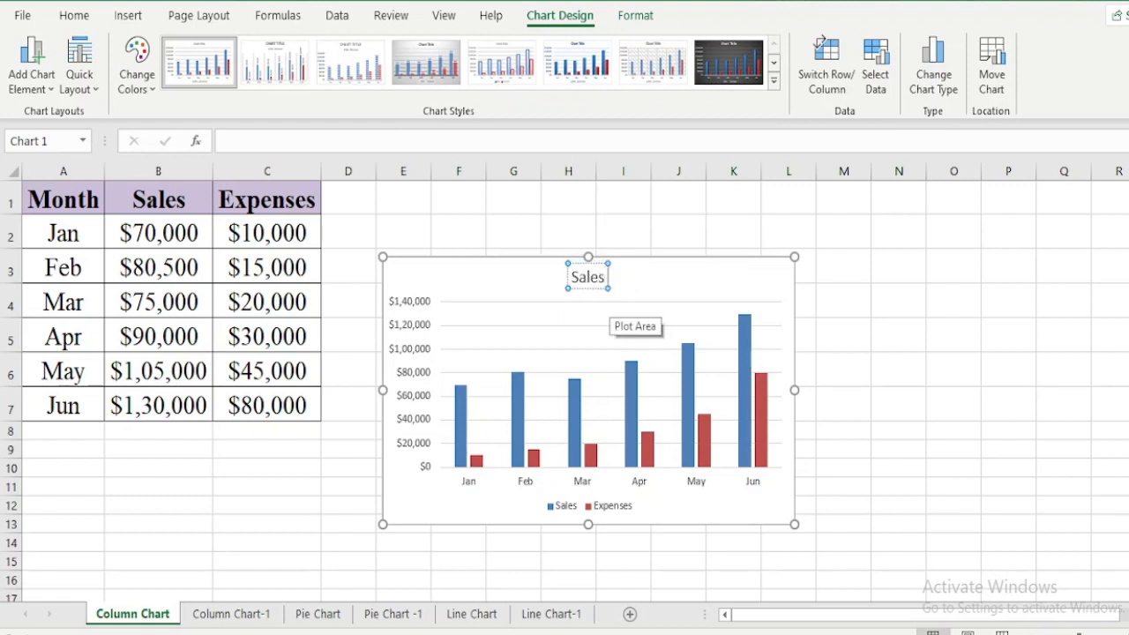
type(" vs Ex")
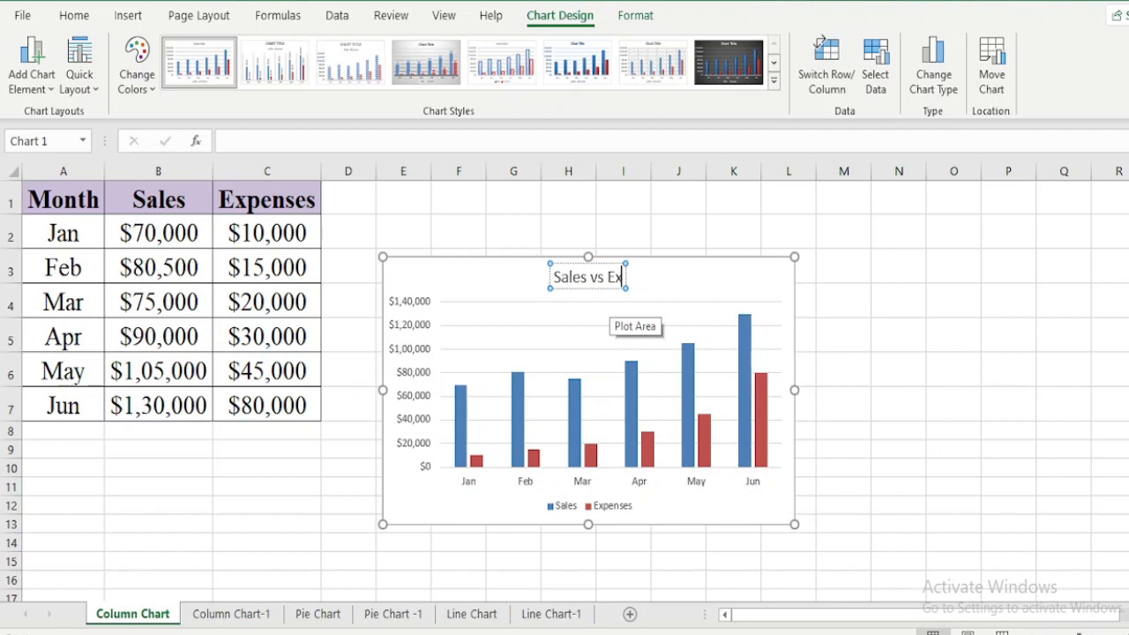
key("BackSpace")
key("BackSpace")
key("BackSpace")
key("BackSpace")
key("BackSpace")
key("BackSpace")
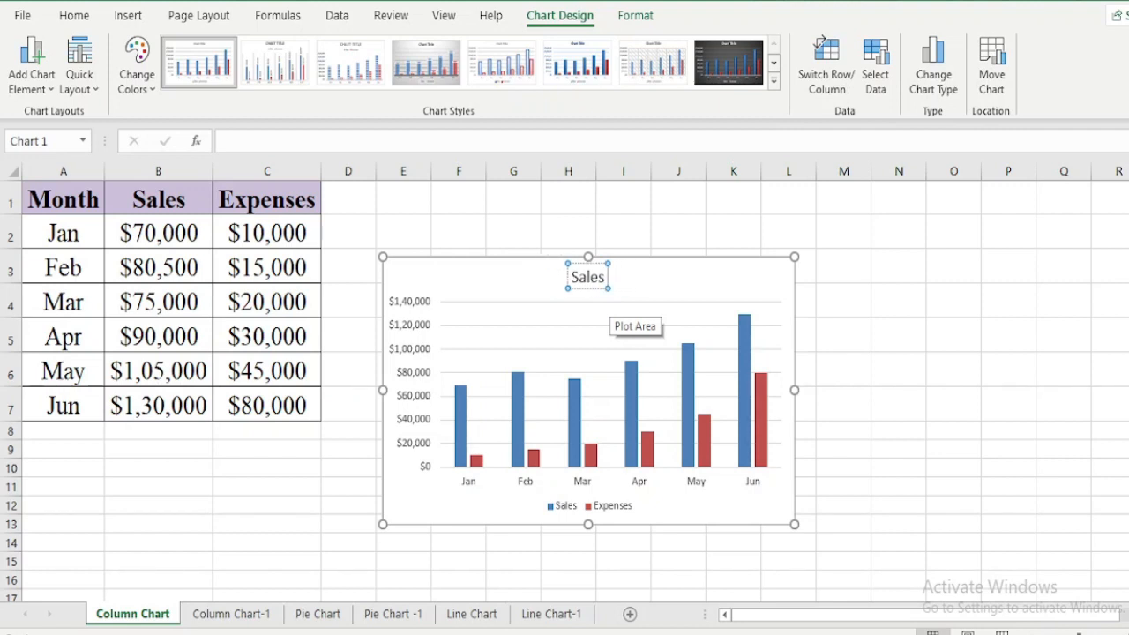
- Complete the chart title so it reads "Sales & Expenses" and leave the title editing
type("& Exp")
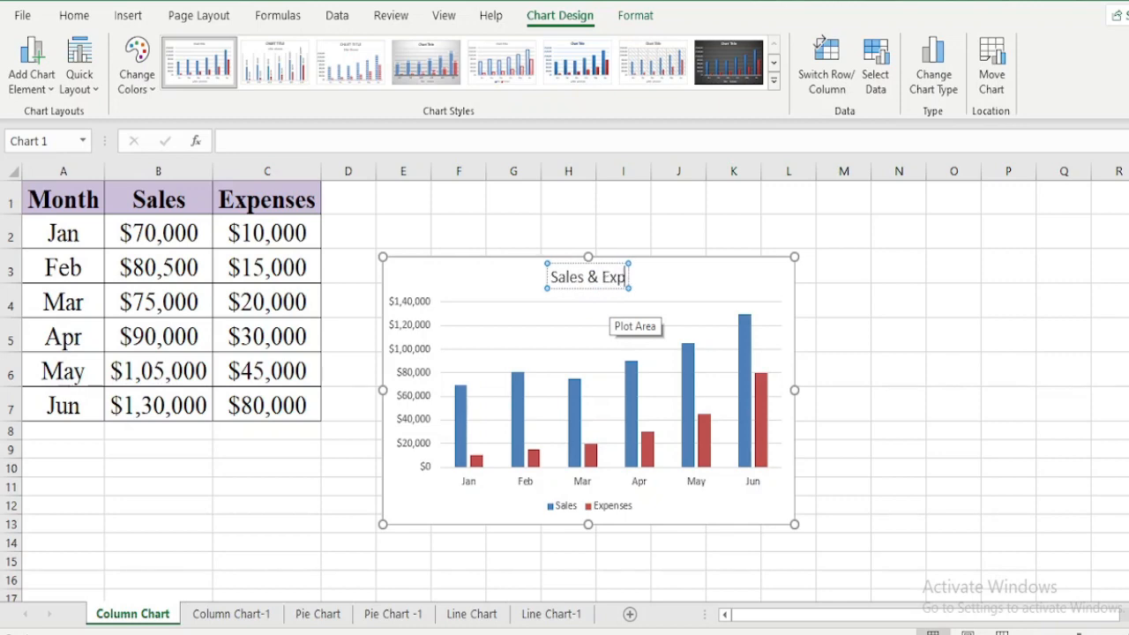
type("enses")
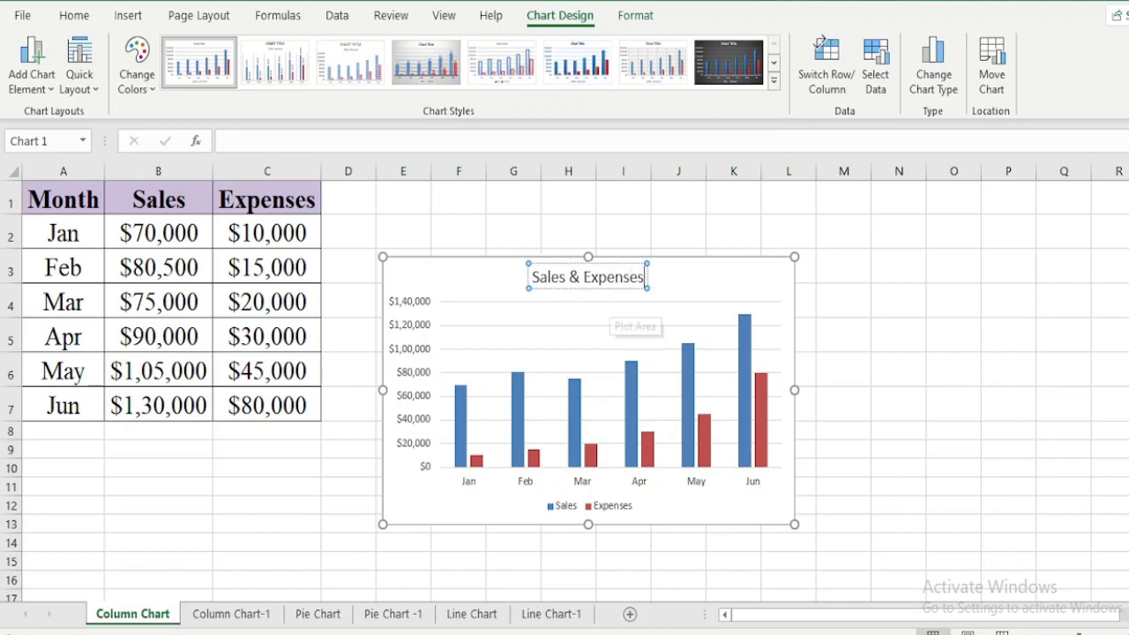
left_click(898, 369)
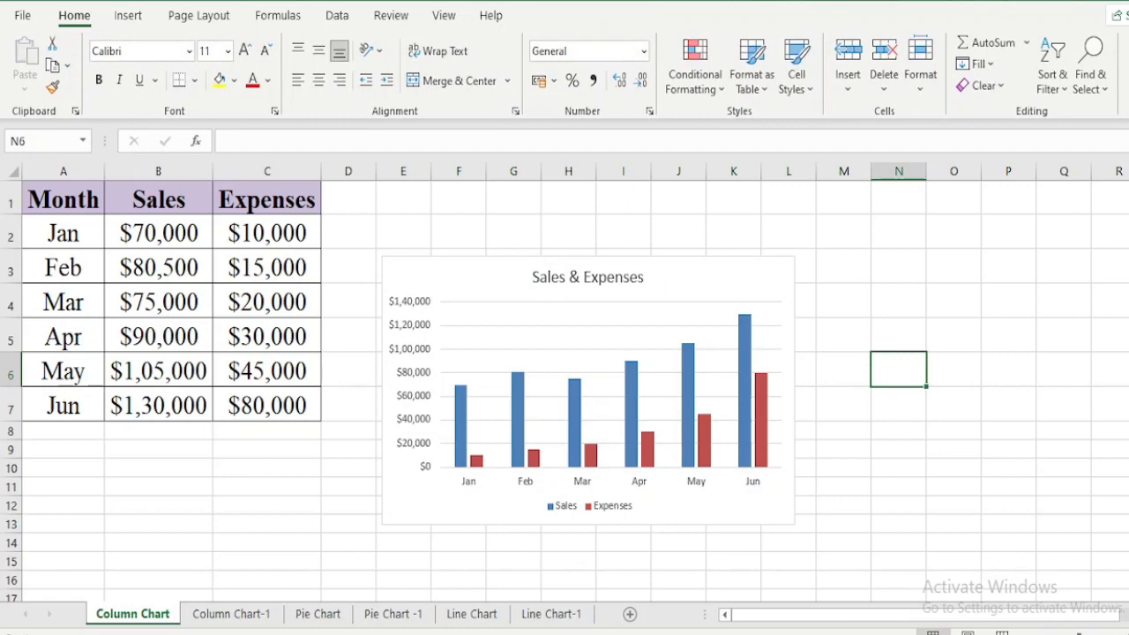
- Hide the primary horizontal axis of the Sales & Expenses chart
left_click(517, 412)
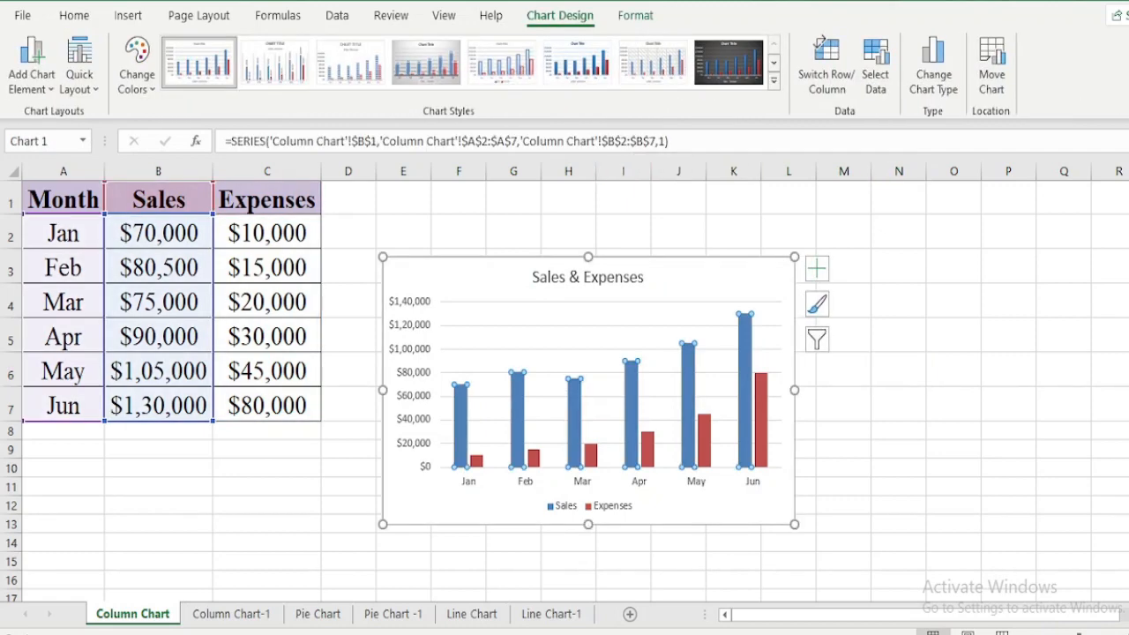
left_click(31, 66)
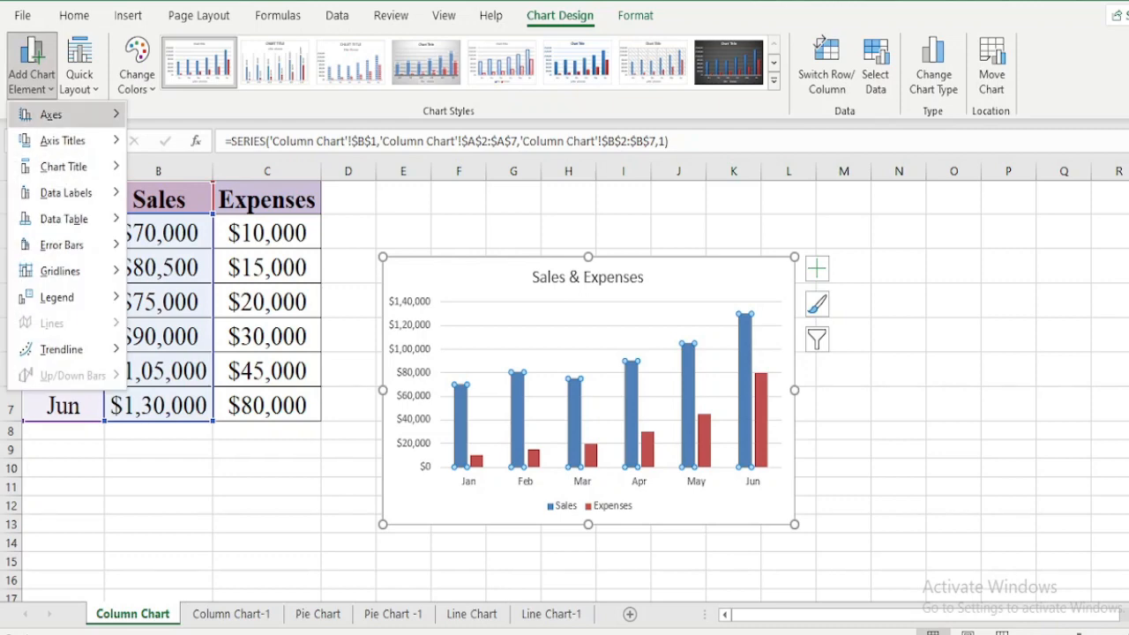
mouse_move(53, 115)
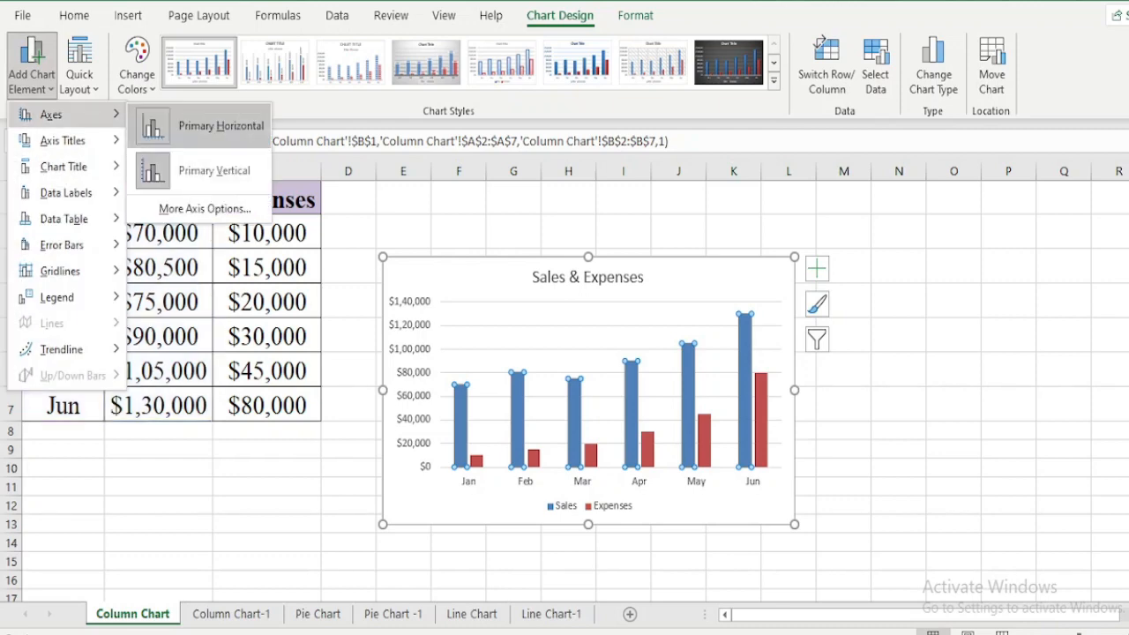
left_click(220, 125)
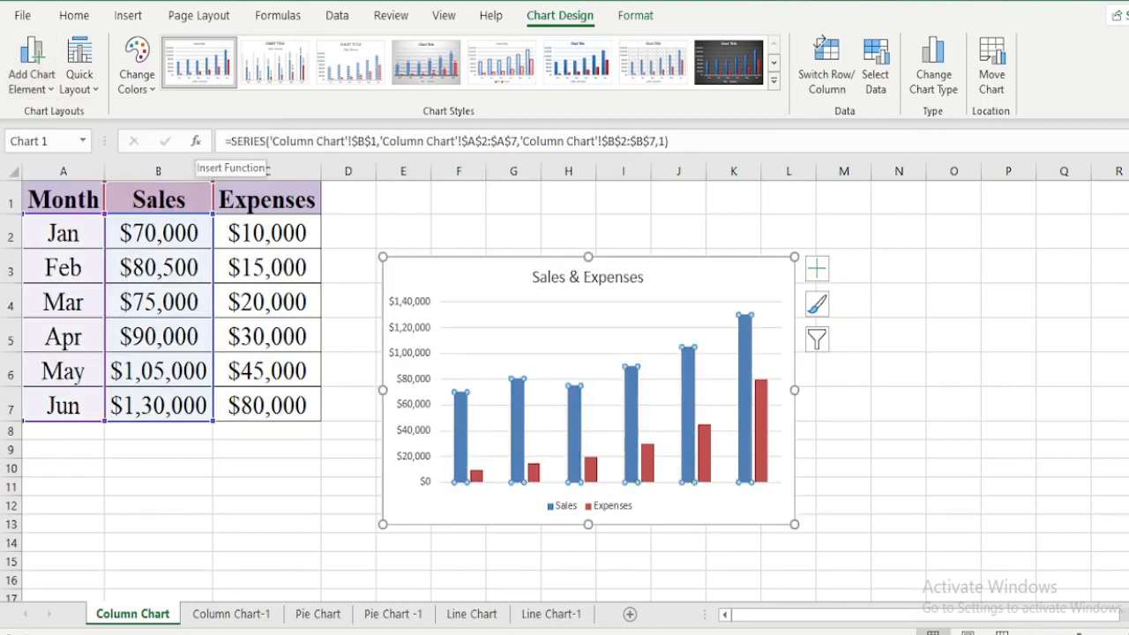
- Add primary horizontal and primary vertical axis titles to the chart and select the horizontal title's placeholder text
left_click(32, 71)
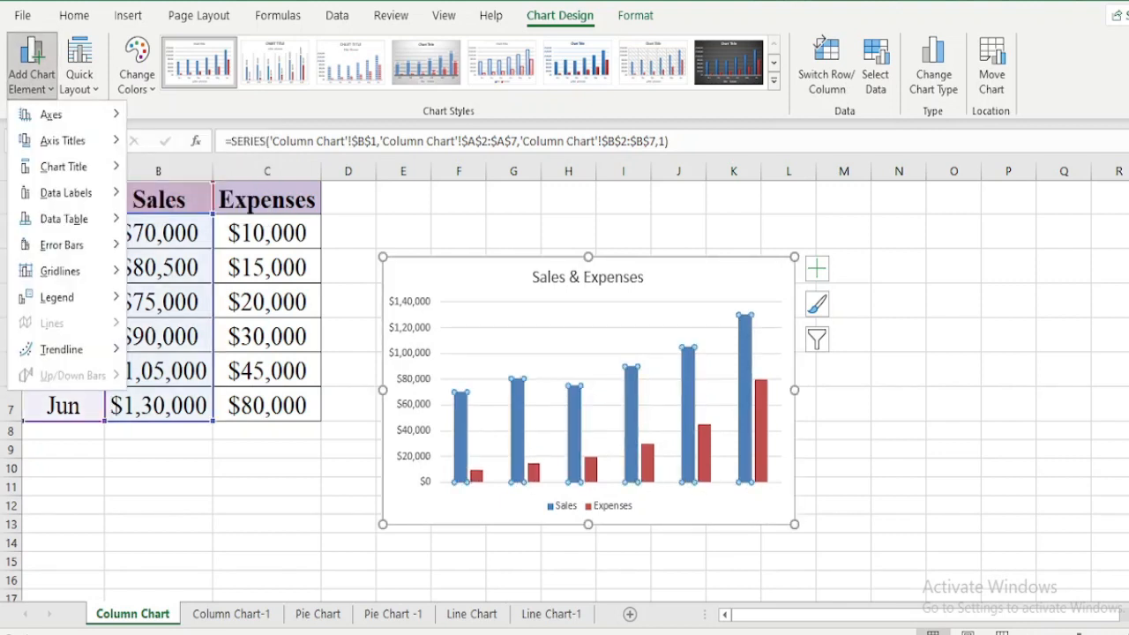
mouse_move(62, 141)
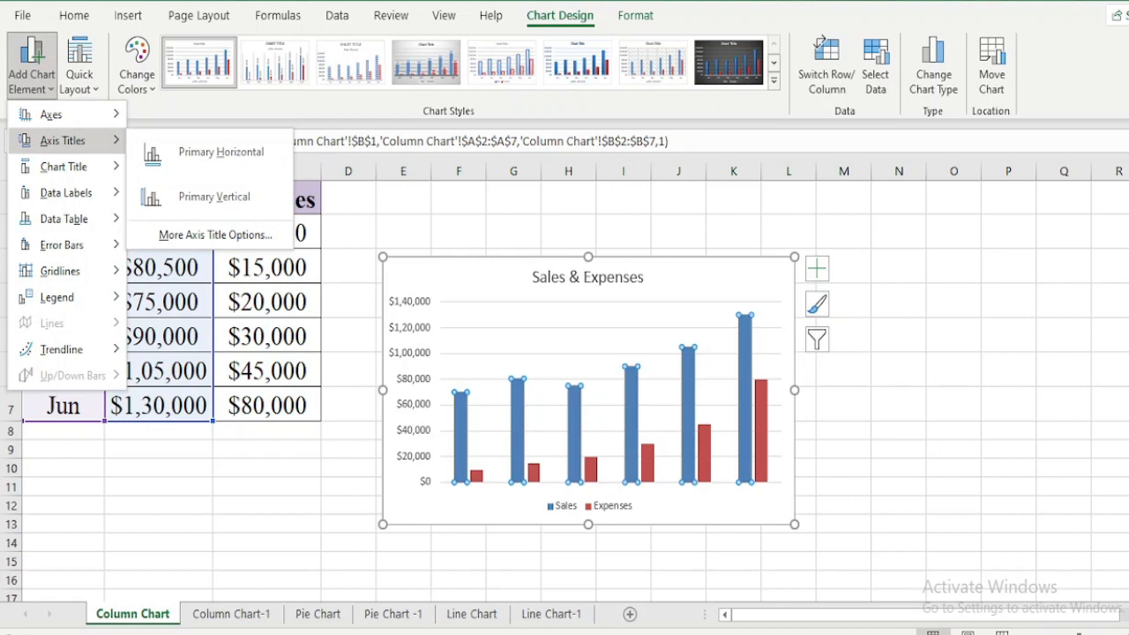
left_click(220, 152)
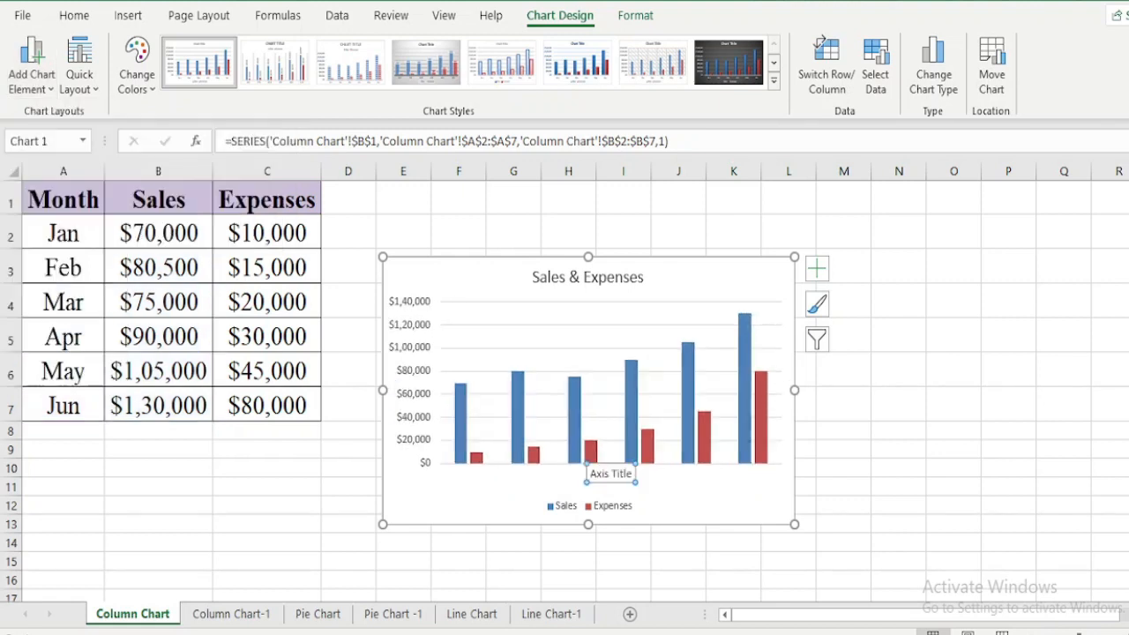
left_click(32, 70)
mouse_move(62, 140)
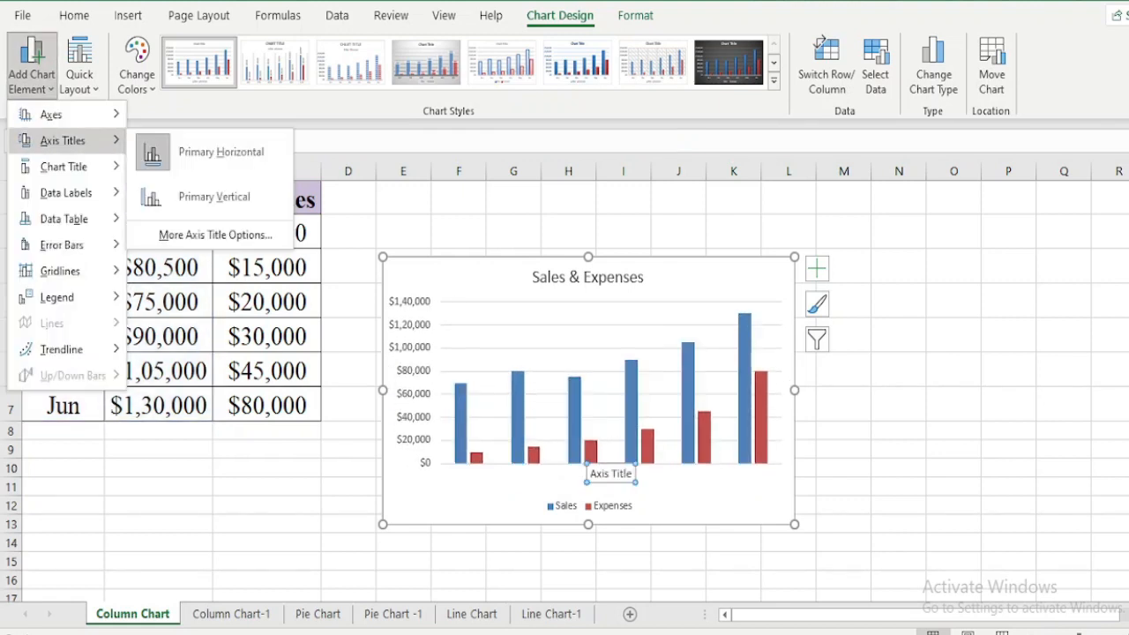
left_click(221, 191)
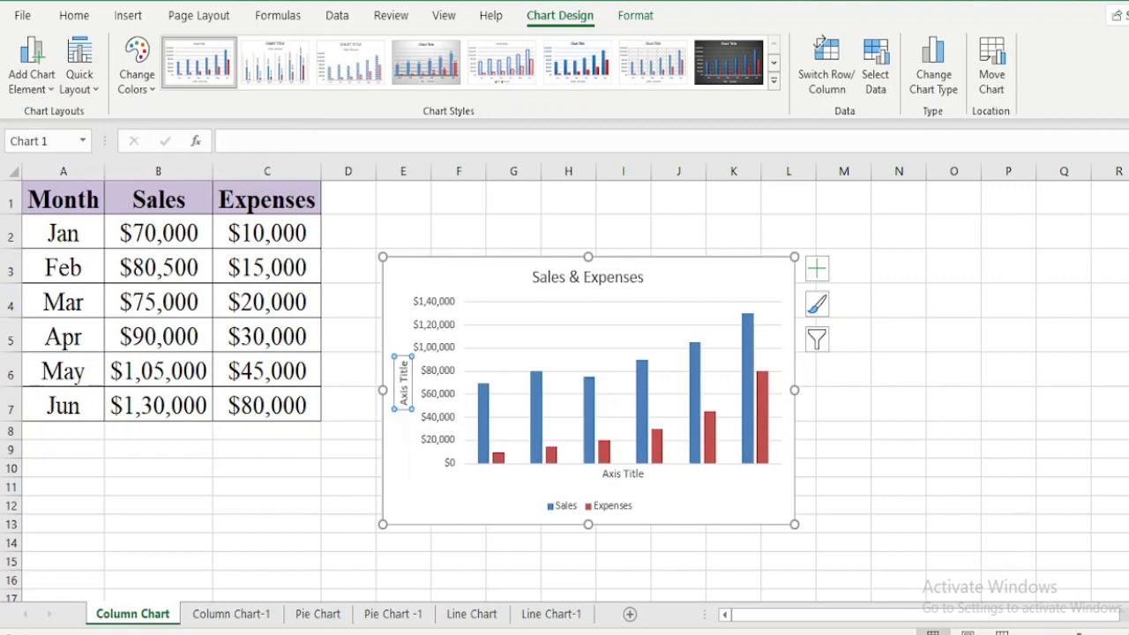
left_click(623, 474)
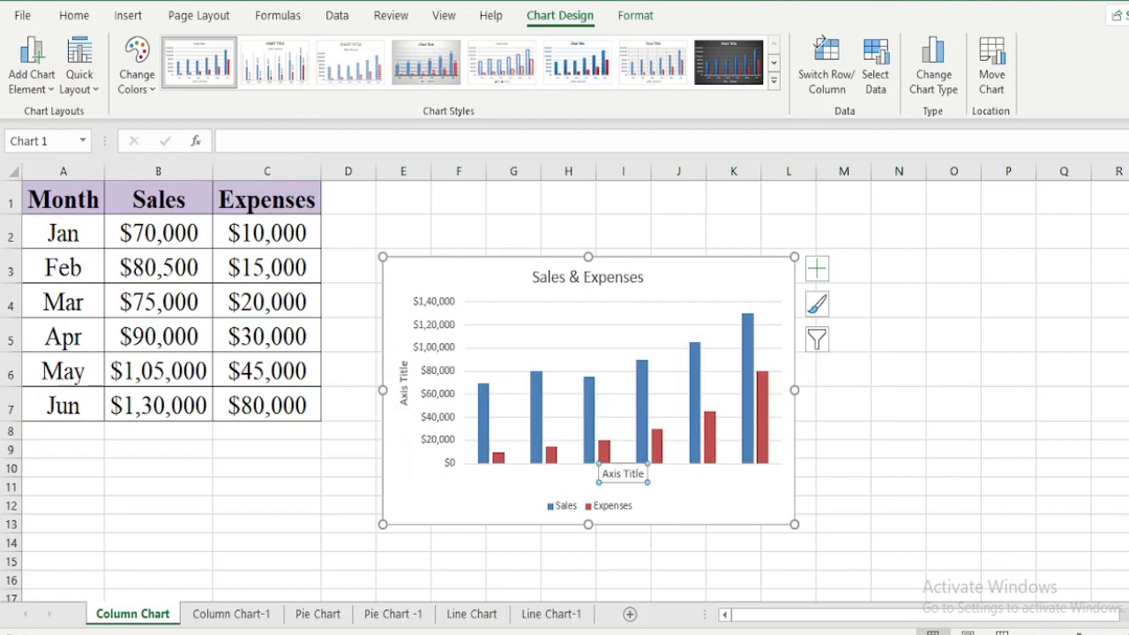
triple_click(623, 474)
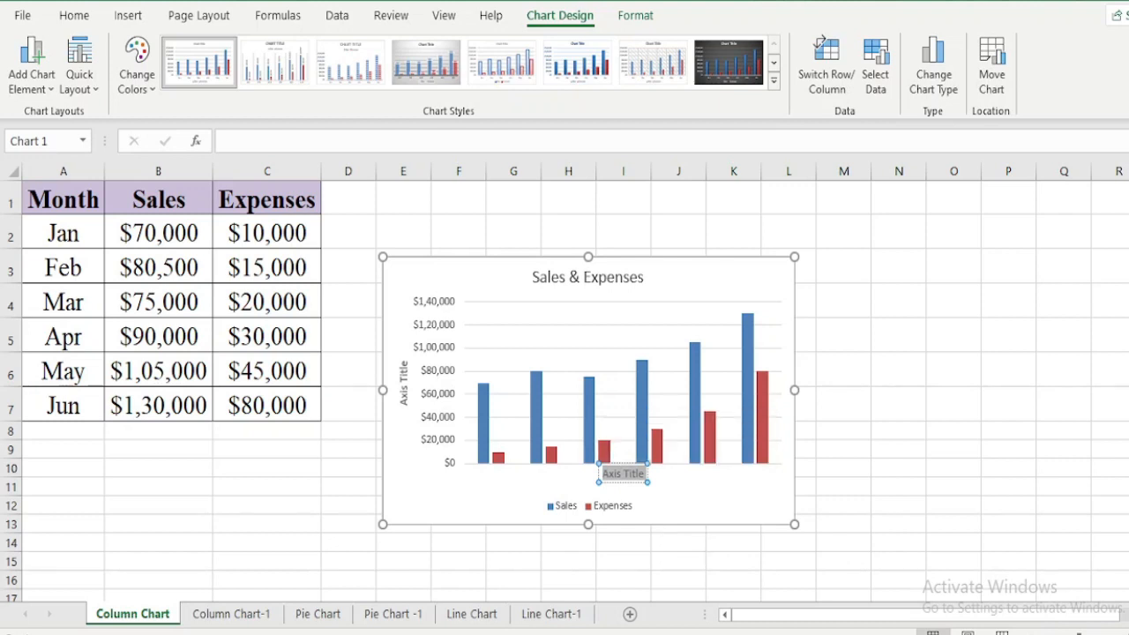
- Undo the addition of both axis titles and the hiding of the horizontal axis
key("ctrl+z")
key("ctrl+z")
key("ctrl+z")
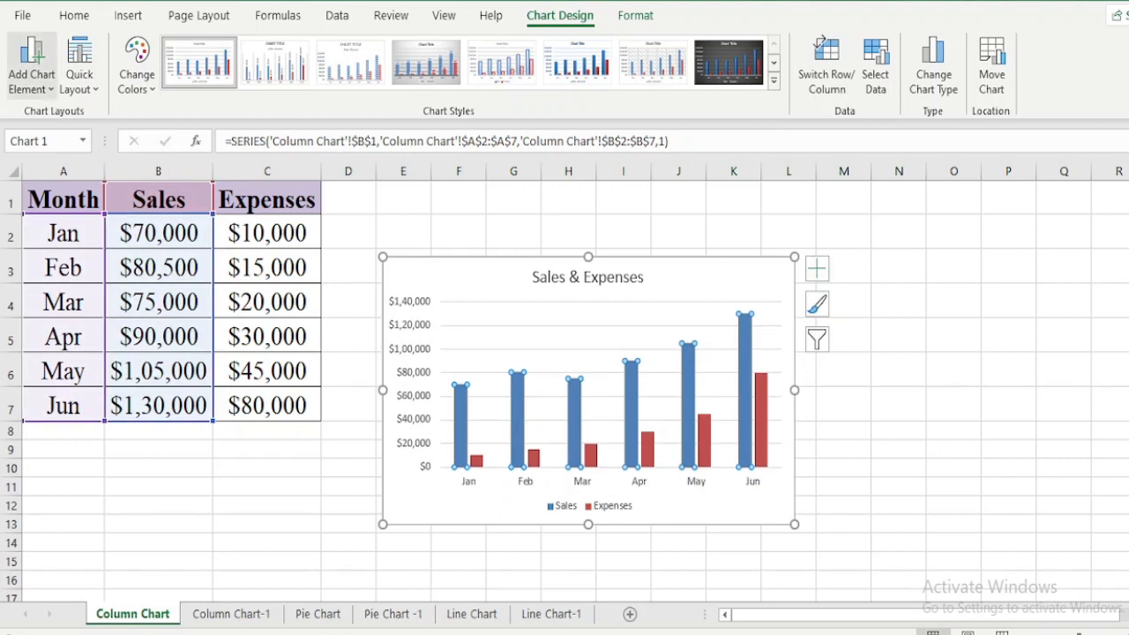
- Add a primary horizontal axis title to the chart and set its text to "Month"
left_click(32, 61)
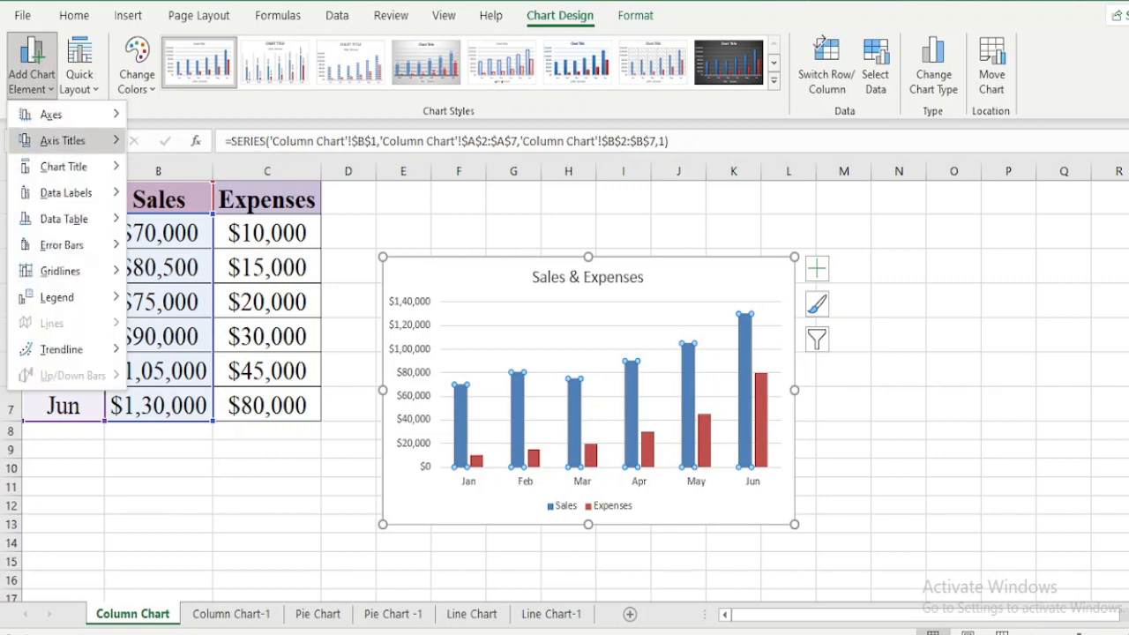
mouse_move(61, 141)
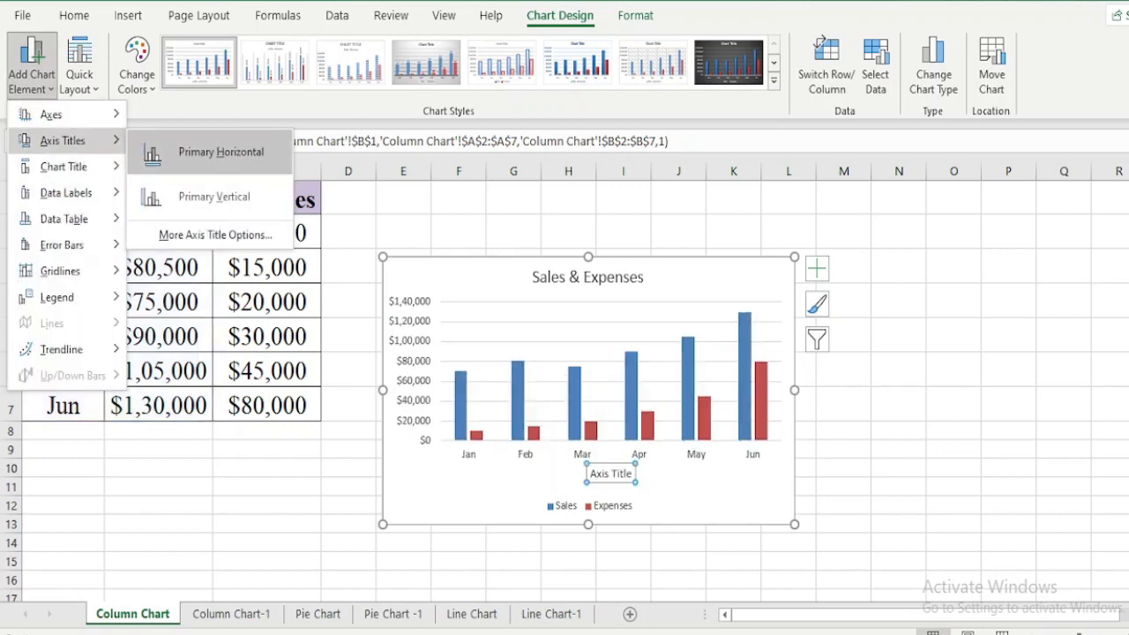
left_click(221, 152)
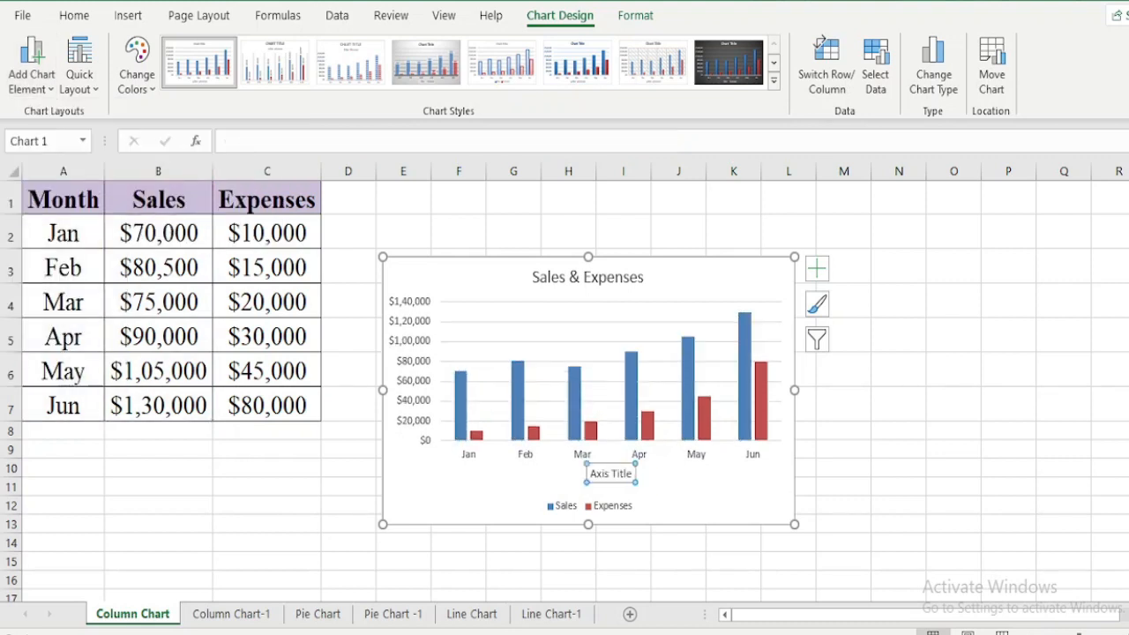
left_click(609, 474)
triple_click(610, 474)
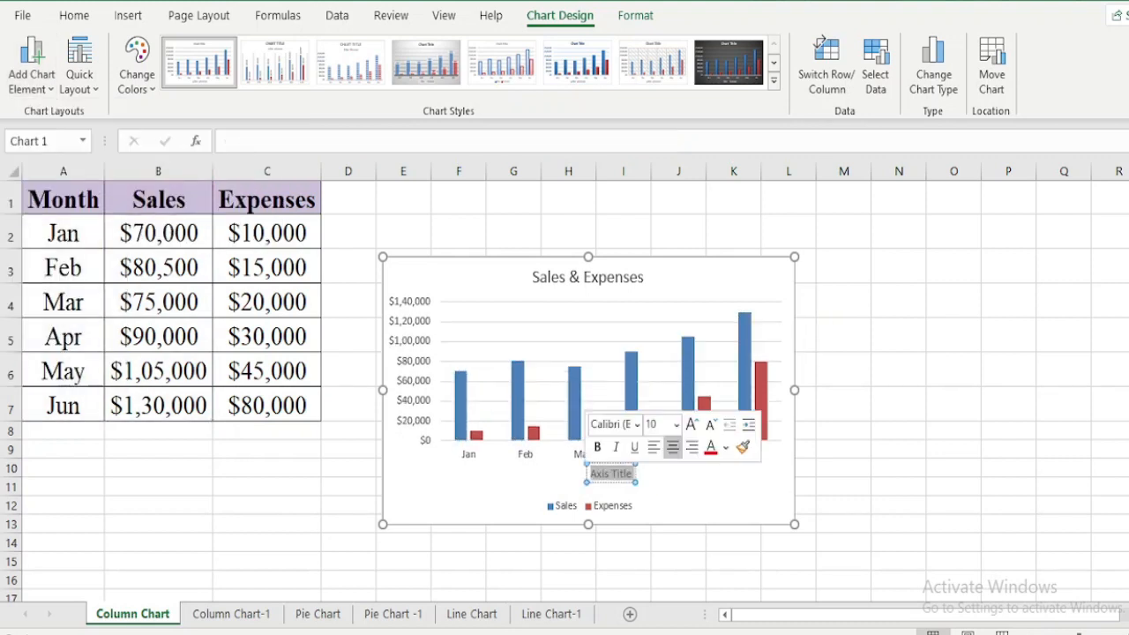
type("Month")
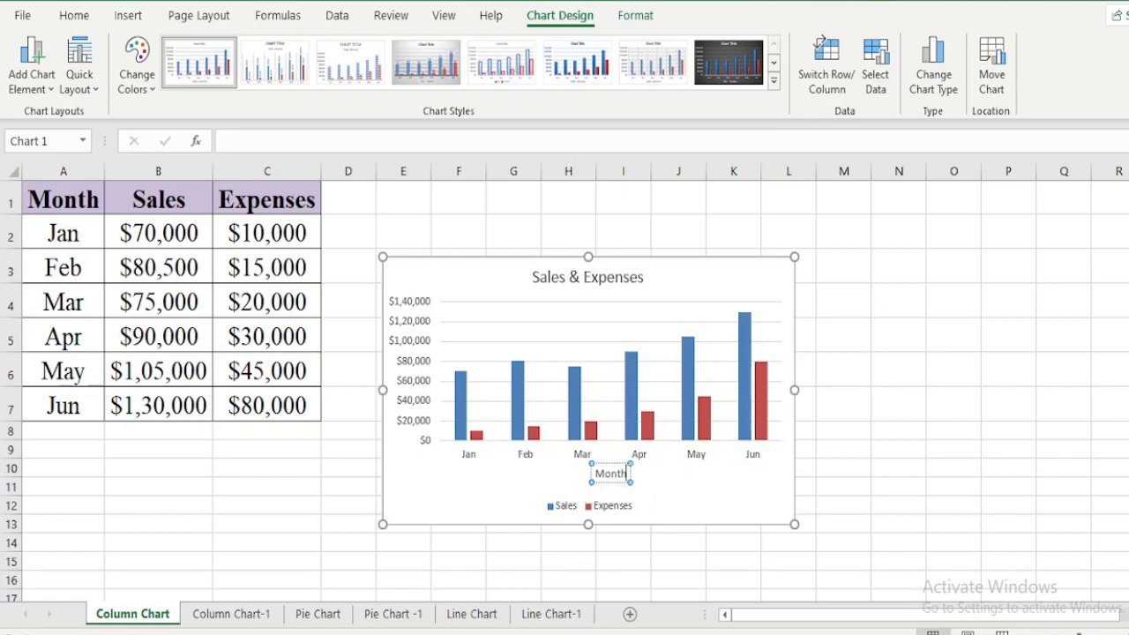
left_click(899, 404)
- Add a primary vertical axis title to the chart and set its text to "Amount"
left_click(411, 361)
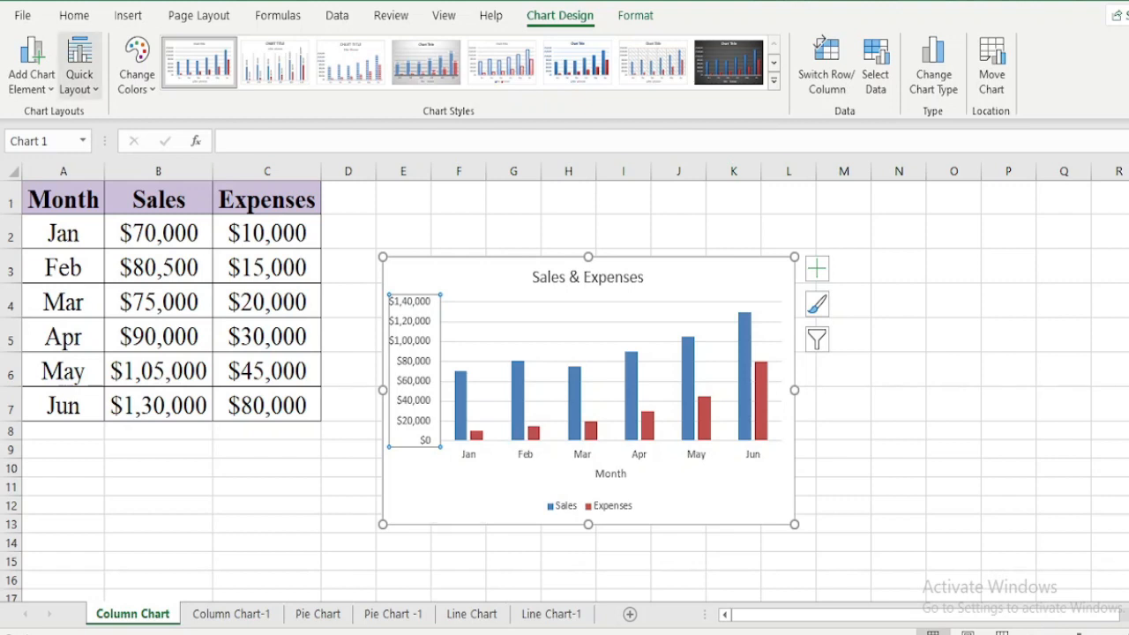
left_click(32, 66)
mouse_move(62, 140)
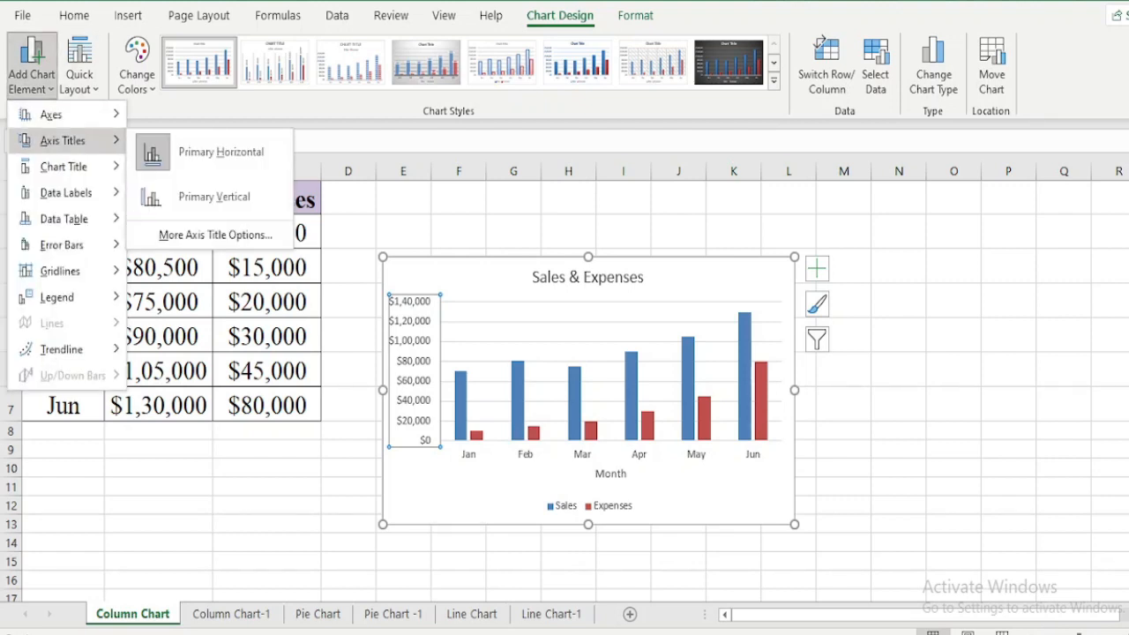
left_click(214, 196)
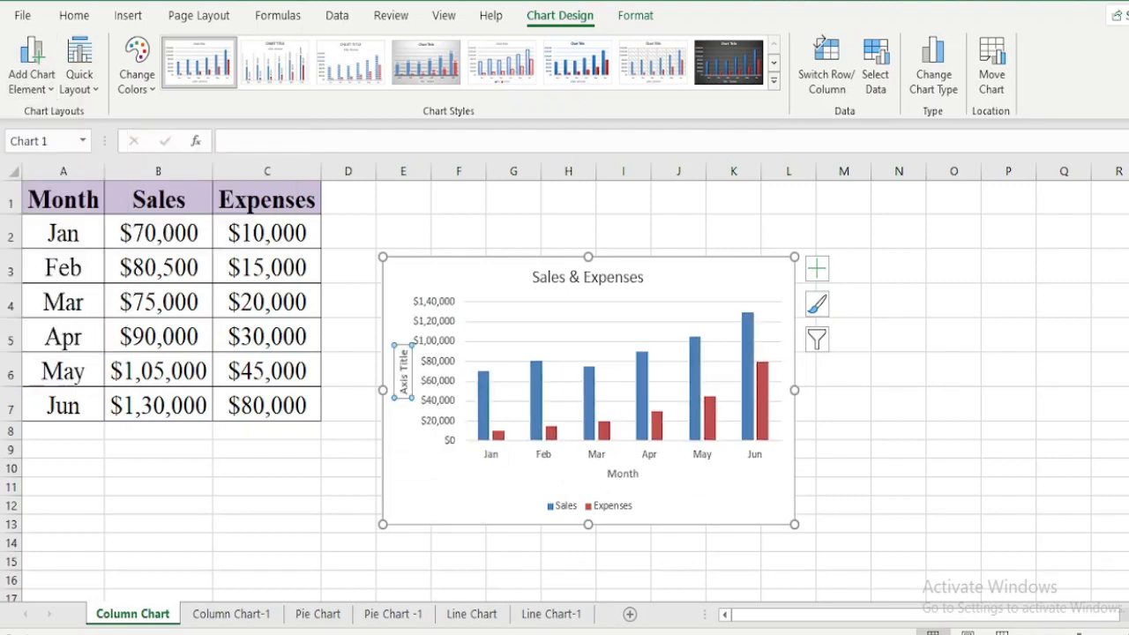
left_click(403, 363)
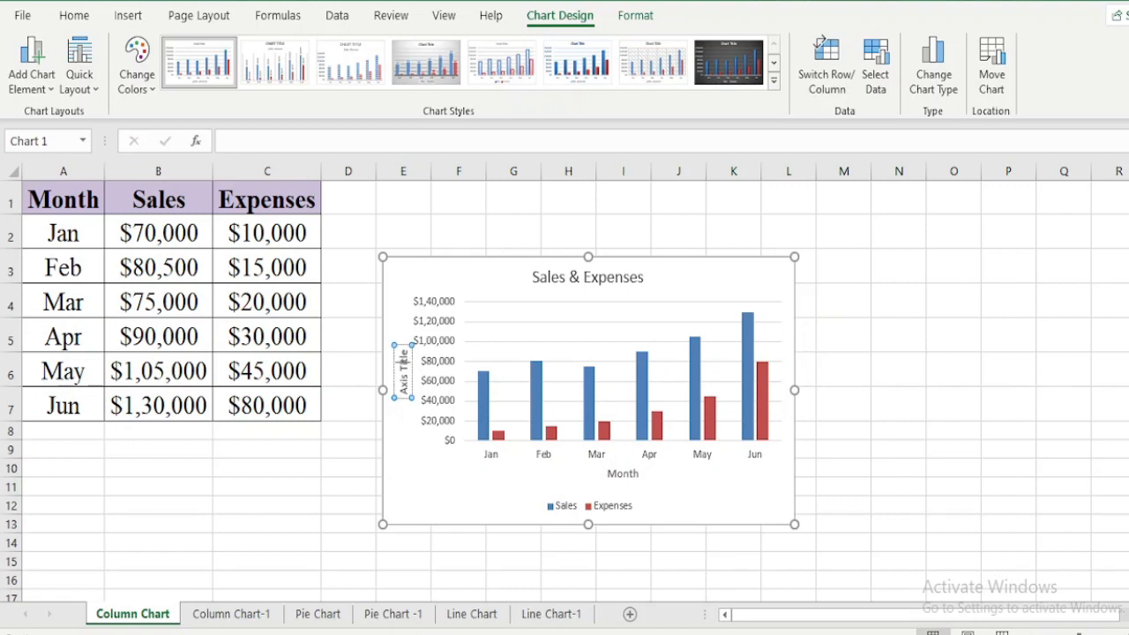
left_click_drag(403, 352, 403, 395)
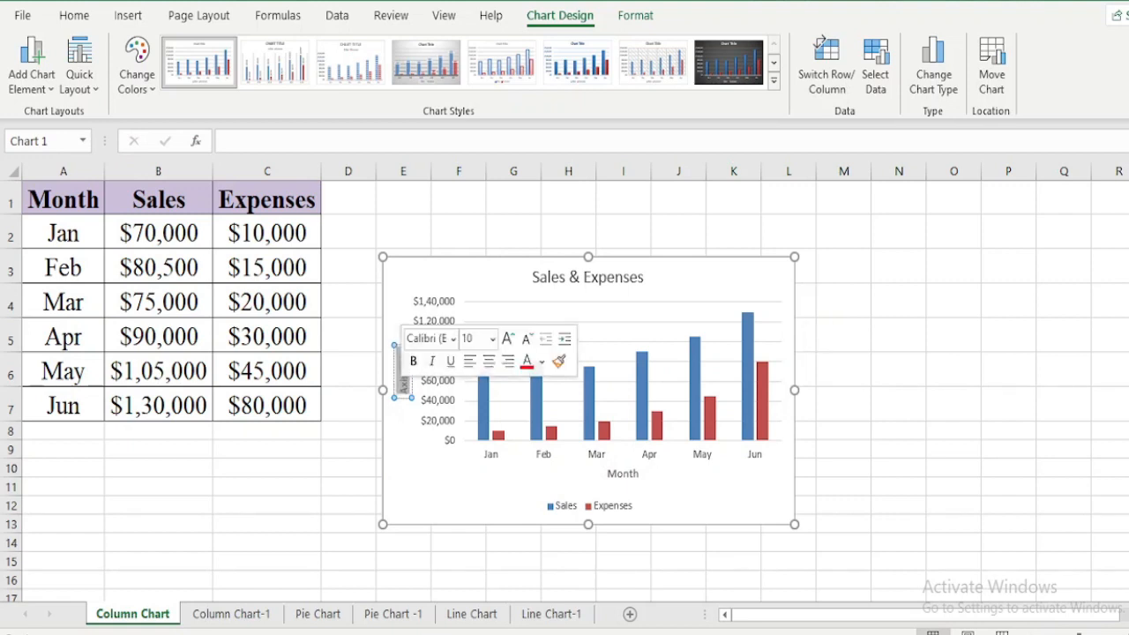
type("Amo")
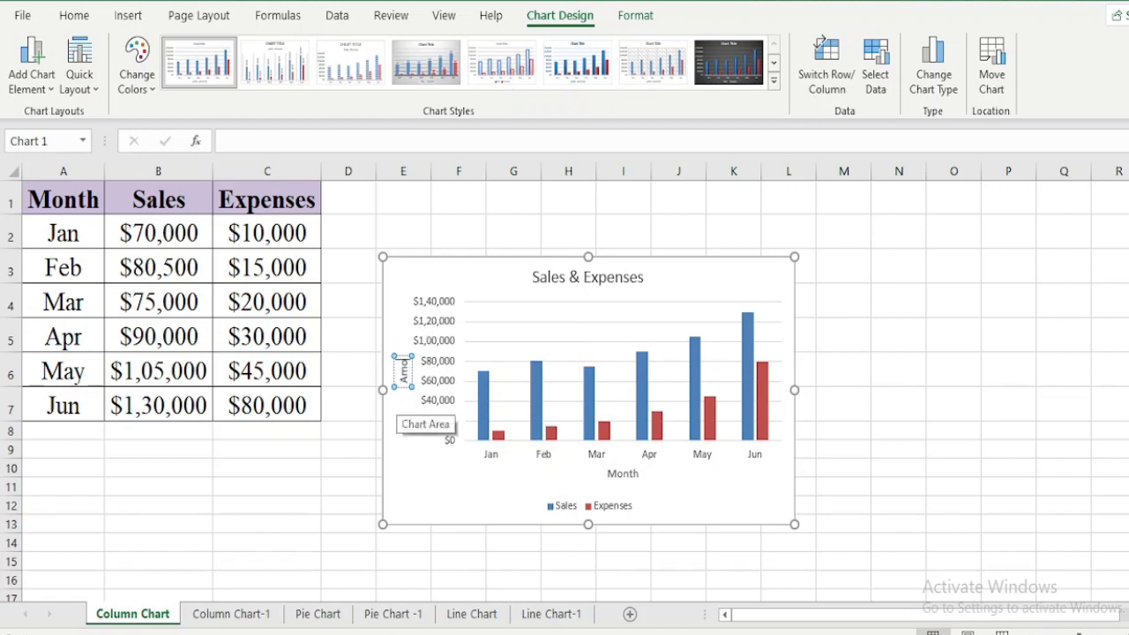
type("unt")
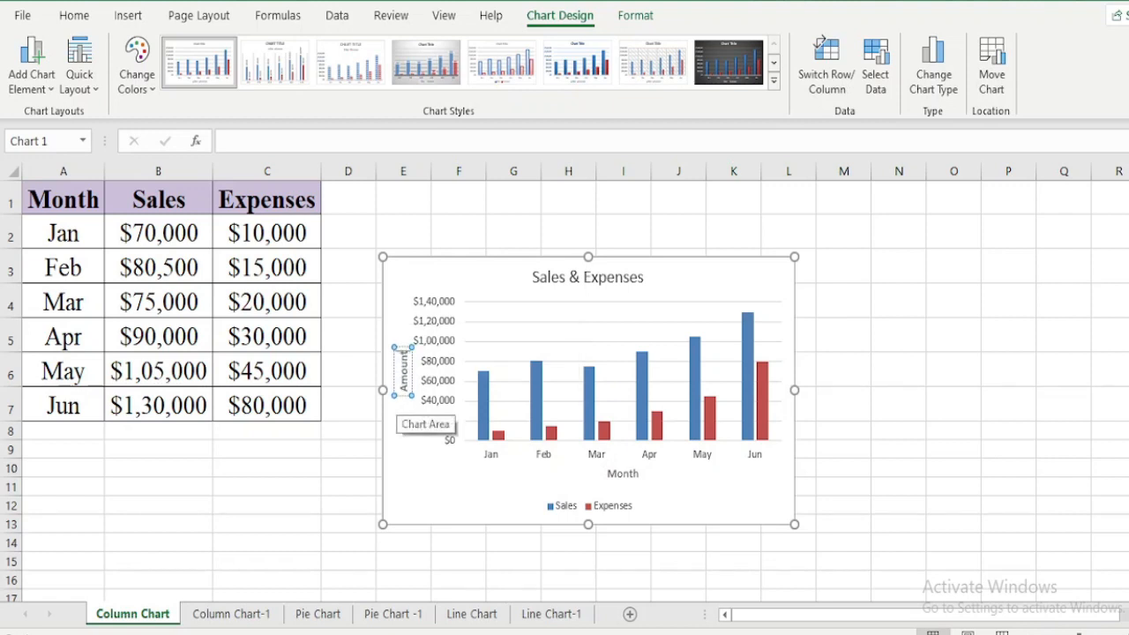
left_click(1008, 335)
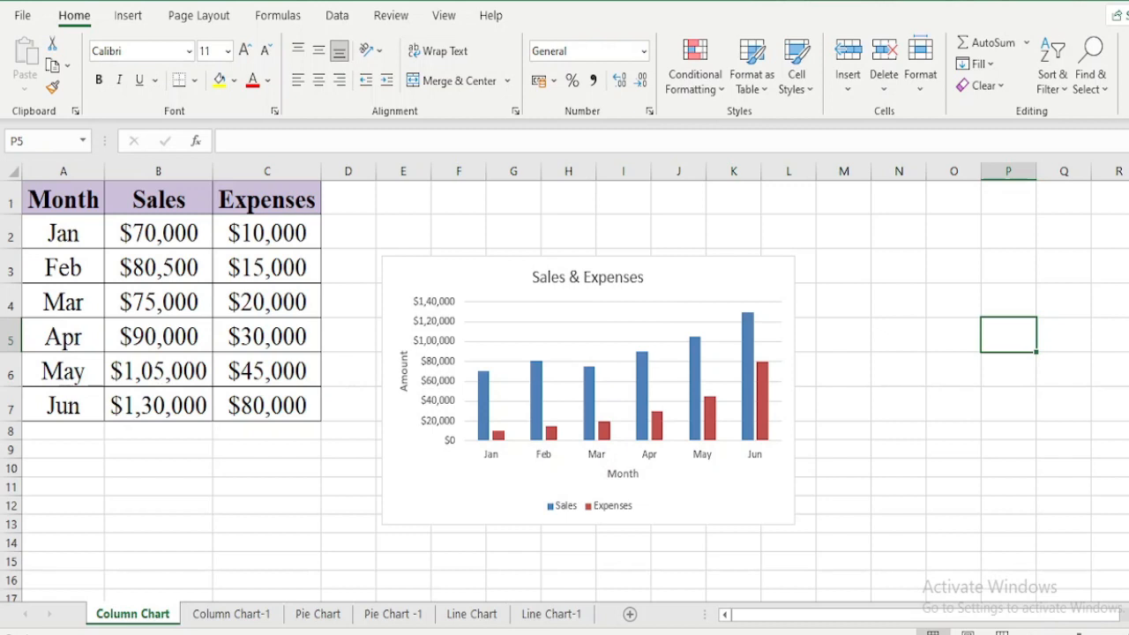
- Move the chart's legend up to just below the chart title, and delete it
left_click(588, 506)
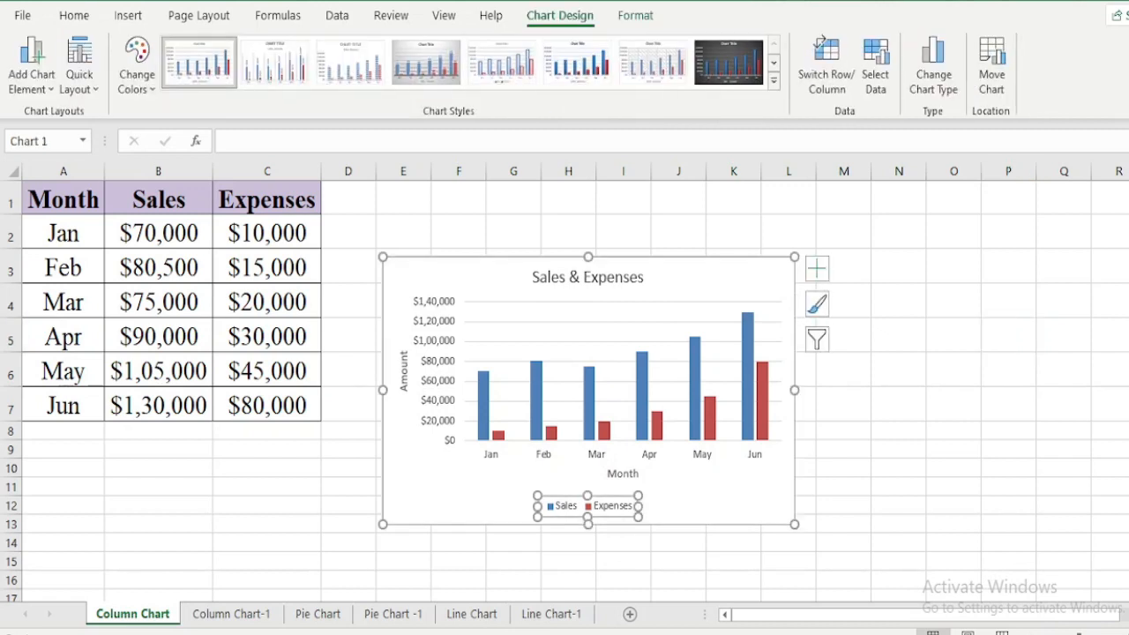
left_click_drag(588, 507, 616, 310)
left_click(1007, 404)
left_click(617, 310)
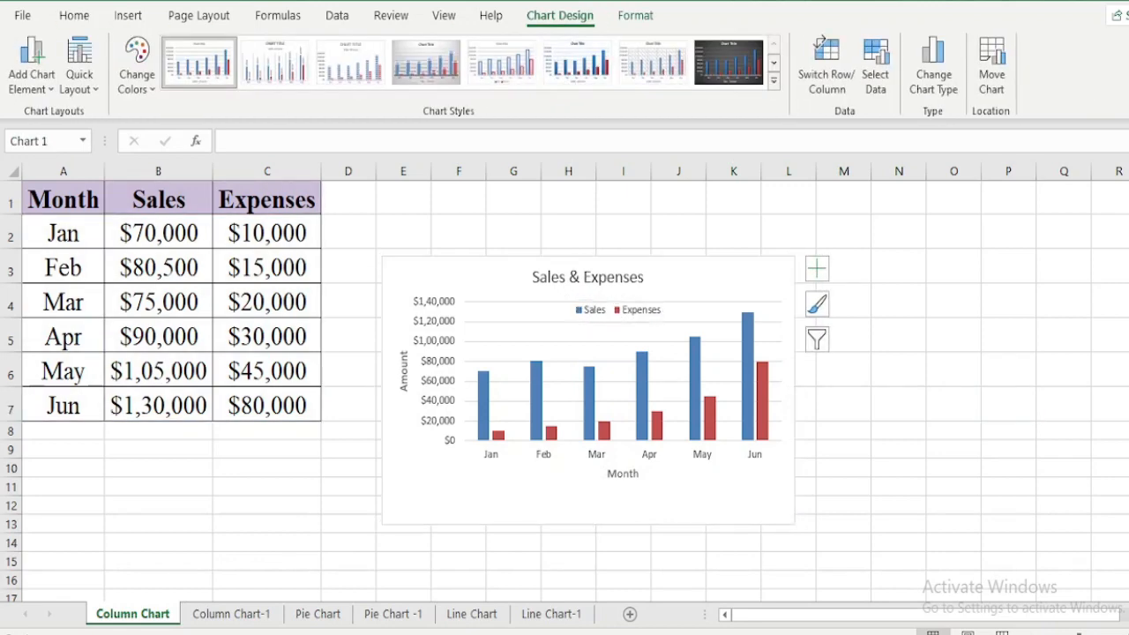
key("Delete")
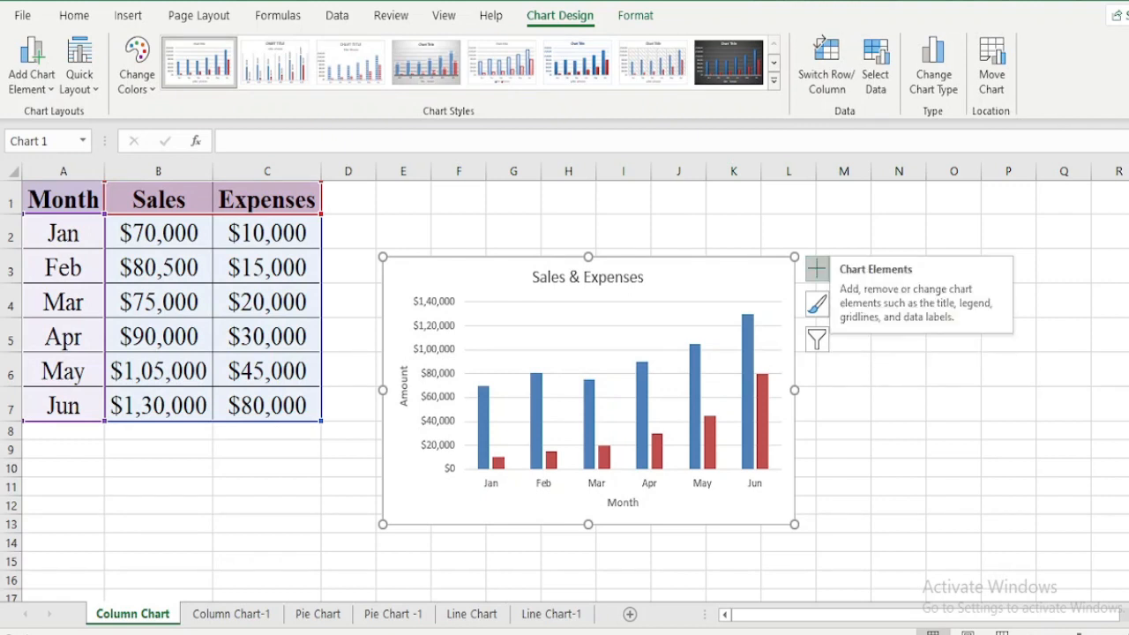
- Preview data labels on the chart from the list of chart elements without applying them
left_click(817, 268)
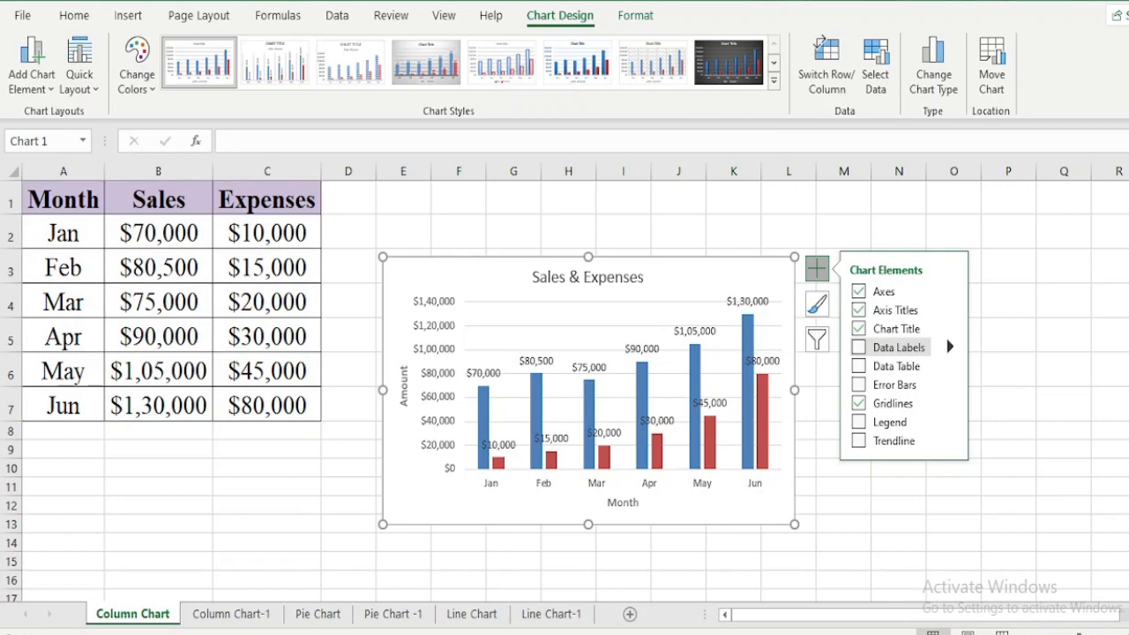
left_click(899, 487)
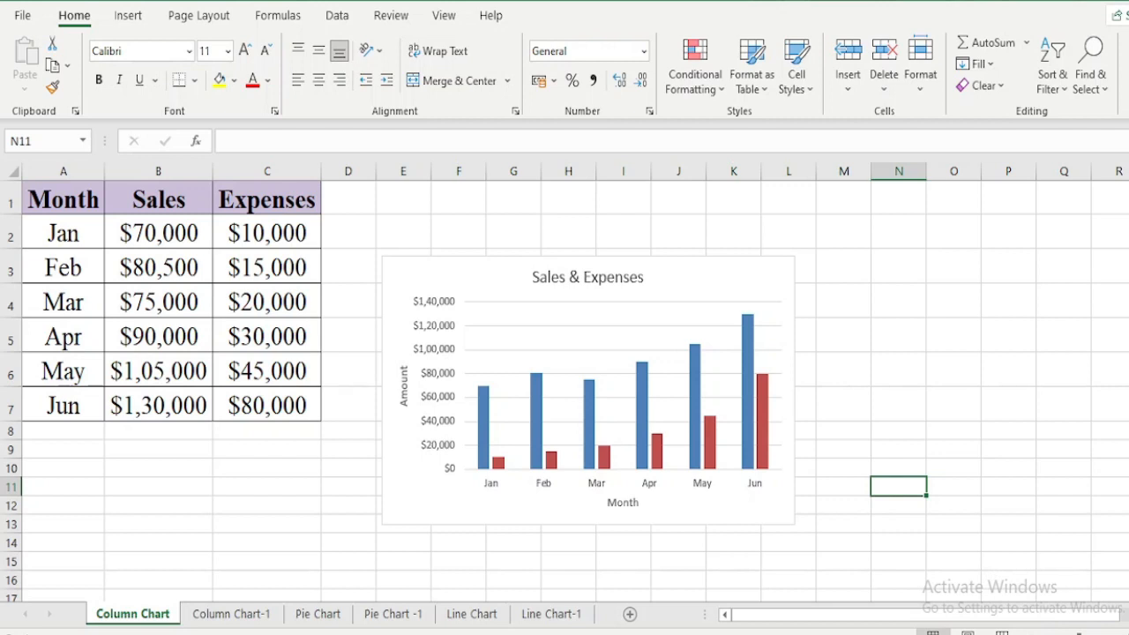
- Switch to the Column Chart-1 sheet and clear the selection of its data table
left_click(231, 613)
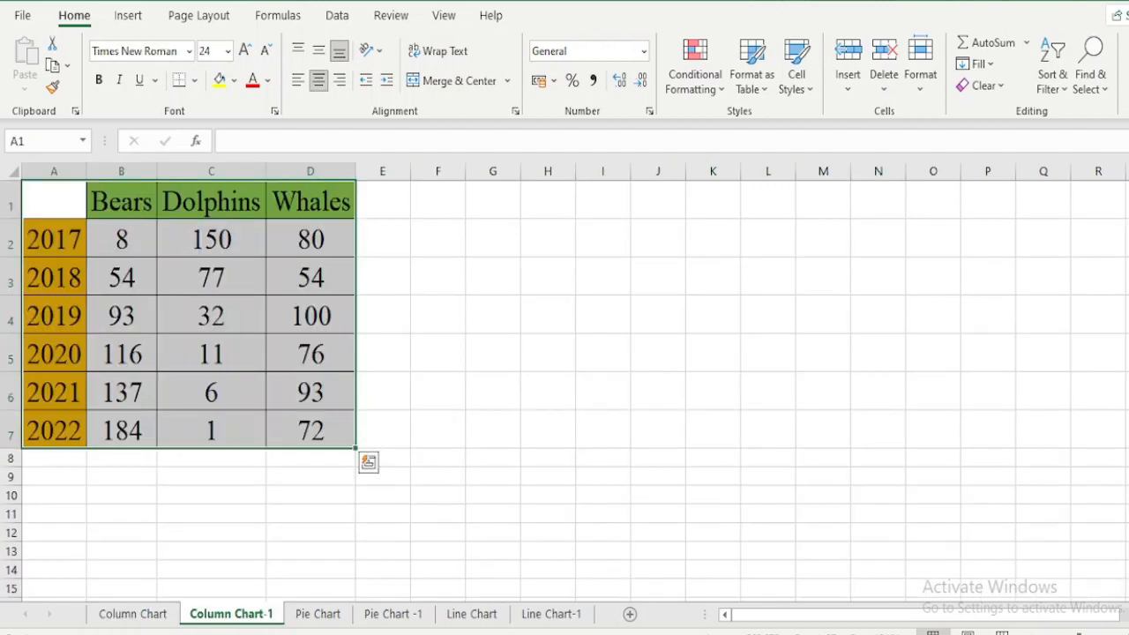
left_click(657, 352)
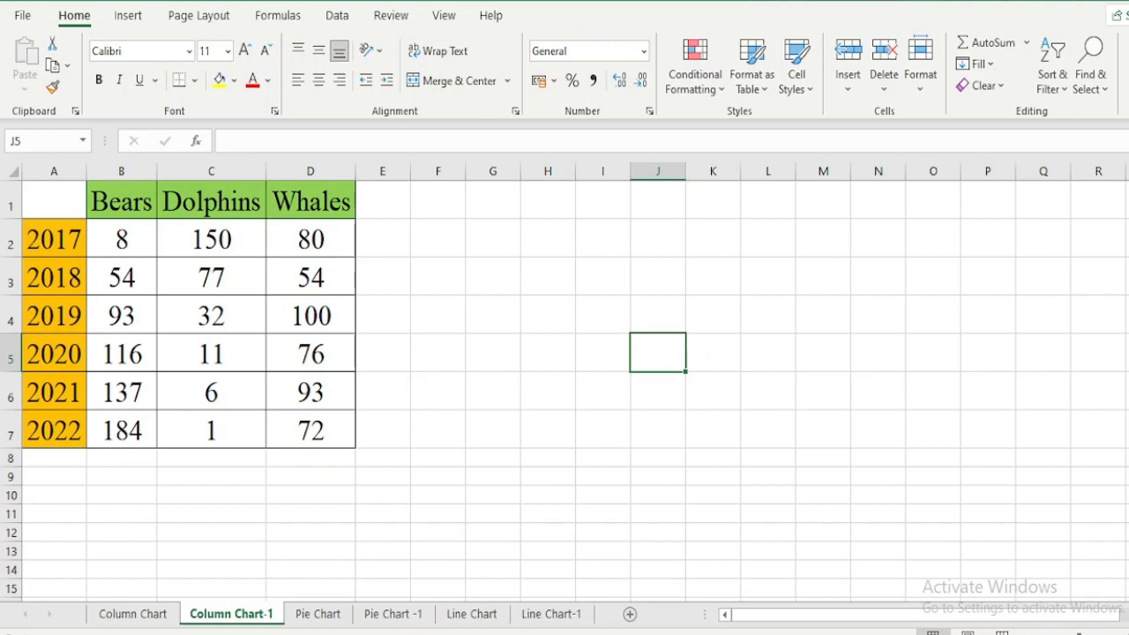
- Insert a 2-D clustered column chart from the whole animal table A1:D7 on Column Chart-1, and delete the chart
key("ctrl+Page_Up")
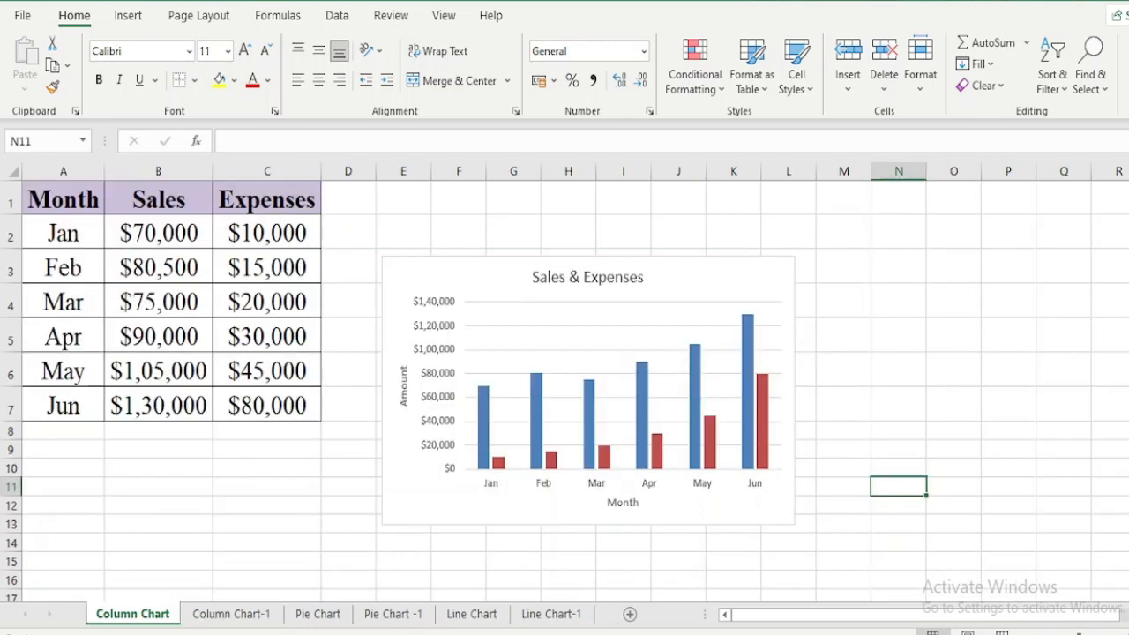
key("ctrl+Page_Down")
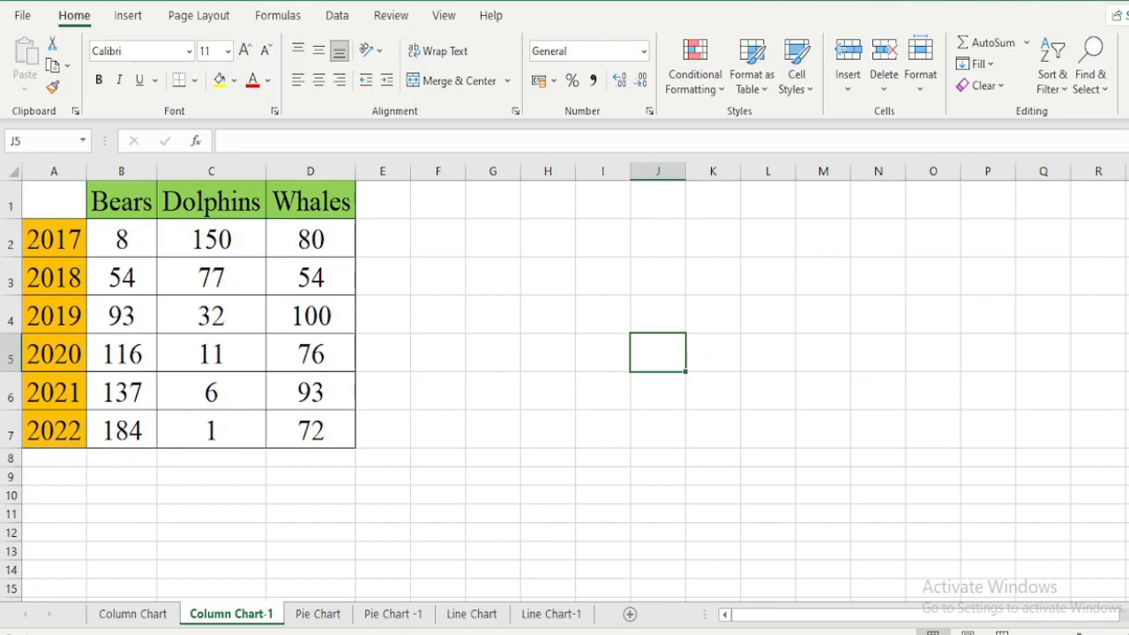
left_click_drag(54, 201, 311, 431)
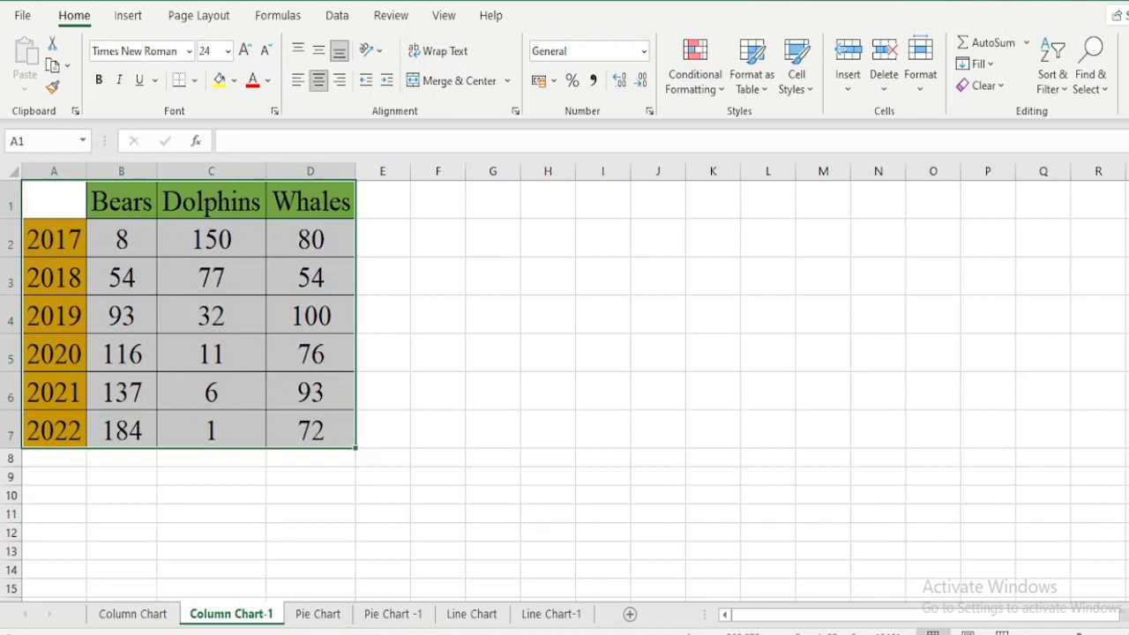
left_click(127, 15)
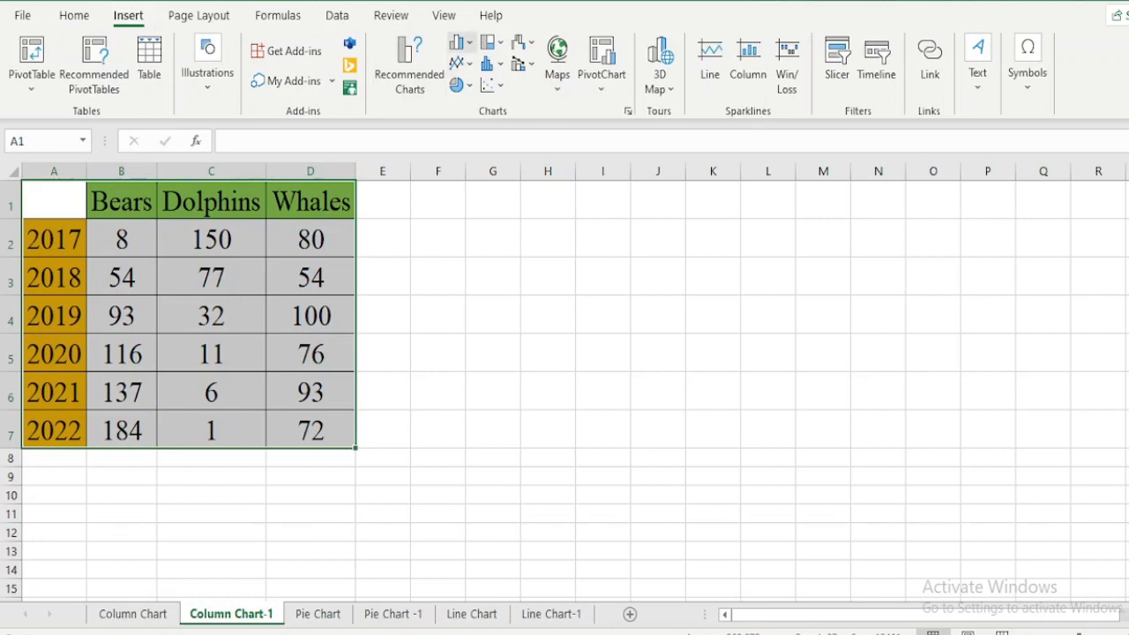
left_click(460, 42)
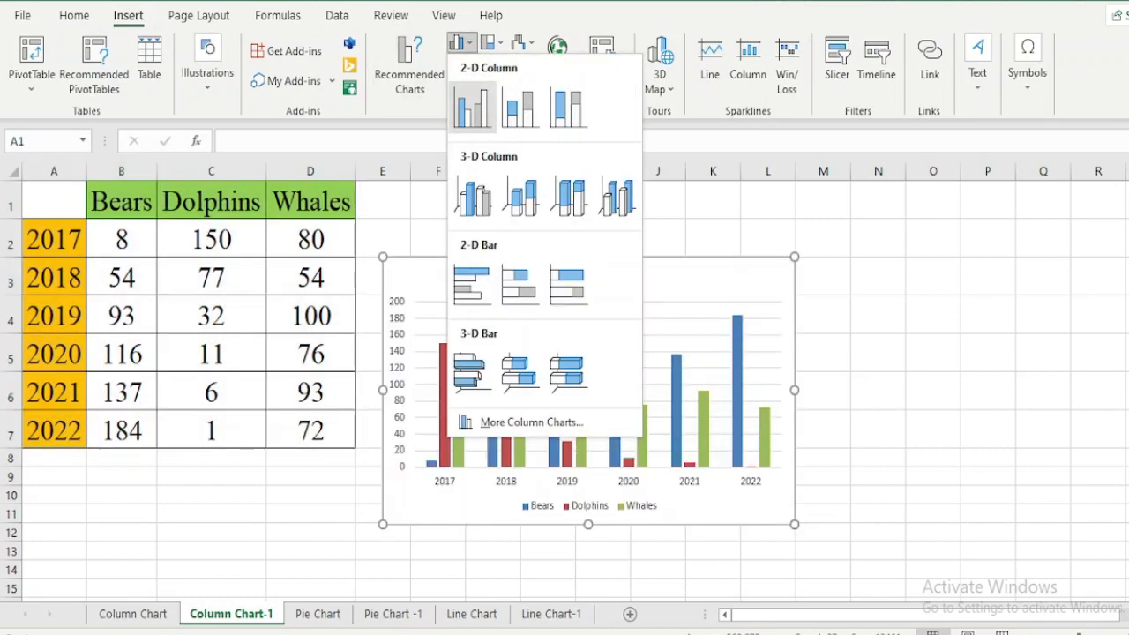
left_click(471, 108)
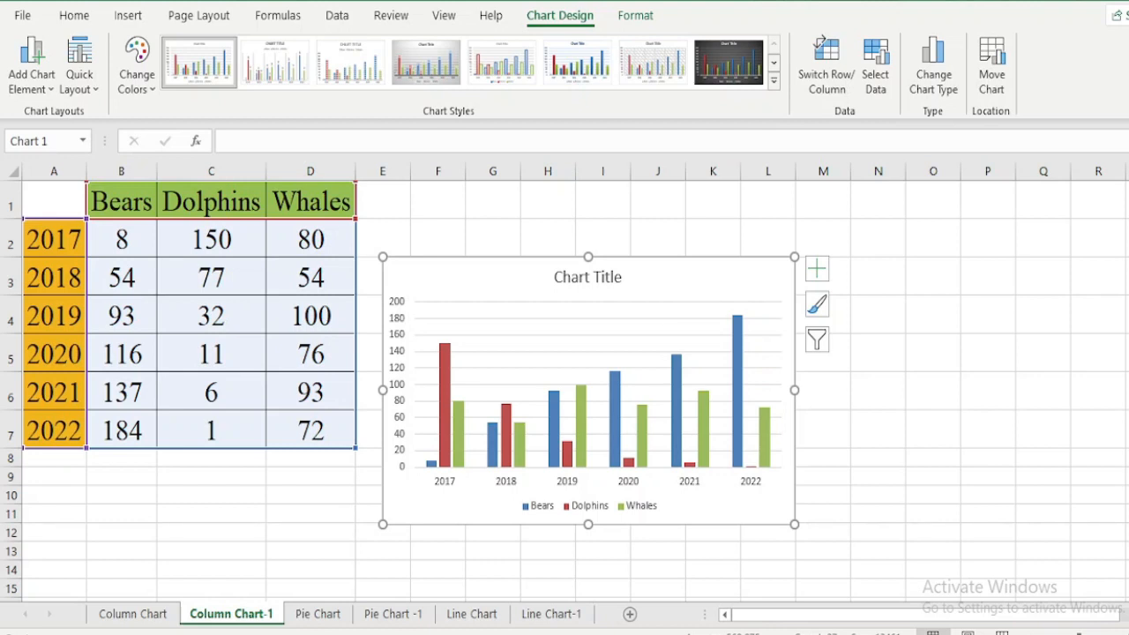
key("Delete")
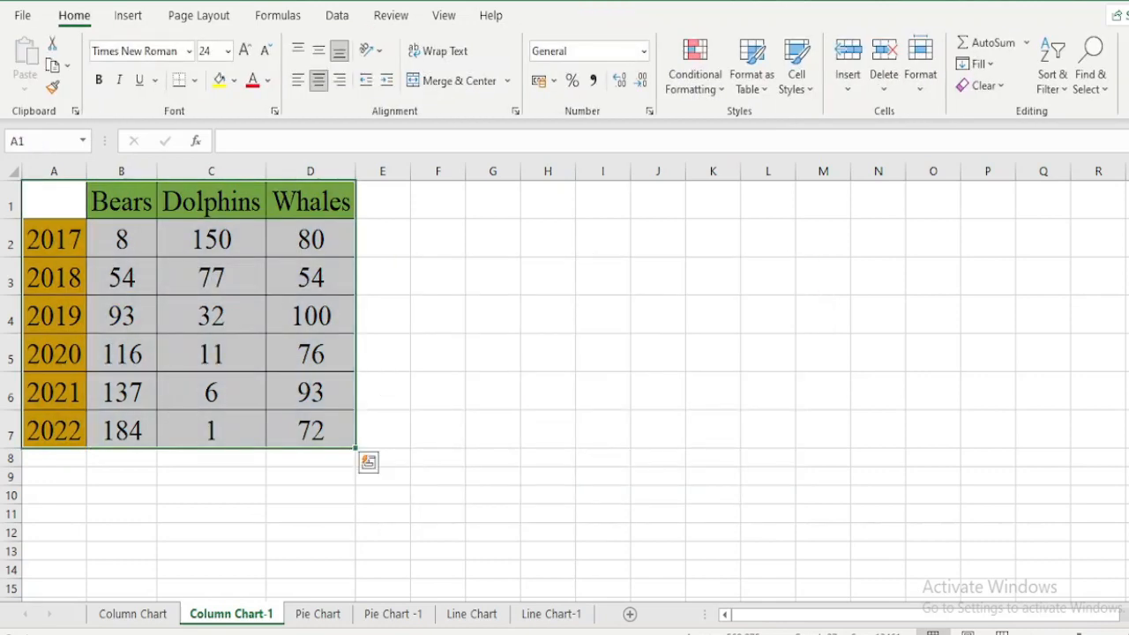
- Insert a 2-D clustered column chart from the year column A1:A7 and the Dolphins column C1:C7
left_click_drag(53, 201, 54, 431)
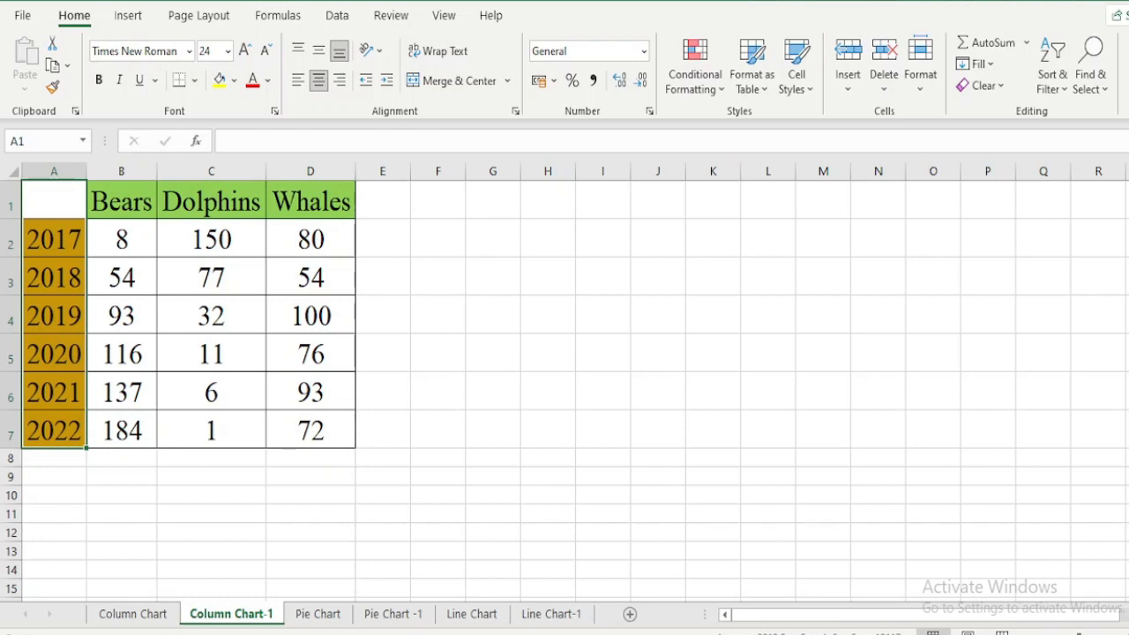
left_click_drag(211, 201, 211, 430)
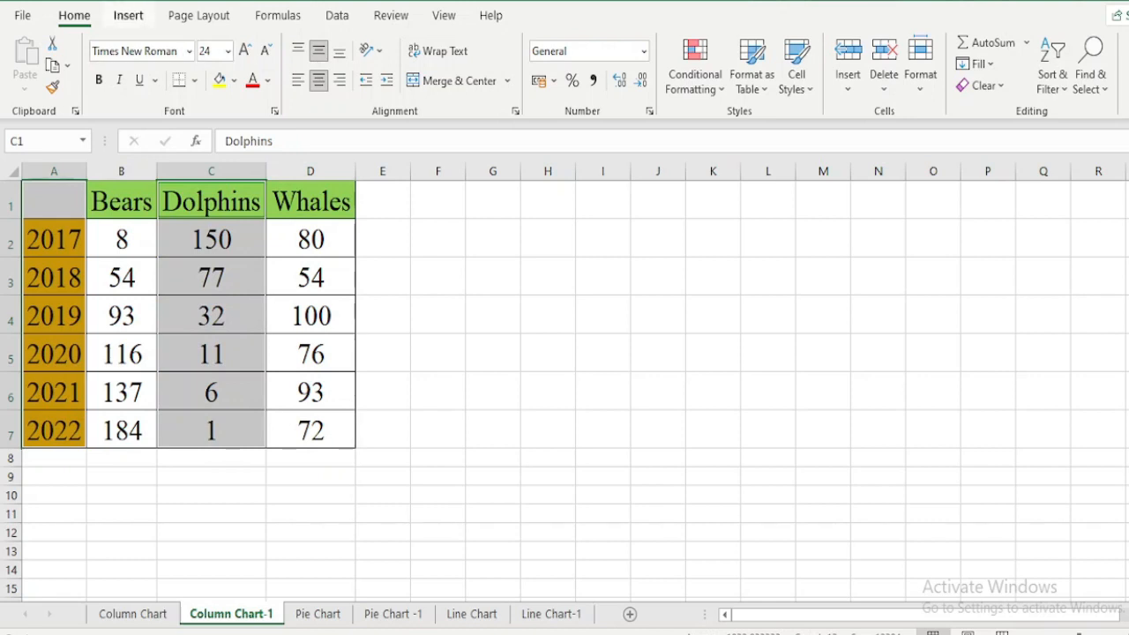
left_click(127, 15)
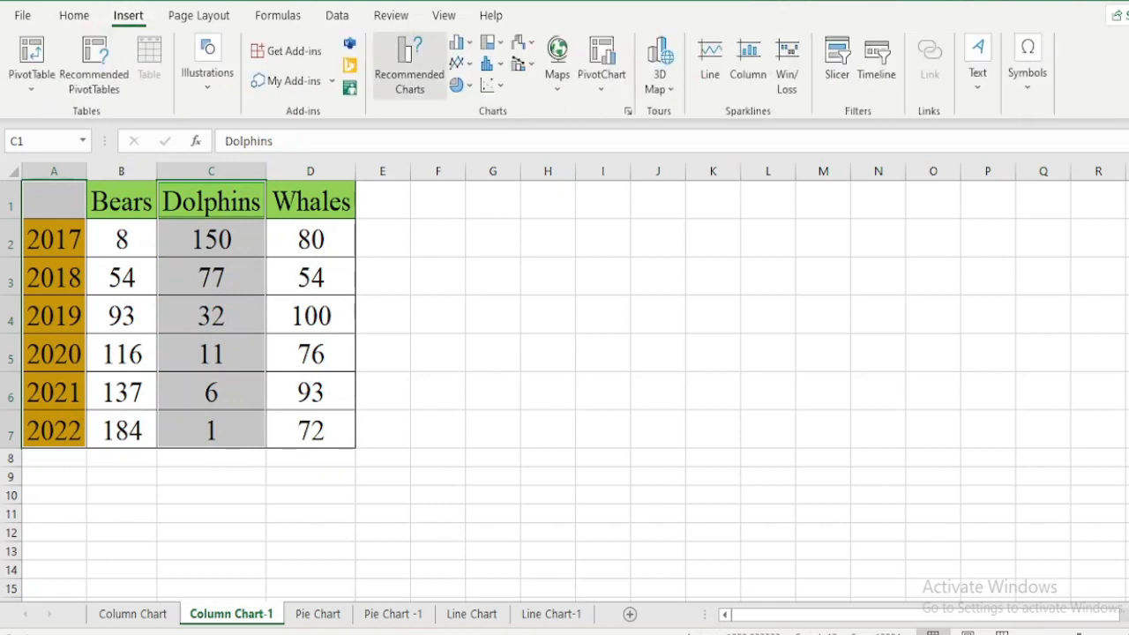
left_click(460, 42)
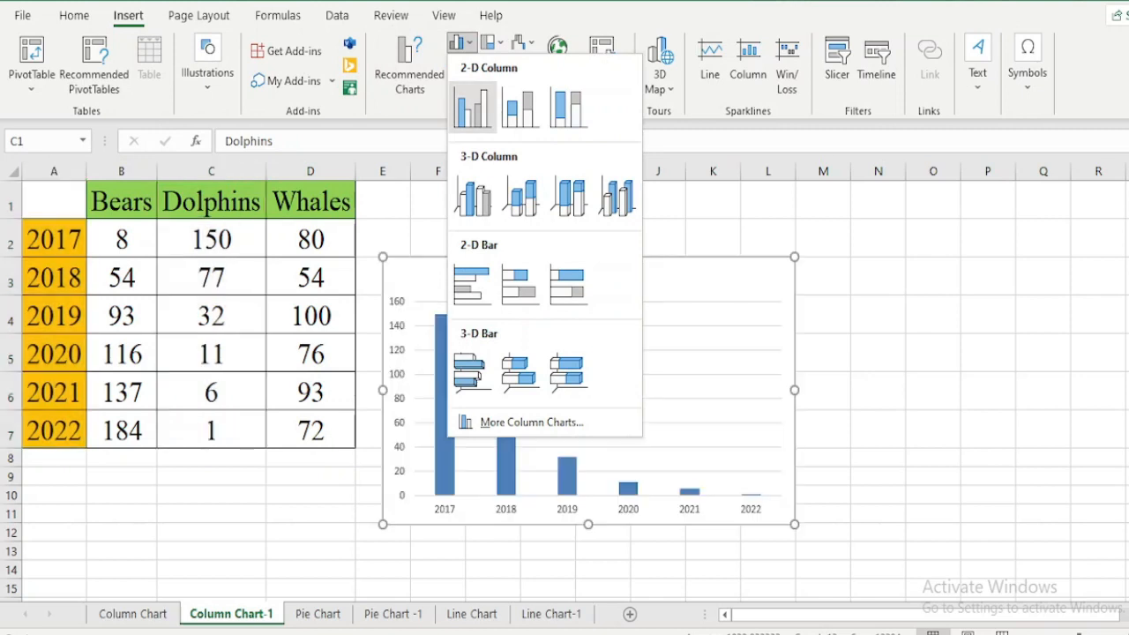
left_click(470, 106)
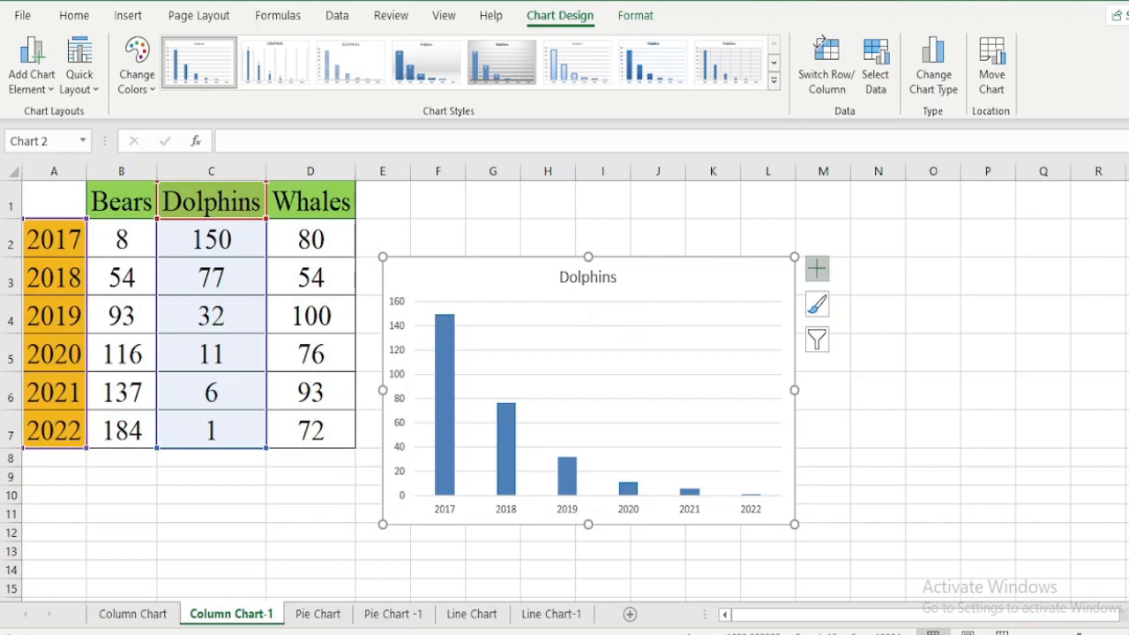
- Add axis titles to the Dolphins chart and set the horizontal axis title to "Year"
left_click(817, 268)
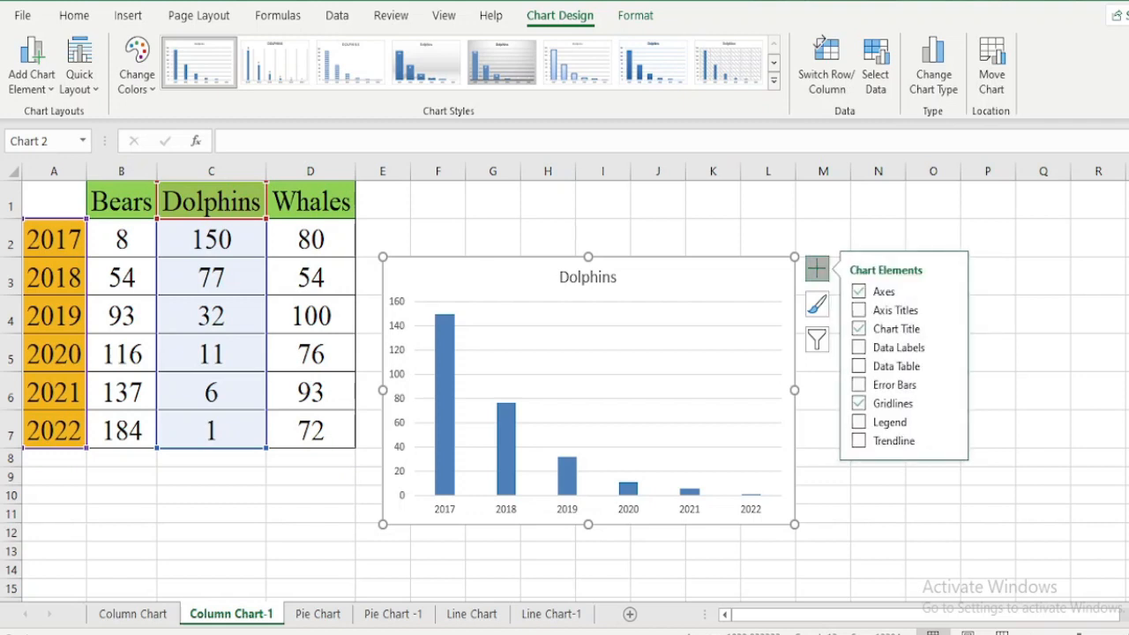
left_click(882, 309)
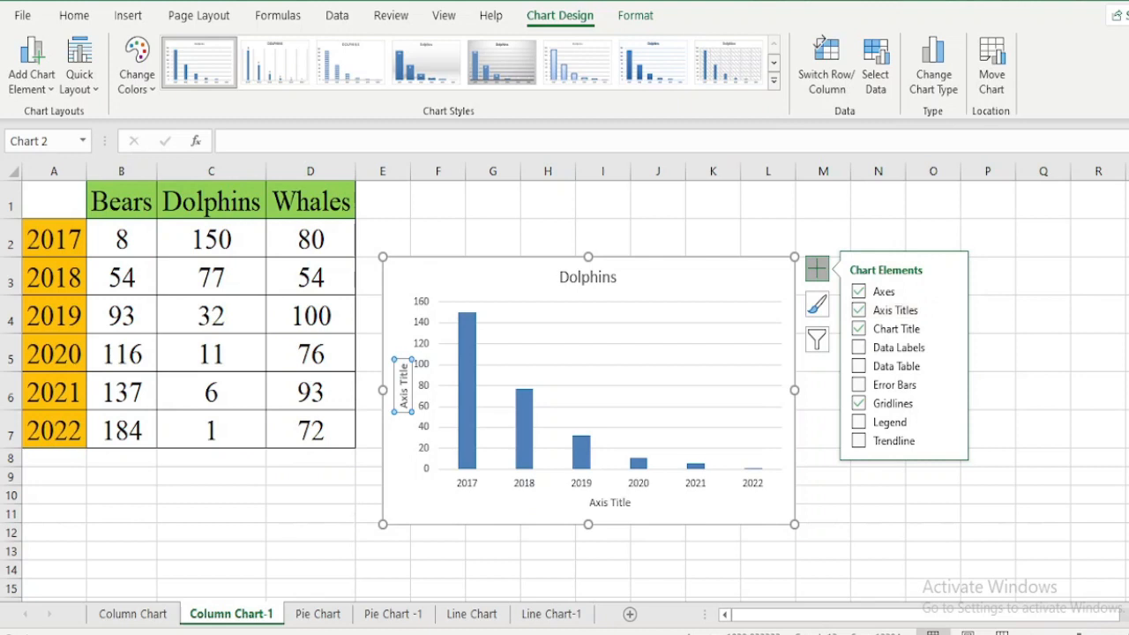
left_click(605, 502)
left_click(630, 503)
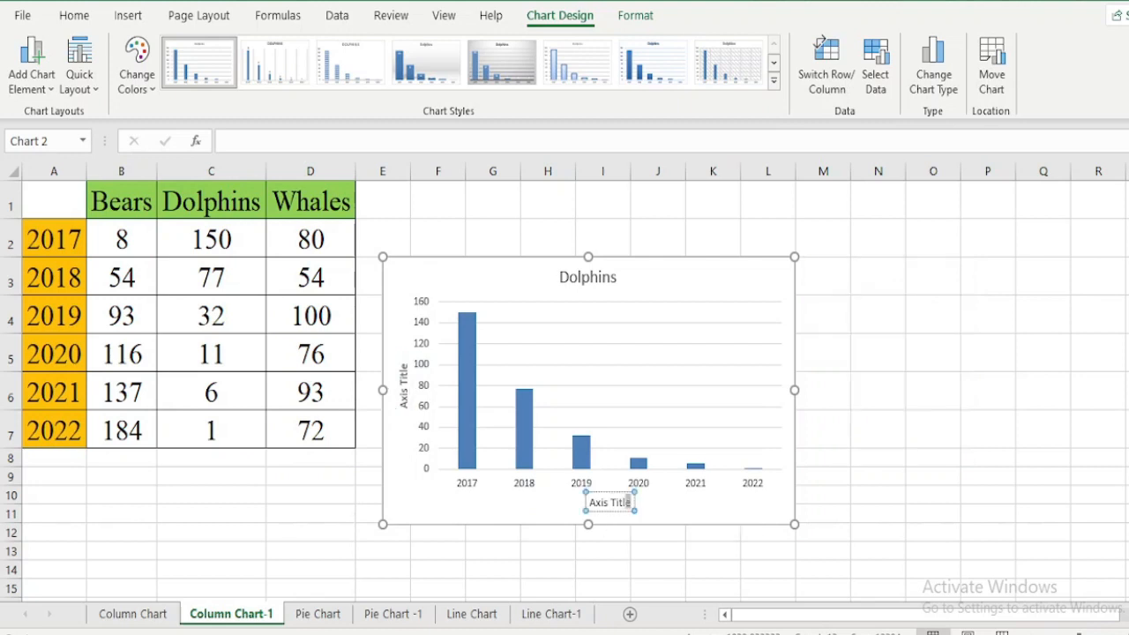
left_click_drag(632, 503, 588, 503)
type("Years")
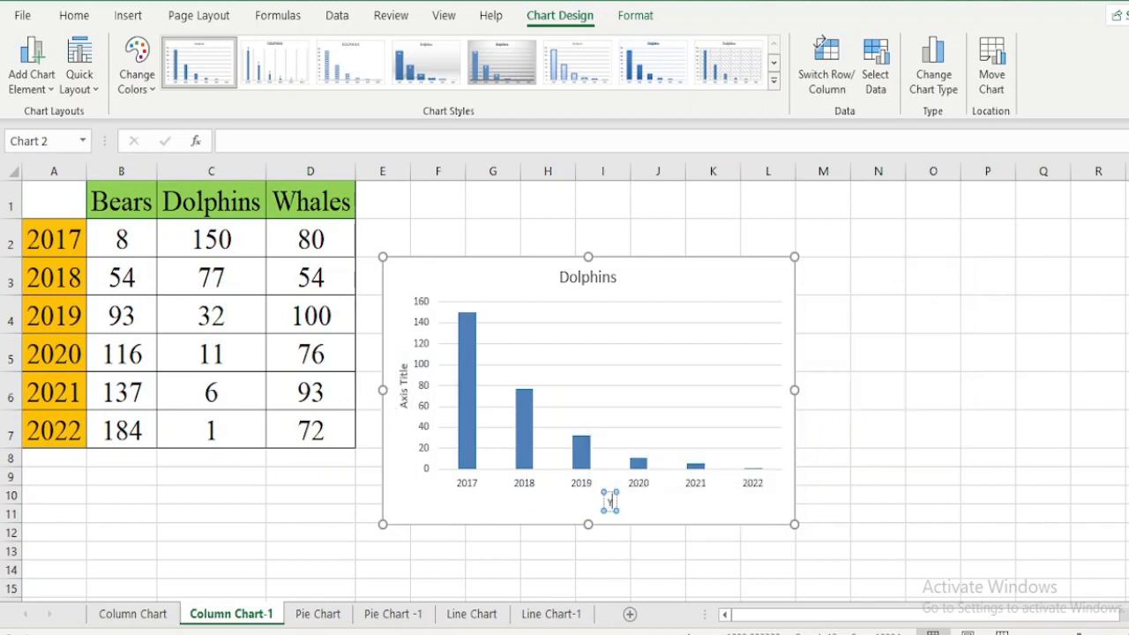
key("BackSpace")
- Set the Dolphins chart's vertical axis title to "Population" and deselect the chart
left_click(404, 385)
left_click_drag(404, 364, 404, 409)
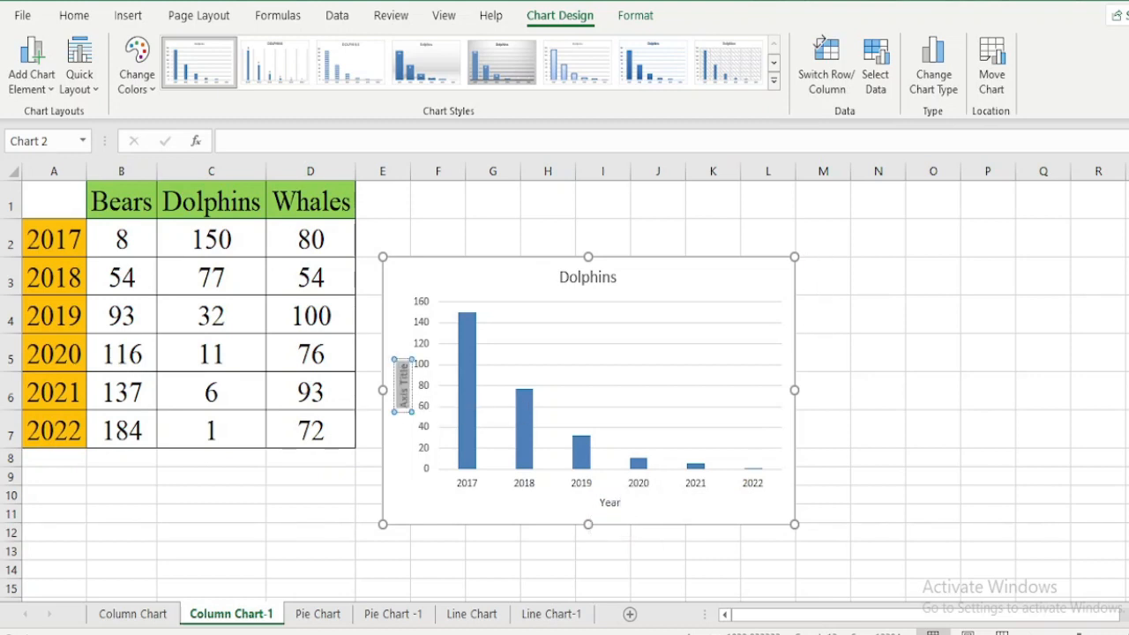
type("Po")
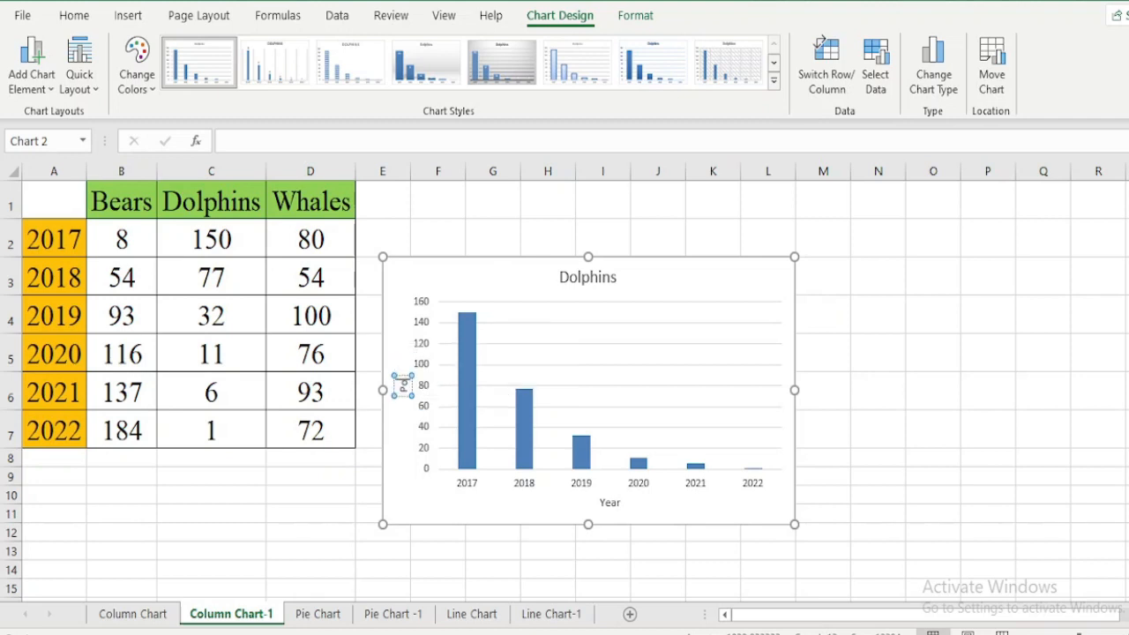
type("pulation")
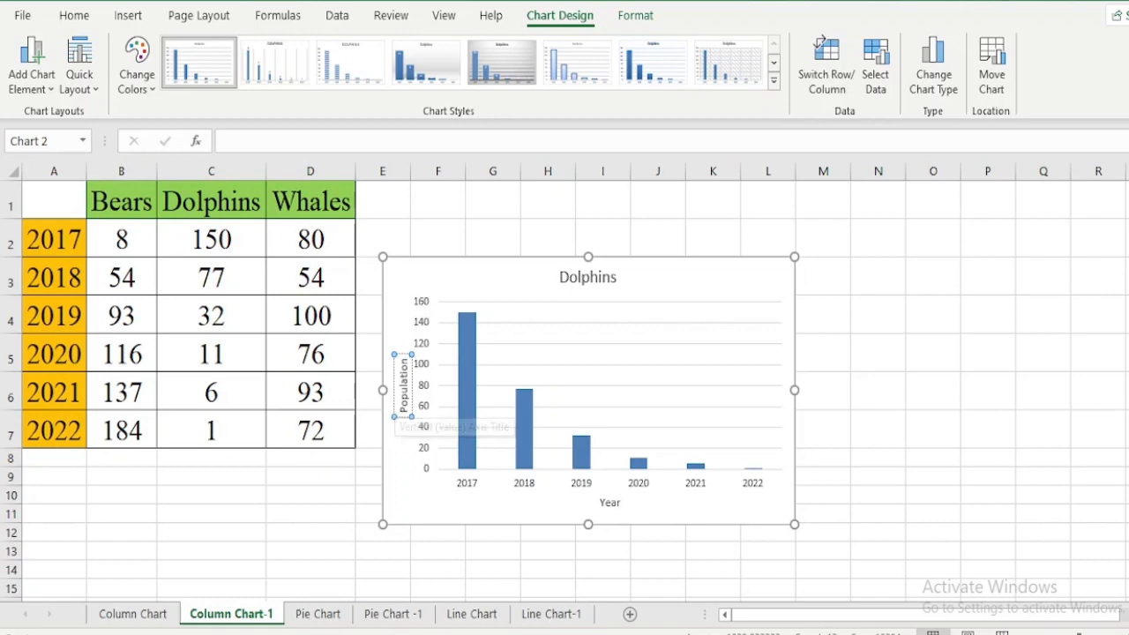
left_click(932, 429)
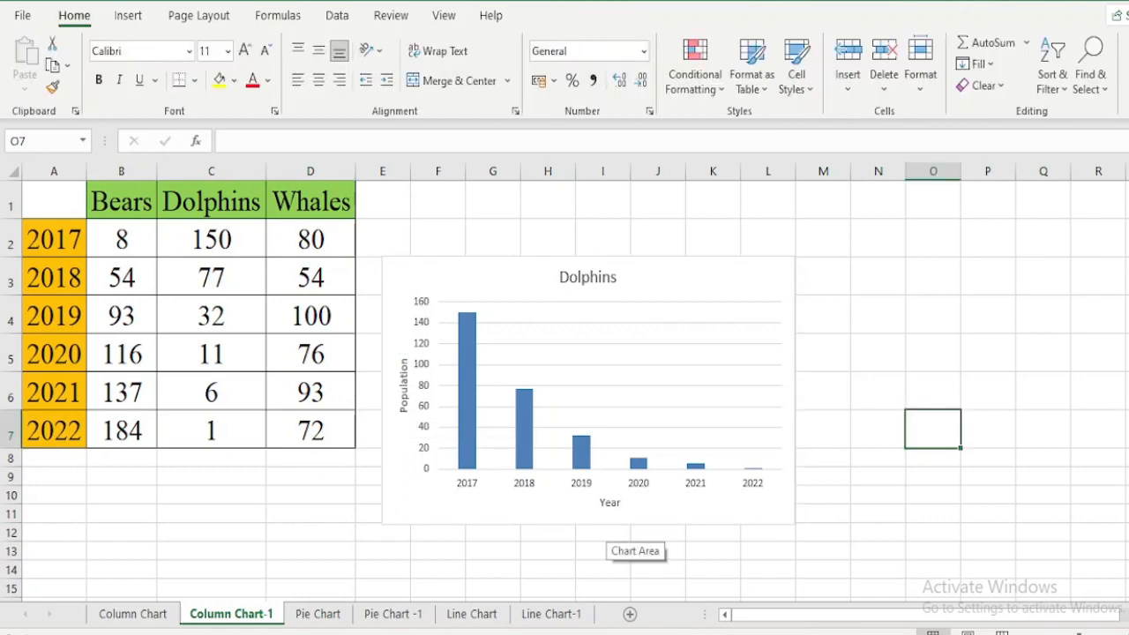
- Look through the colour palettes and chart styles available for the Dolphins chart without applying any
left_click(628, 515)
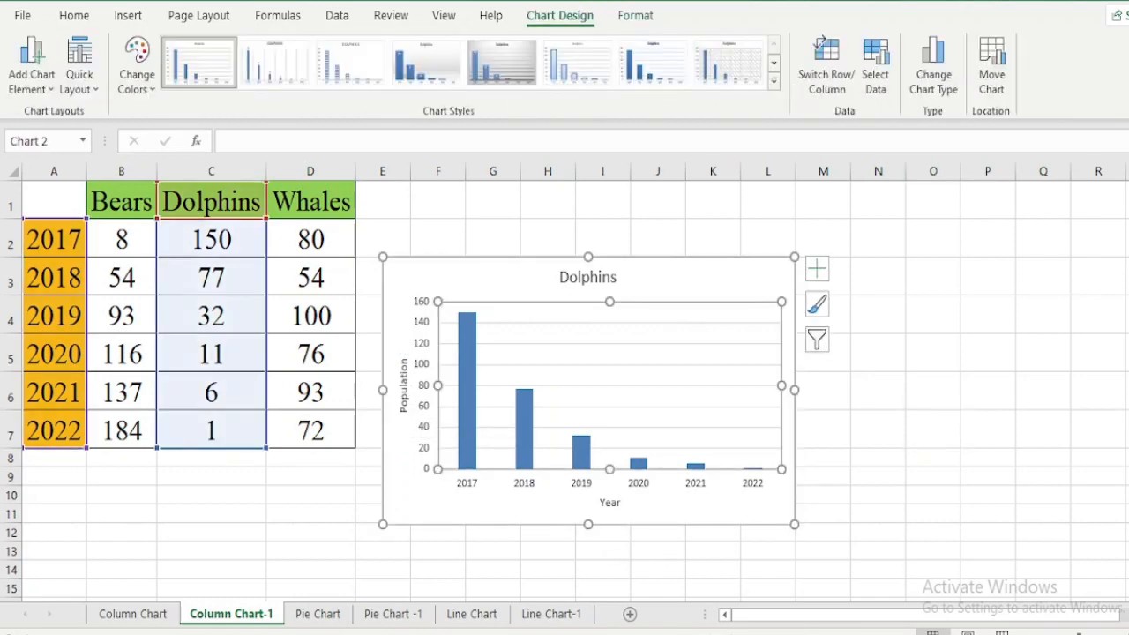
left_click(137, 75)
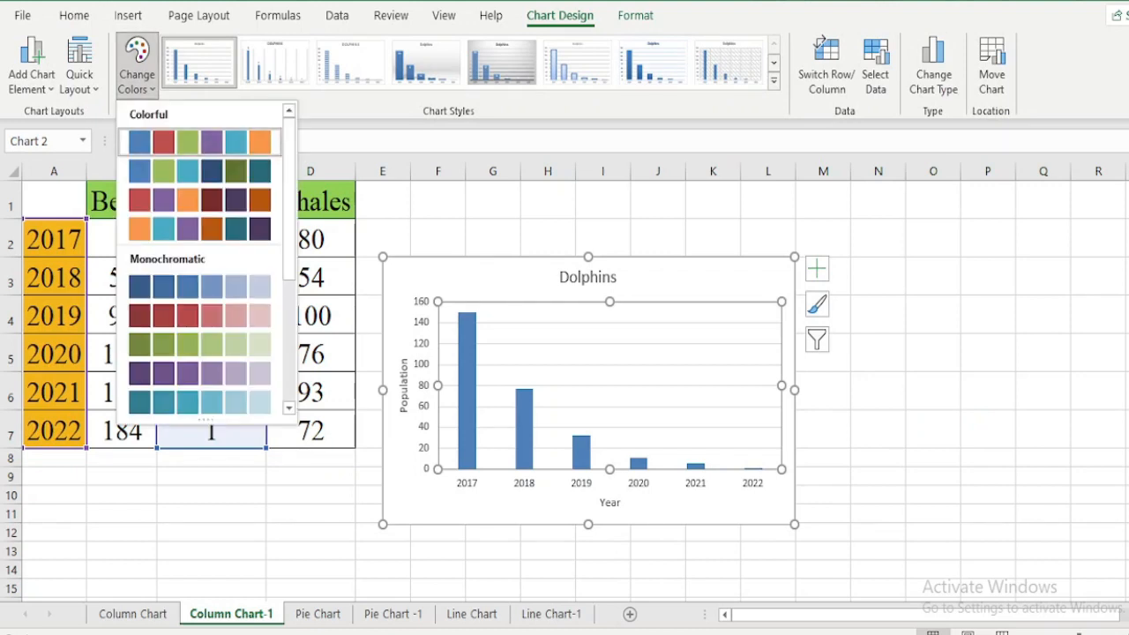
key("Escape")
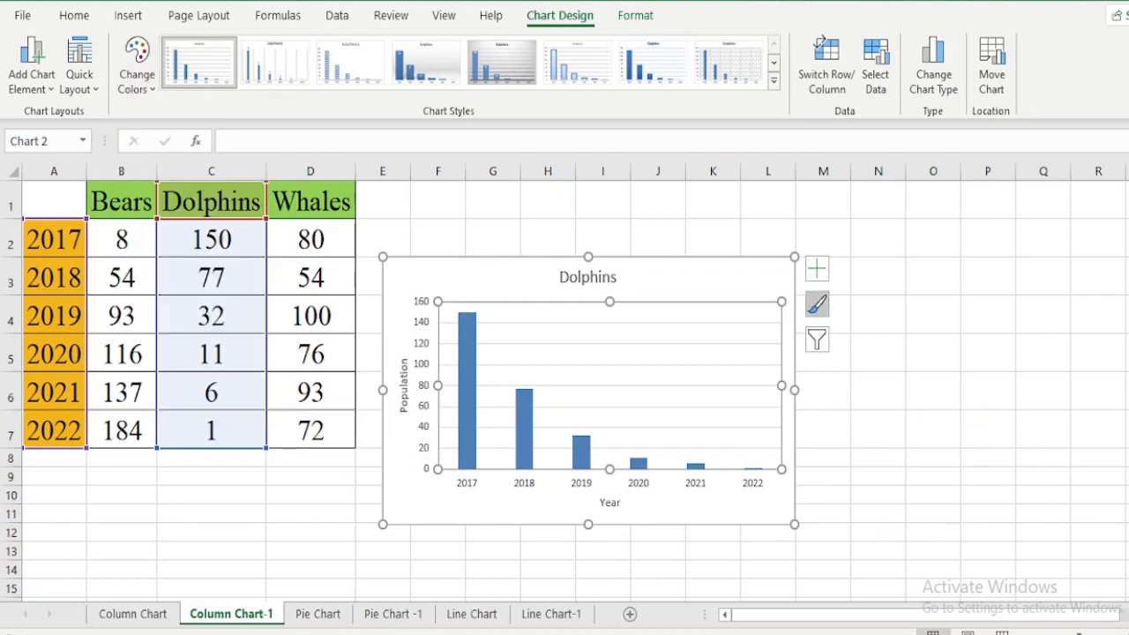
left_click(817, 305)
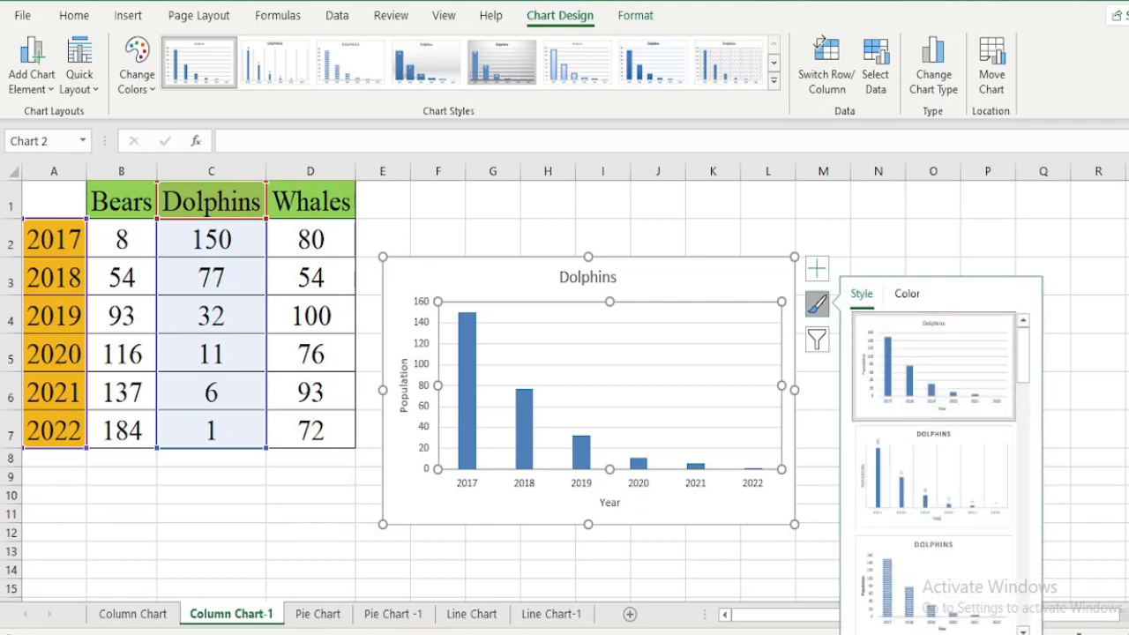
left_click(878, 239)
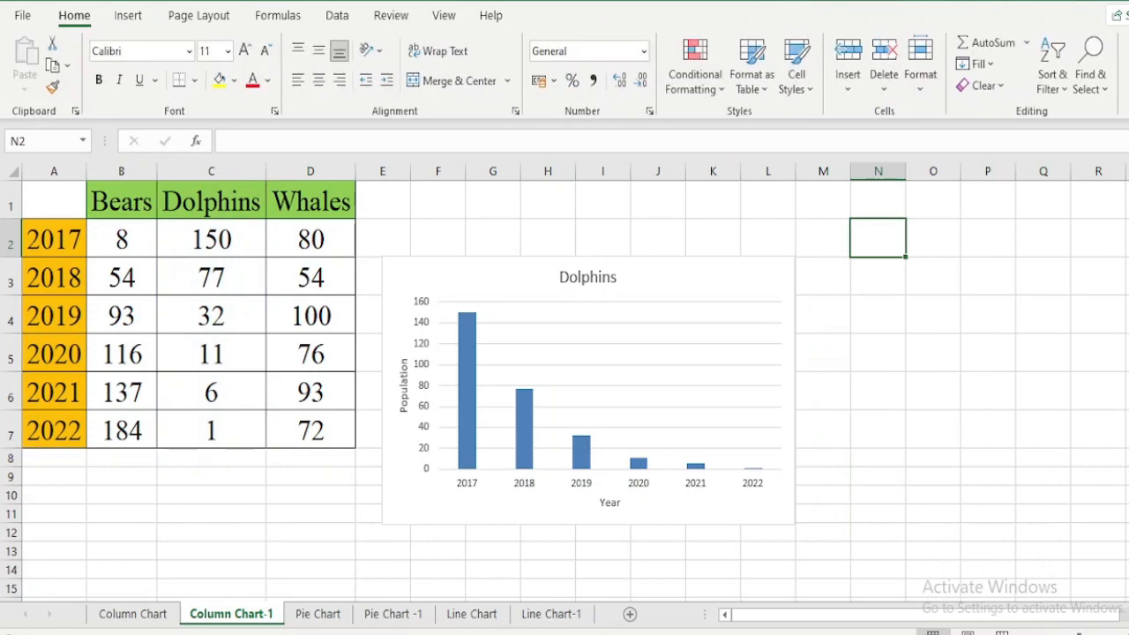
left_click(659, 365)
left_click(137, 67)
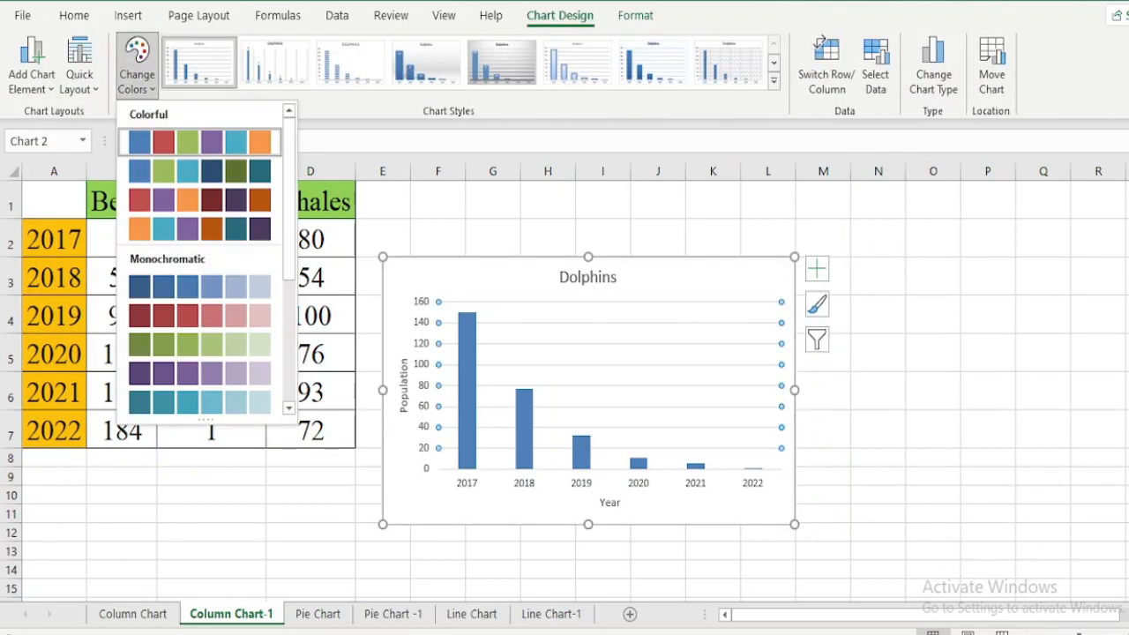
scroll(200, 255, "down", 3)
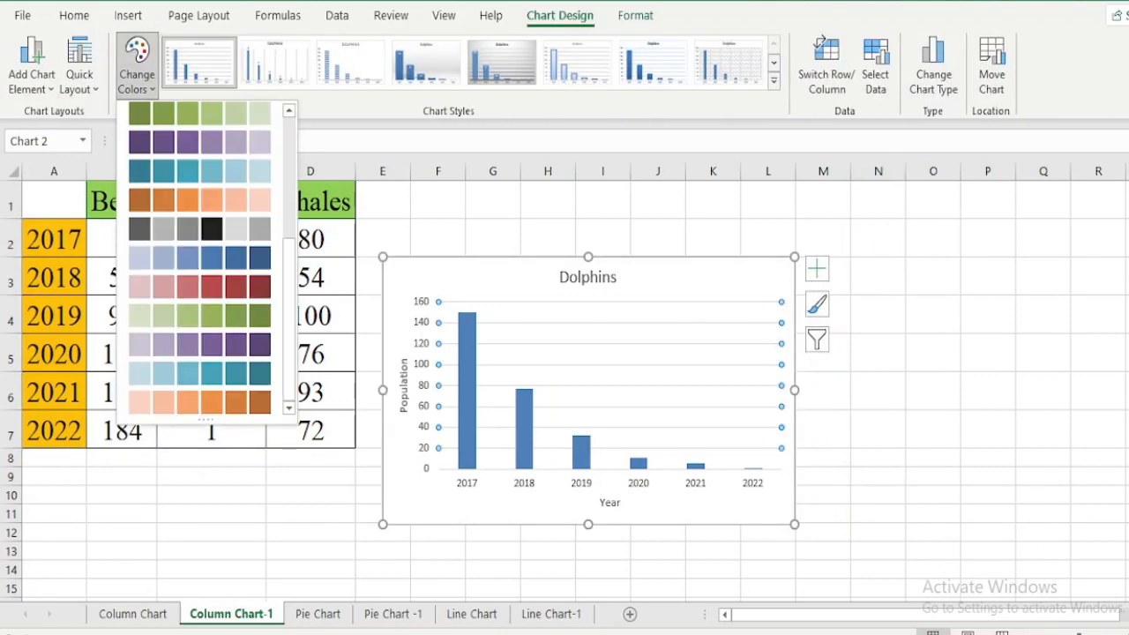
scroll(199, 256, "up", 3)
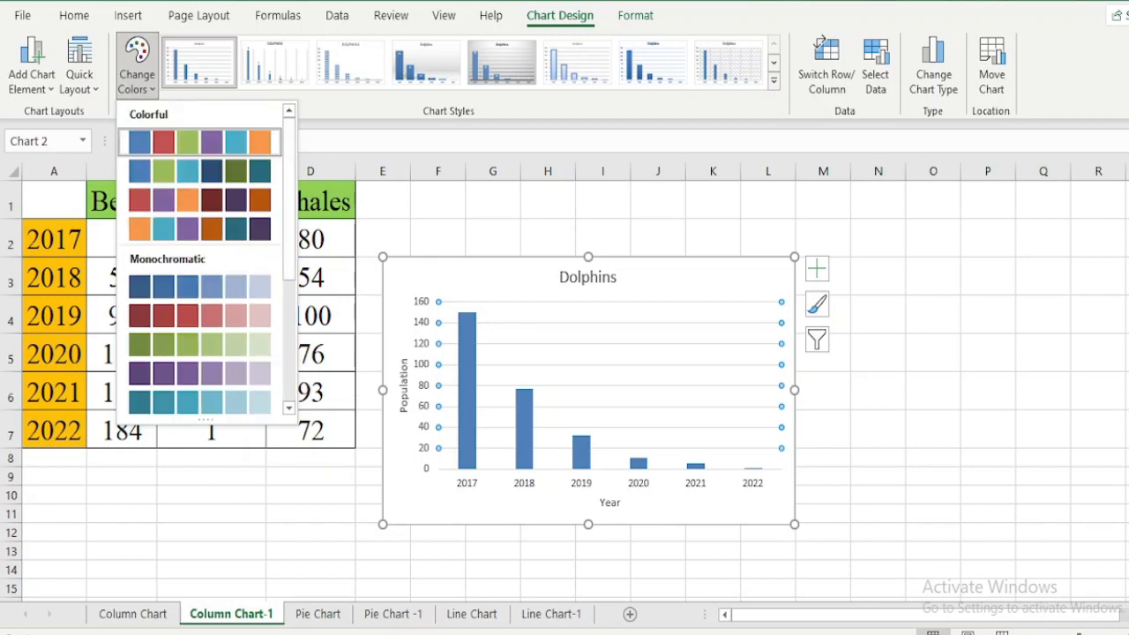
key("Escape")
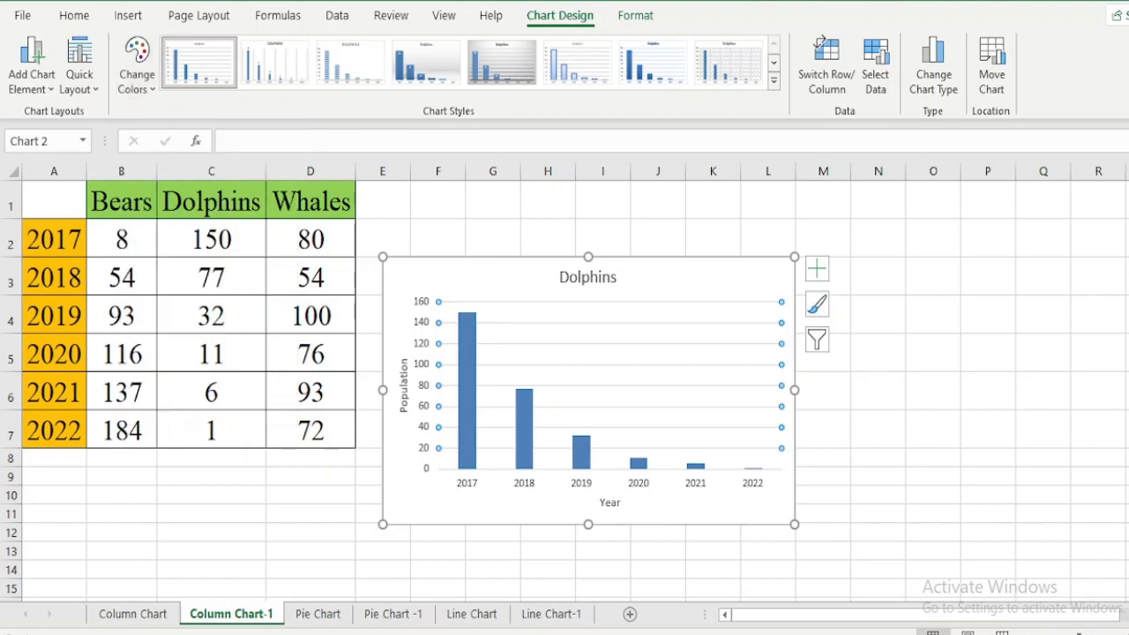
left_click(713, 236)
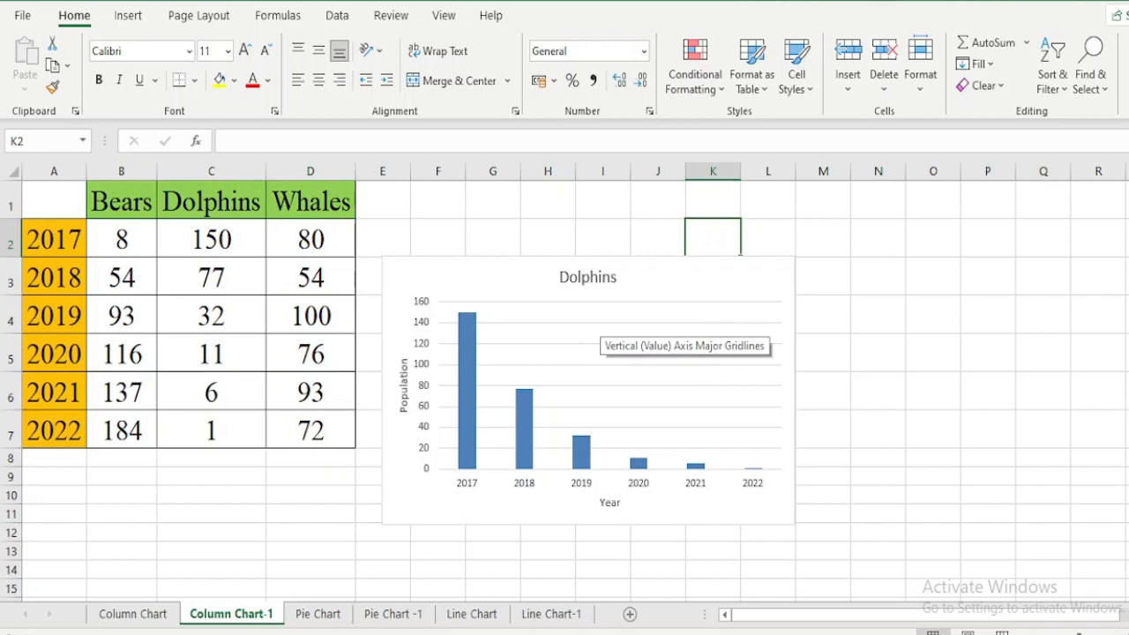
- Delete the major gridlines of the Dolphins chart, and delete the whole chart
left_click(675, 323)
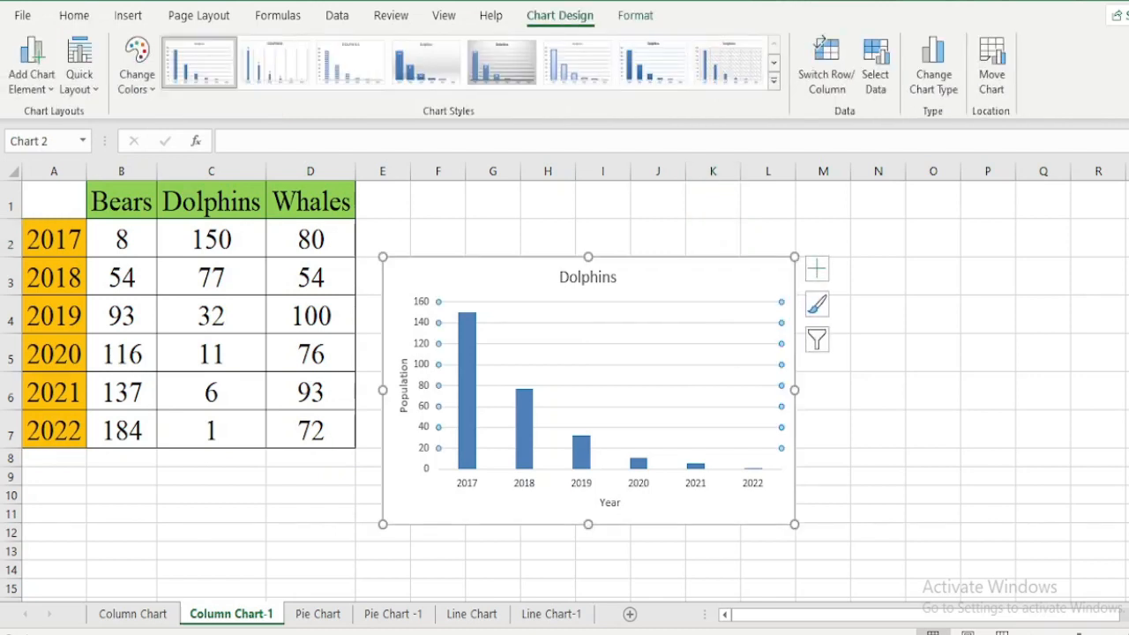
key("Delete")
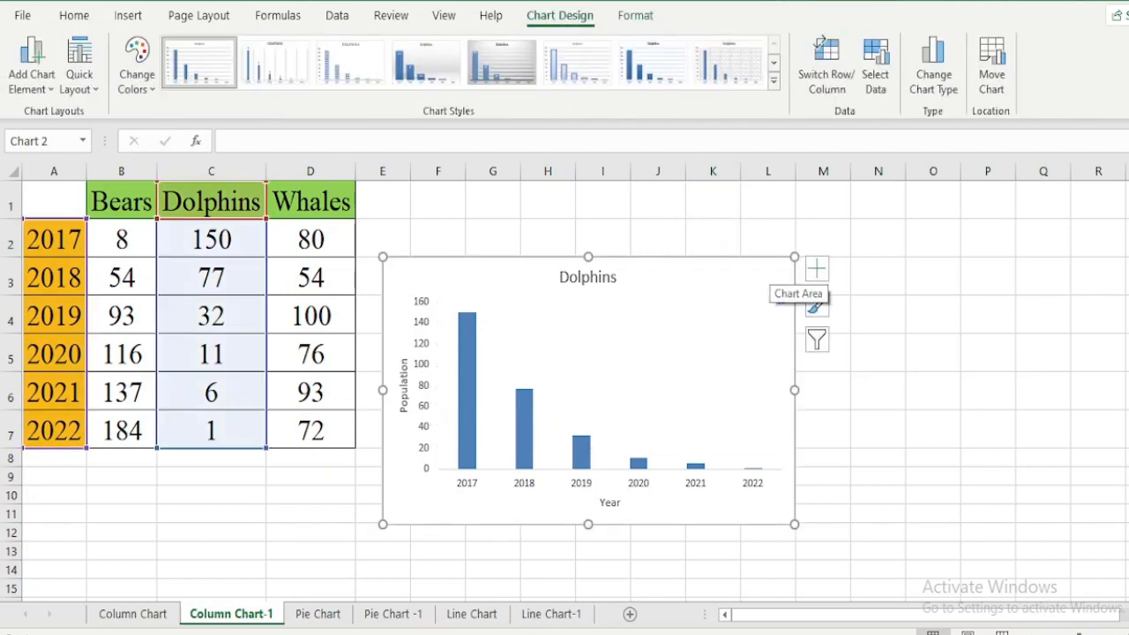
key("Delete")
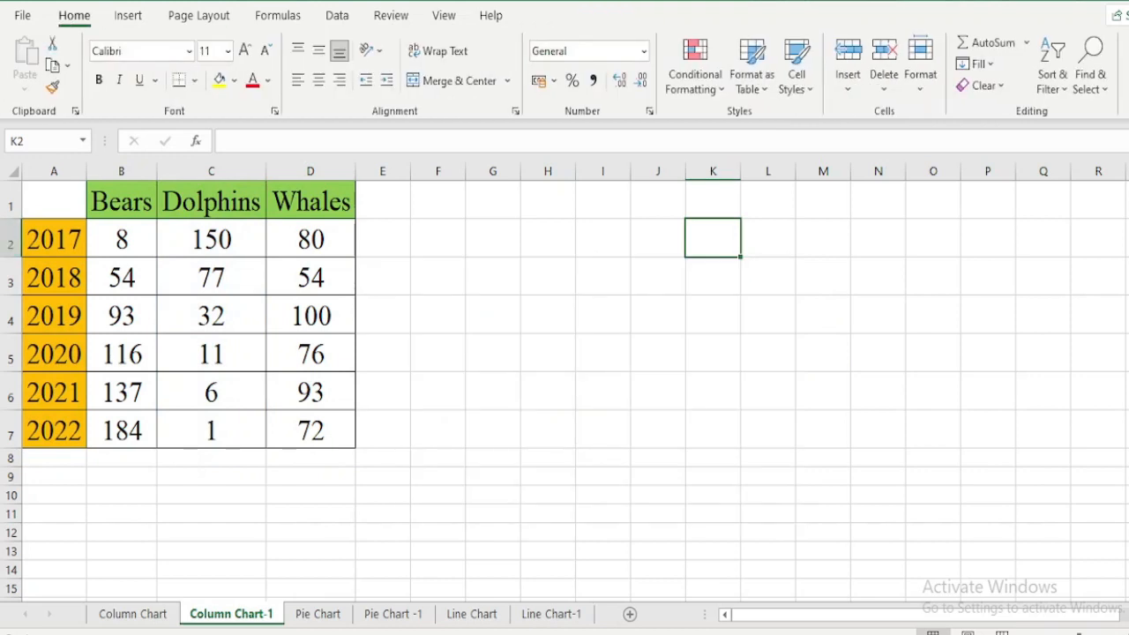
- Insert a 3-D Clustered Column chart of the Dolphins and Whales columns by year, using A1:A7 and C1:D7
left_click(54, 202)
left_click_drag(54, 239, 54, 432)
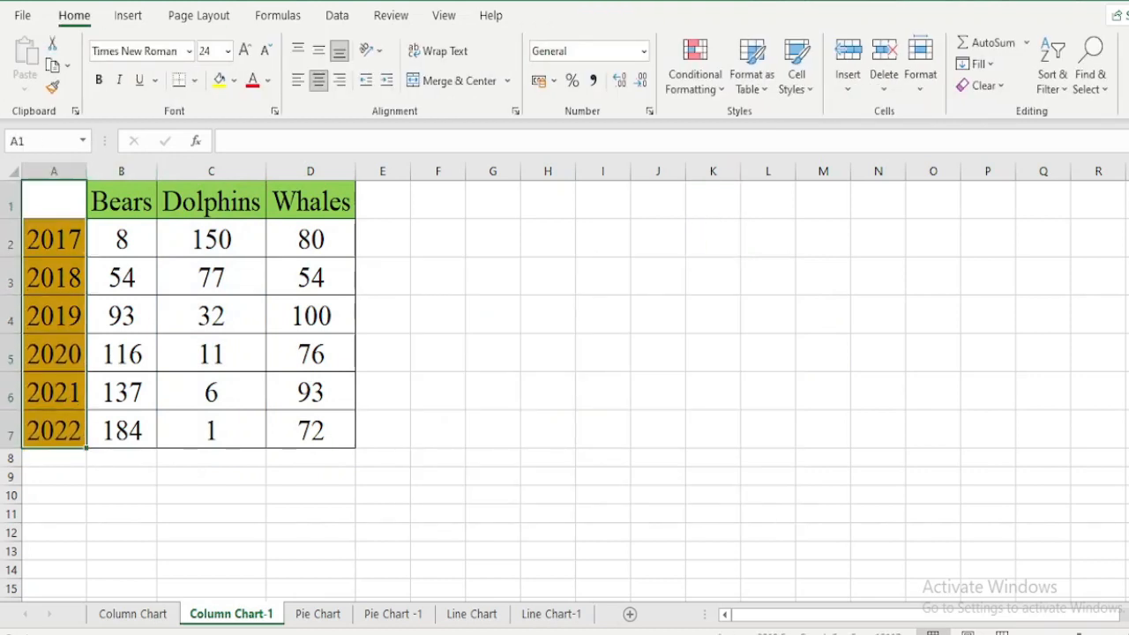
left_click_drag(212, 201, 311, 432)
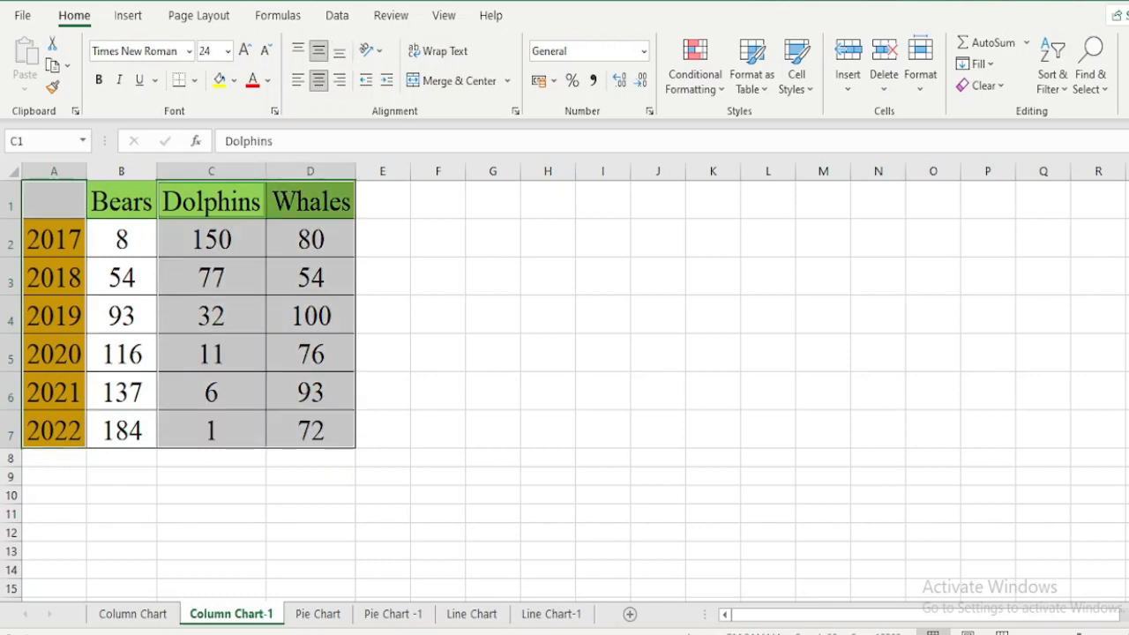
left_click(128, 15)
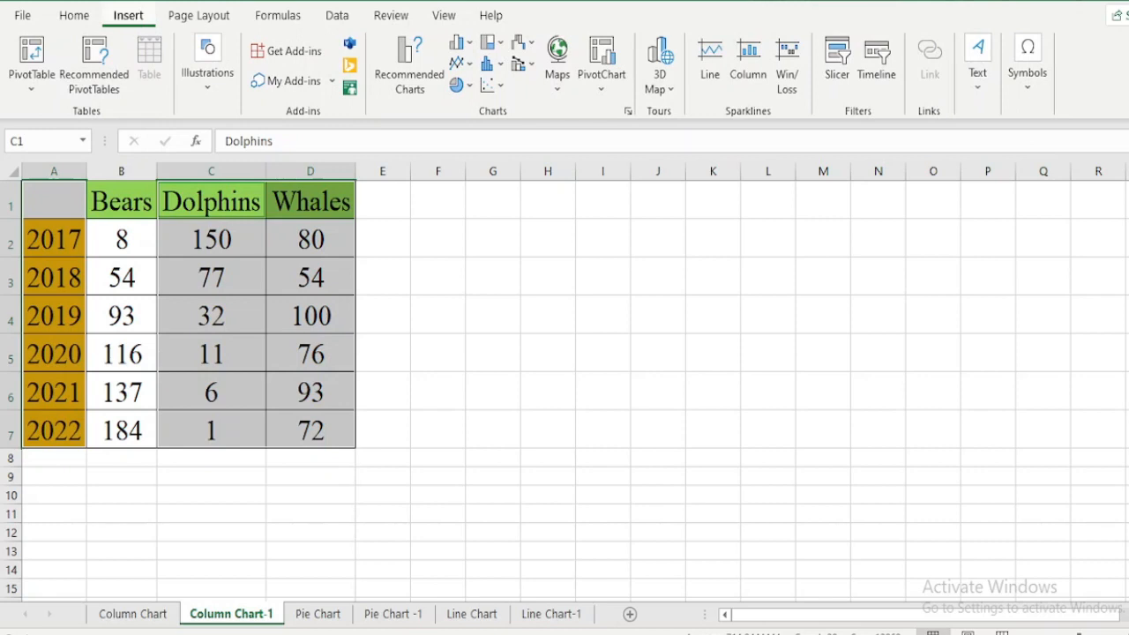
left_click(459, 42)
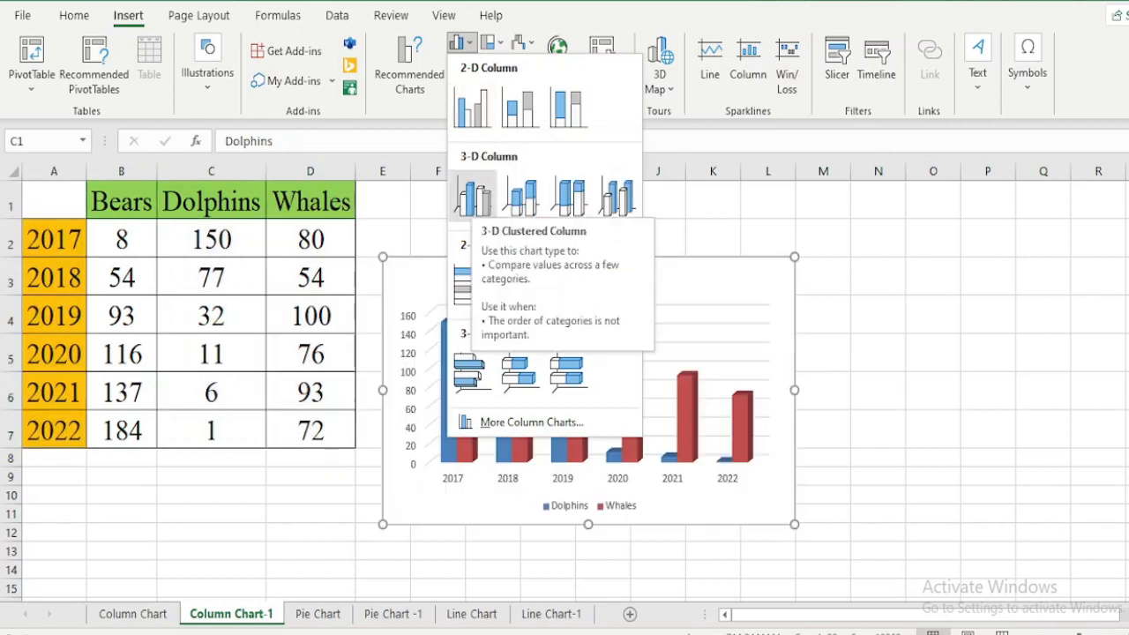
left_click(474, 199)
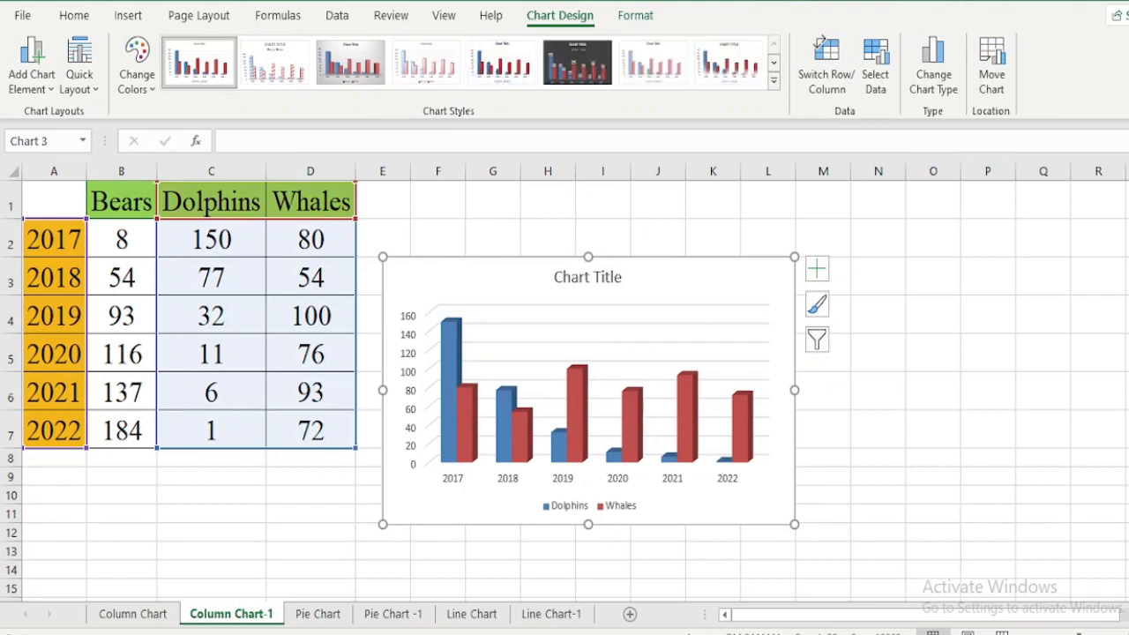
- Try the dark style and other chart styles on the Dolphins and Whales chart, then reapply the first style and deselect the chart
left_click(577, 61)
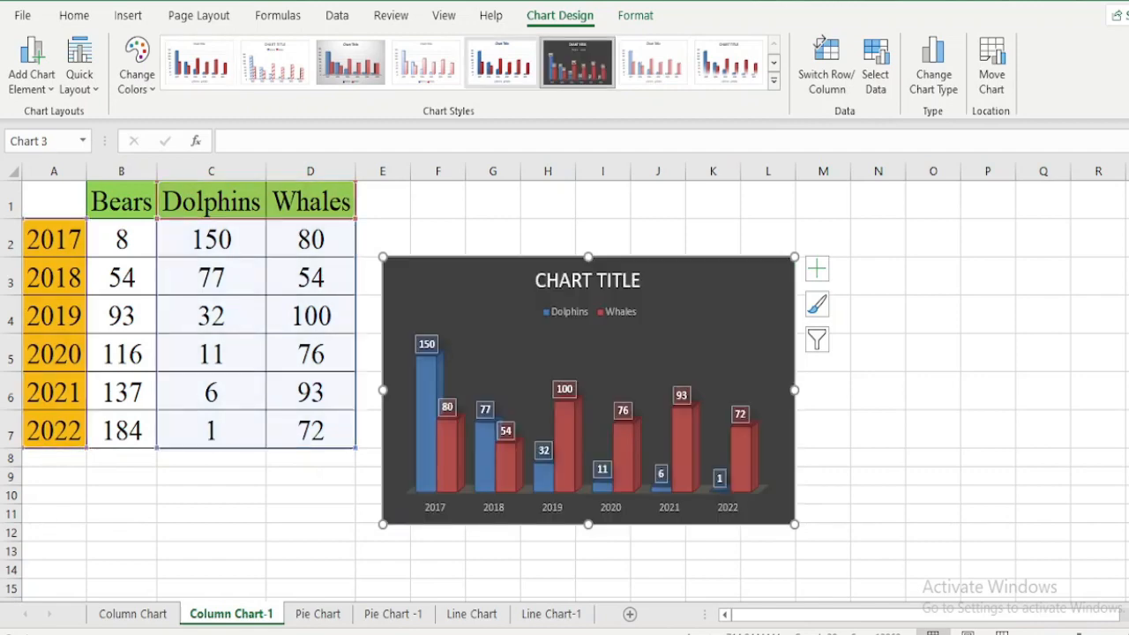
left_click(501, 61)
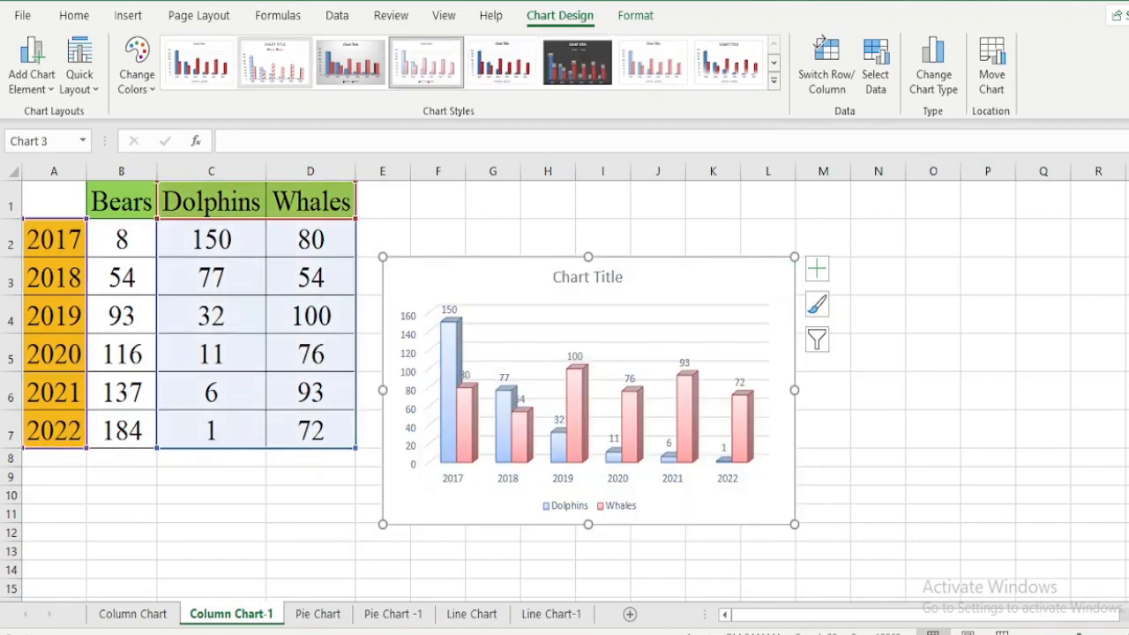
left_click(200, 62)
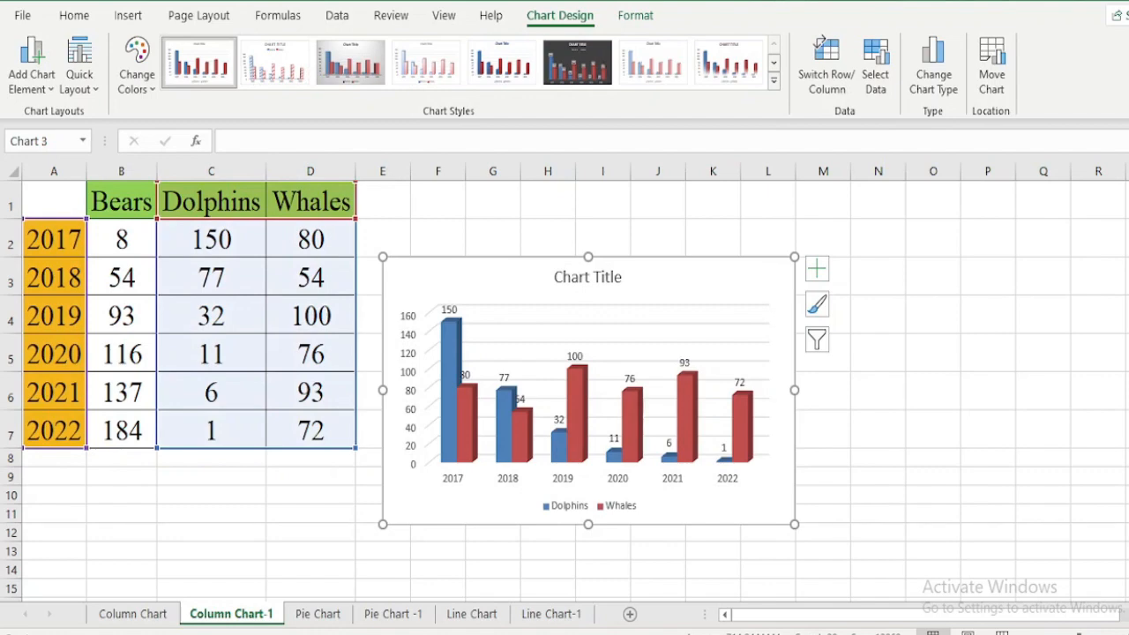
left_click(933, 390)
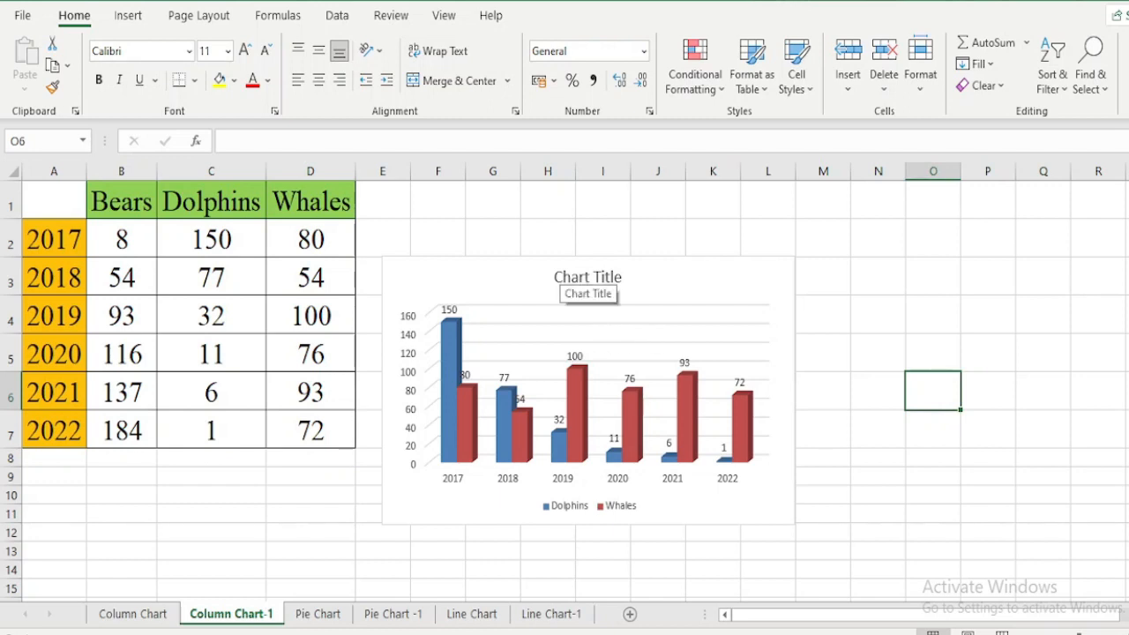
- Delete the title of the Dolphins and Whales chart, and delete the whole chart
left_click(587, 279)
key("Delete")
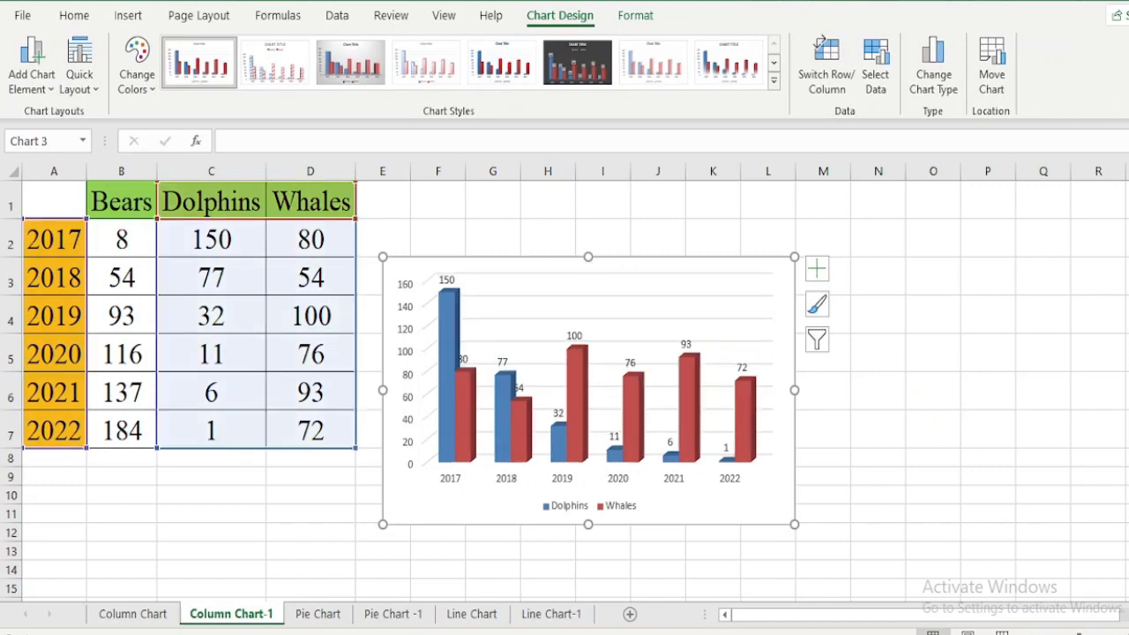
key("Delete")
- Insert a 2-D Clustered Column chart of the whole animal table A1:D7 and move it slightly away from the table
left_click_drag(54, 202, 310, 430)
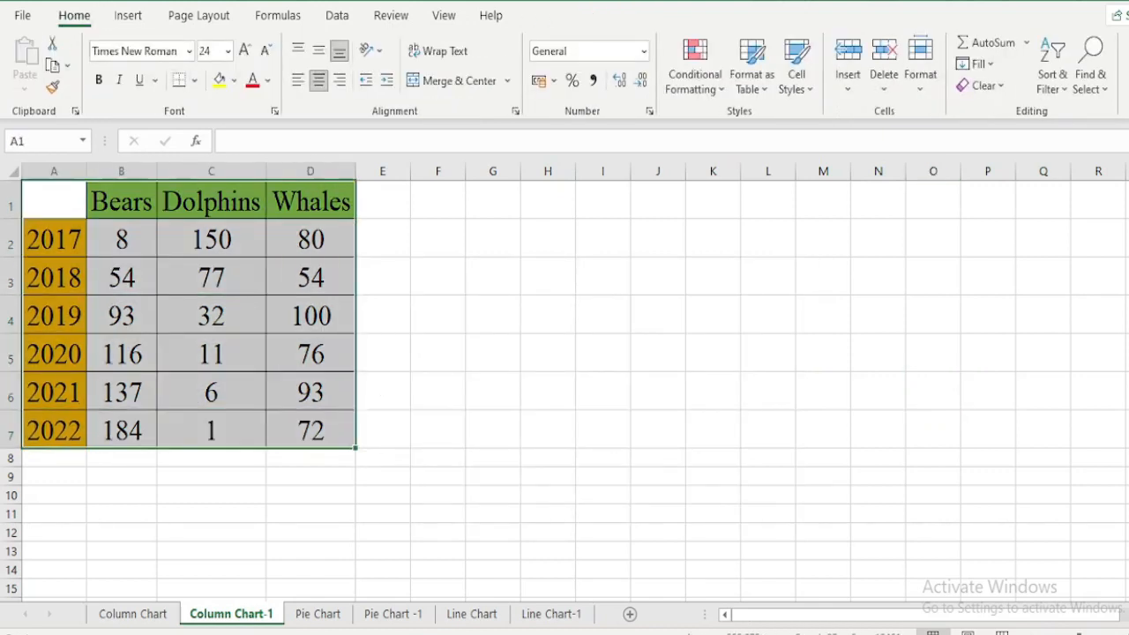
left_click(127, 15)
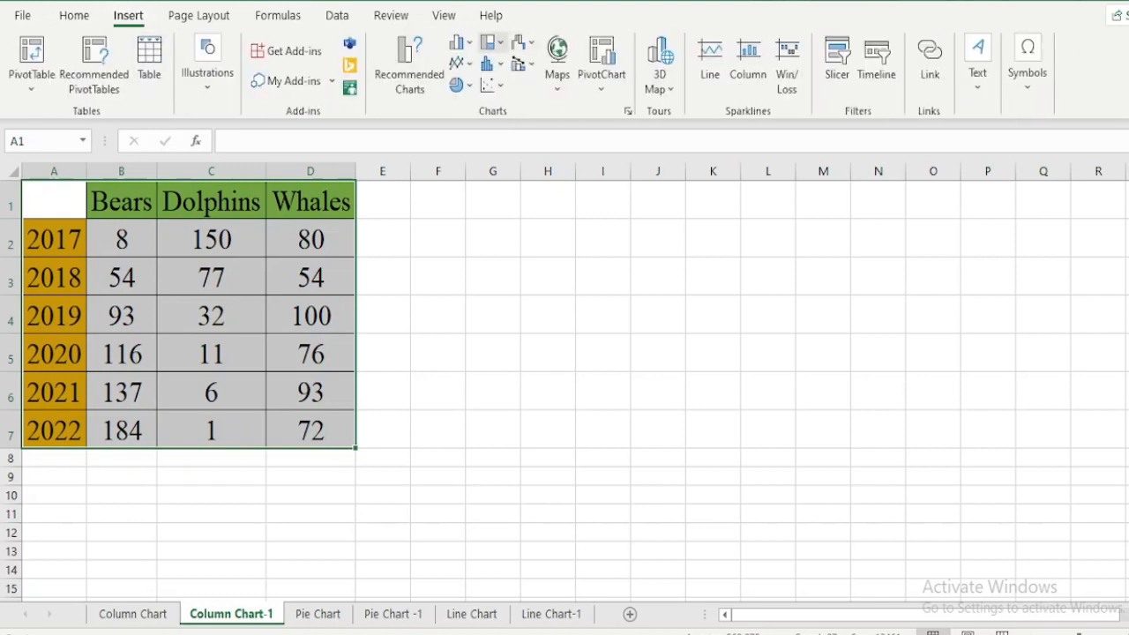
left_click(462, 42)
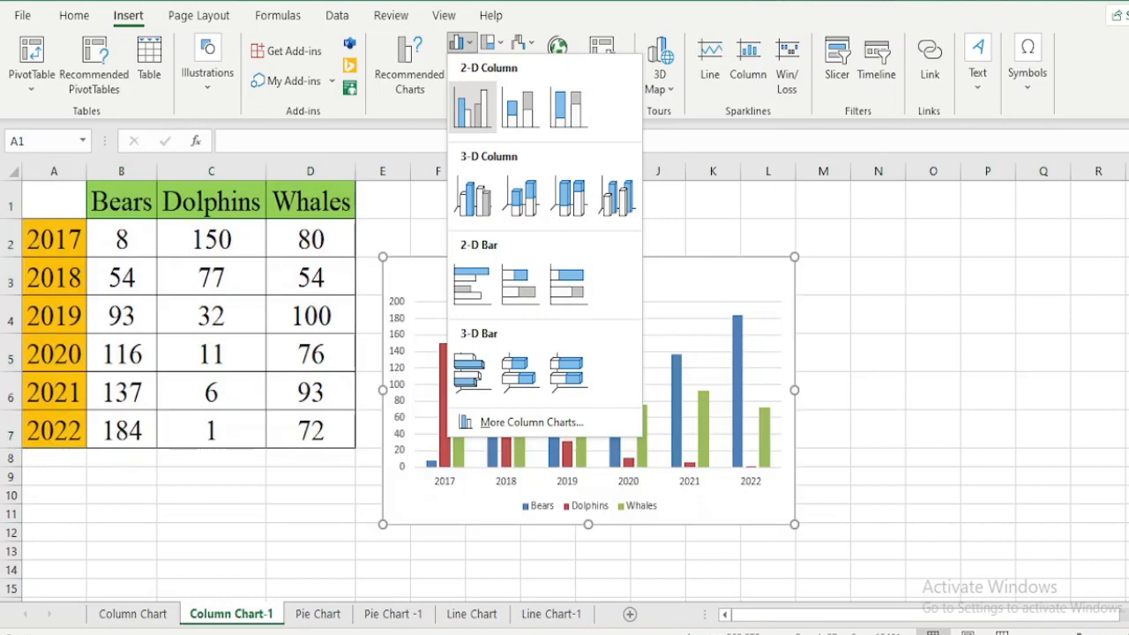
left_click(472, 107)
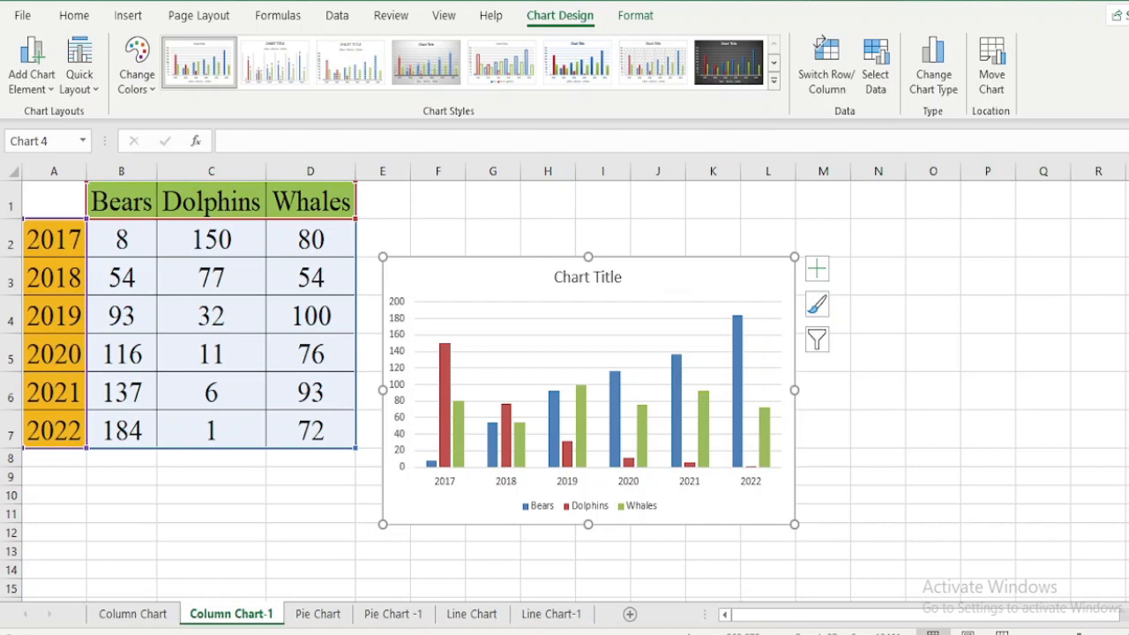
left_click_drag(649, 270, 667, 263)
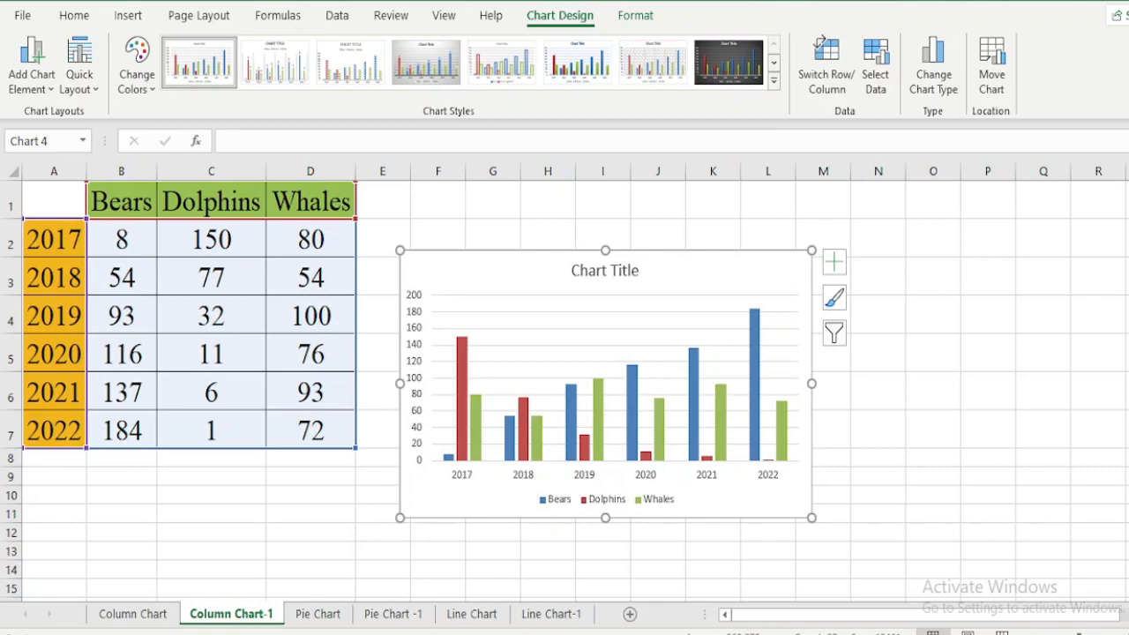
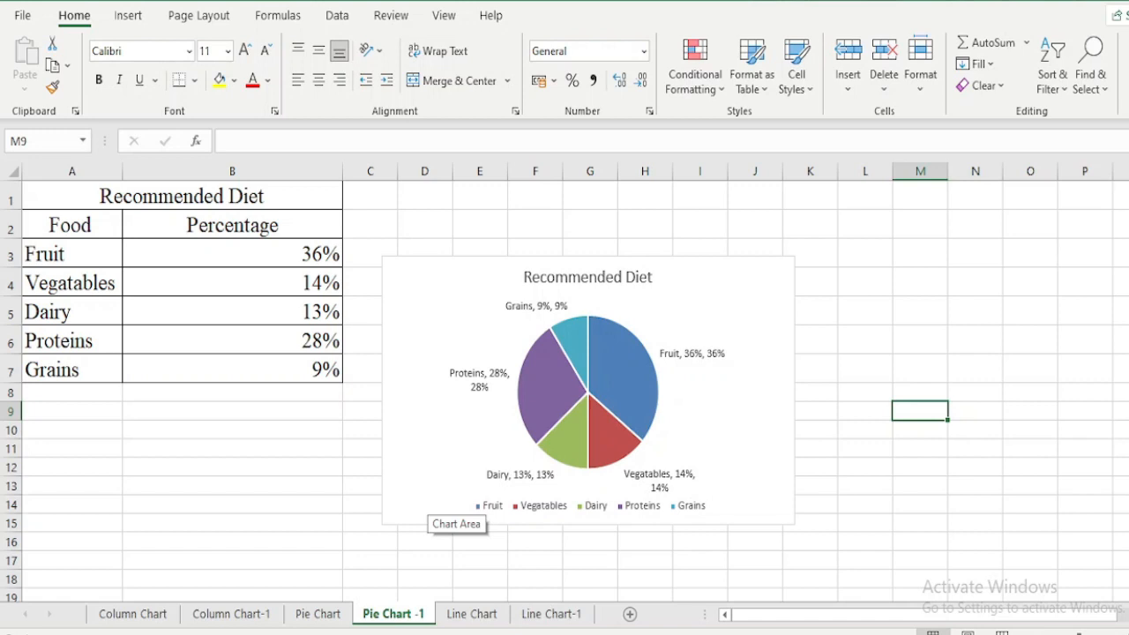
- On the Line Chart sheet, insert a Line with Markers chart of the monthly sales table A1:D7 and move it beside the table
left_click(472, 614)
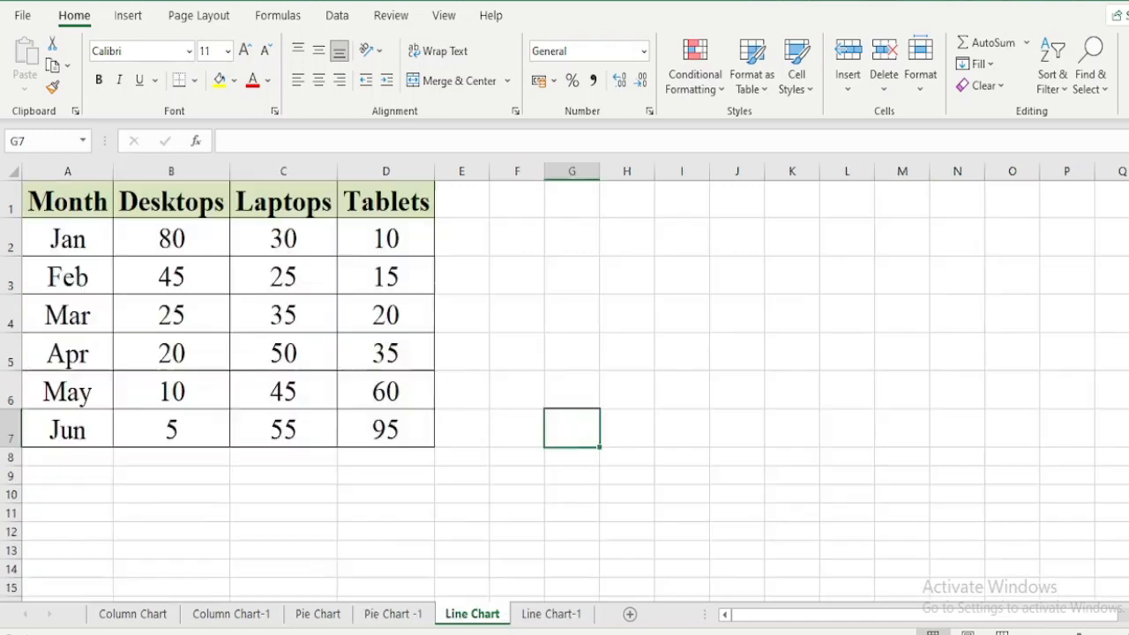
left_click(571, 314)
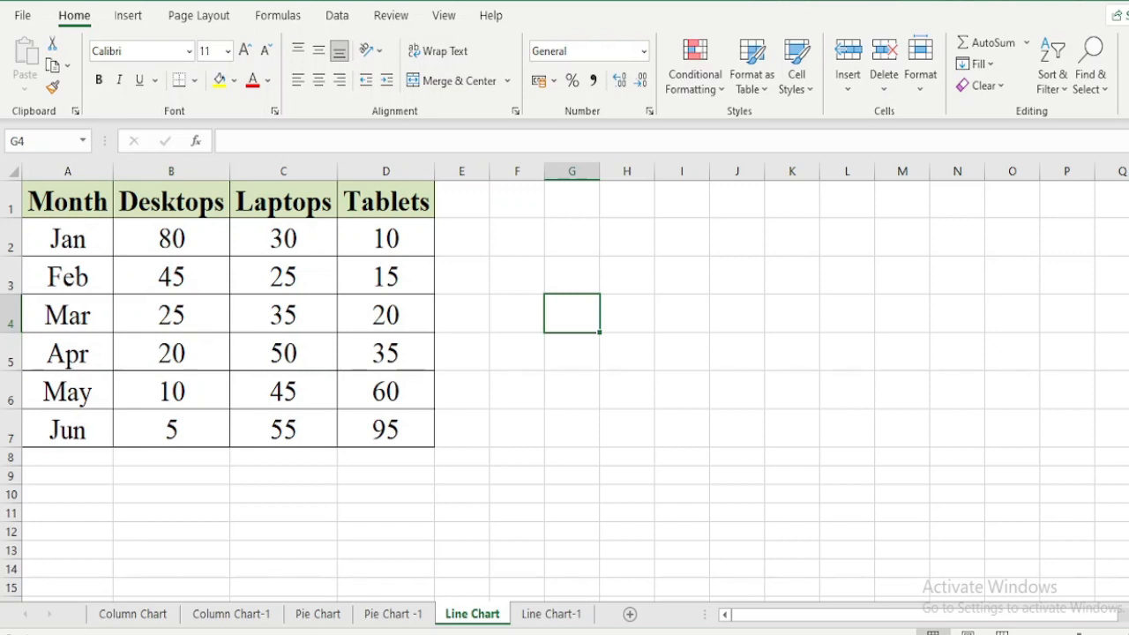
left_click(386, 202)
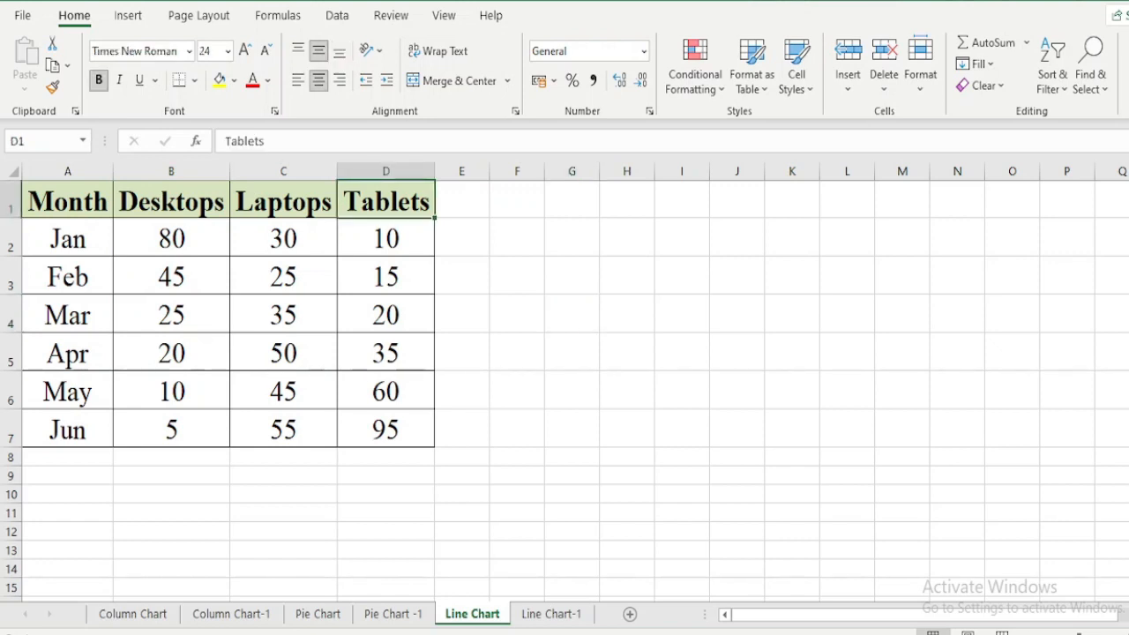
left_click(571, 313)
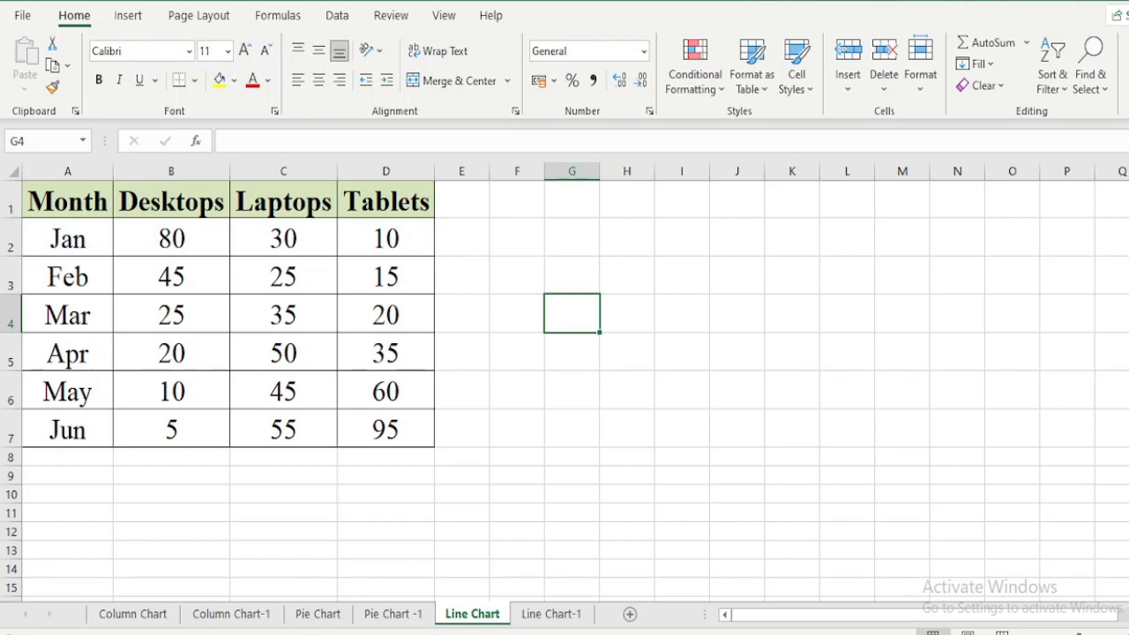
left_click_drag(67, 202, 385, 430)
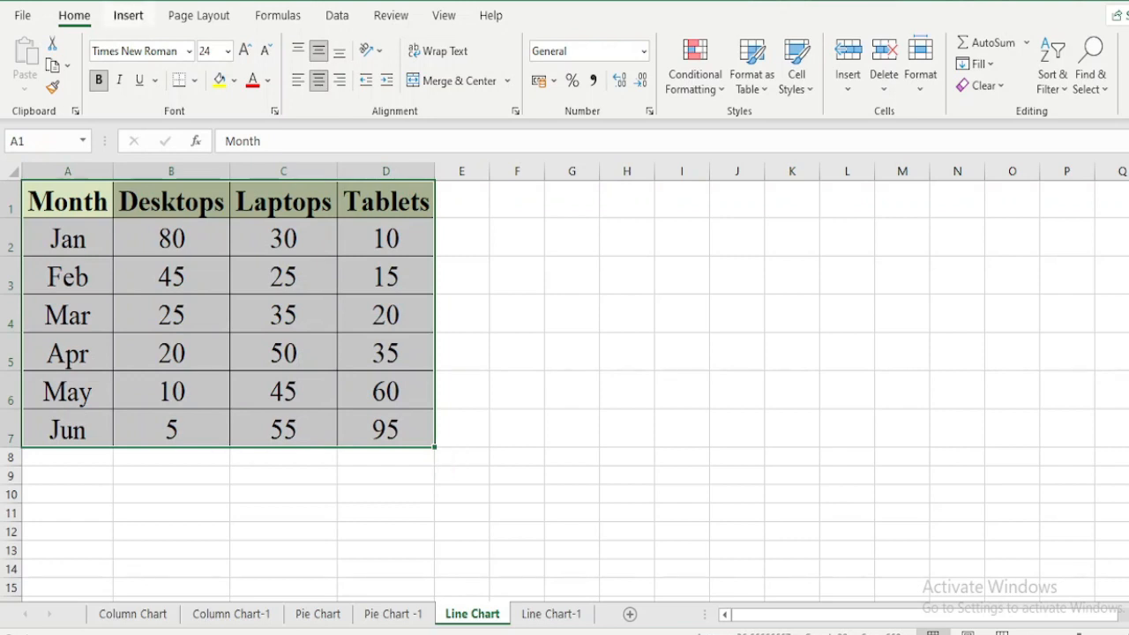
left_click(128, 15)
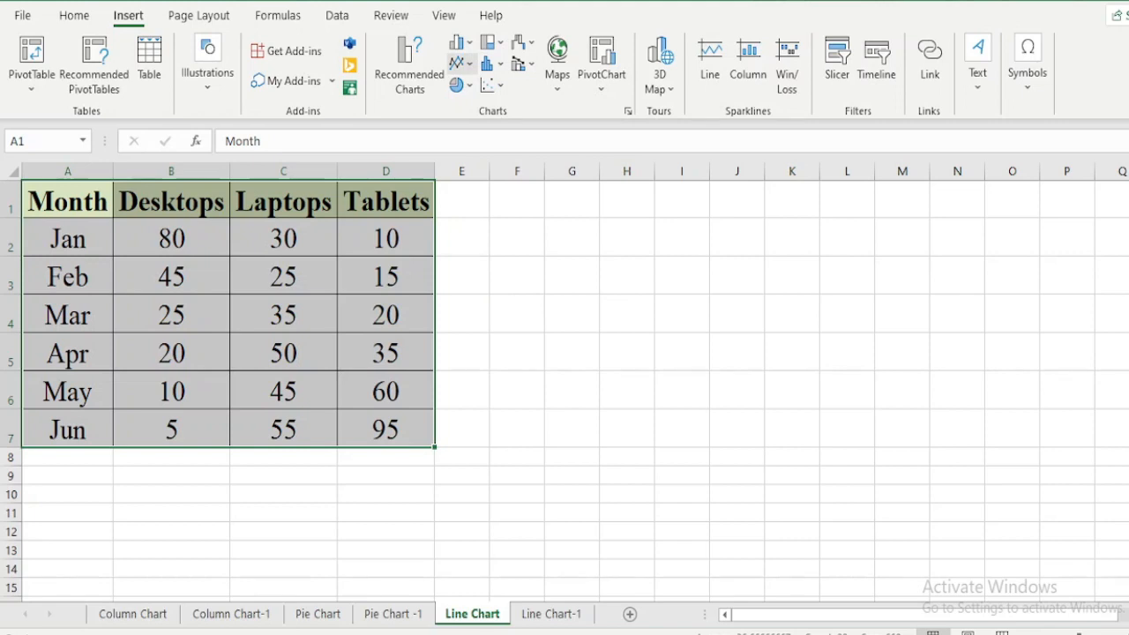
left_click(459, 63)
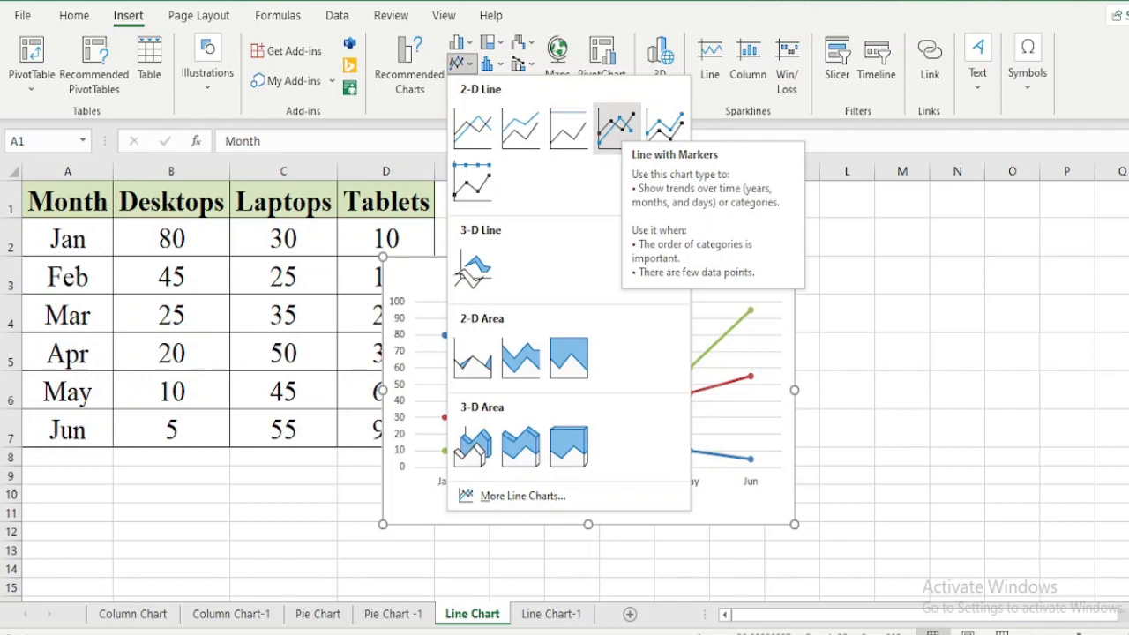
left_click(615, 128)
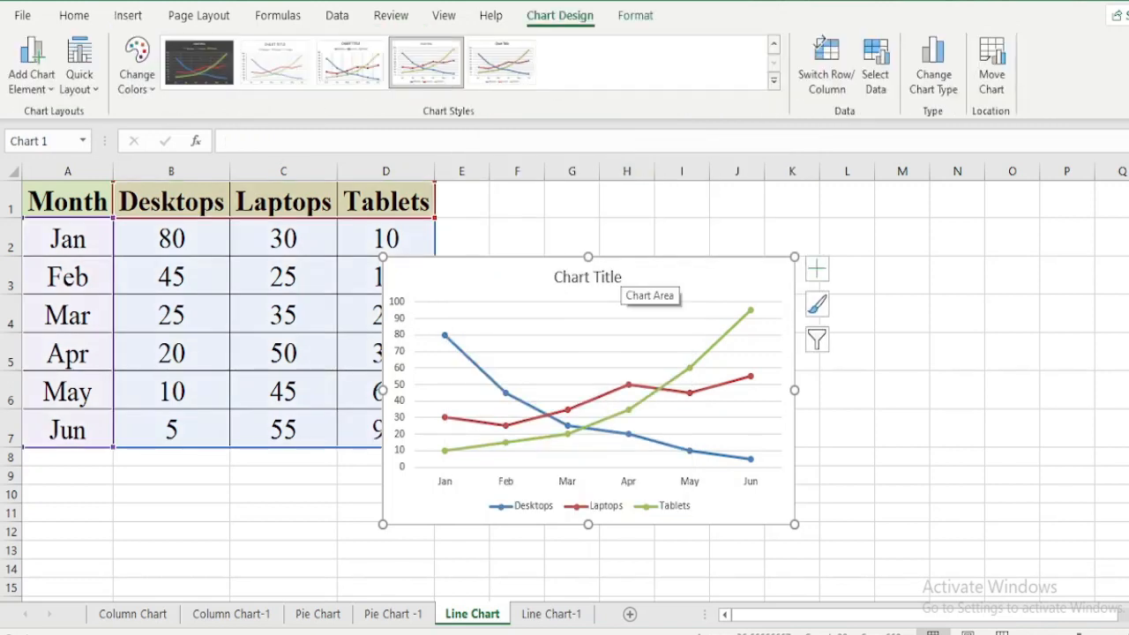
left_click_drag(613, 276, 718, 218)
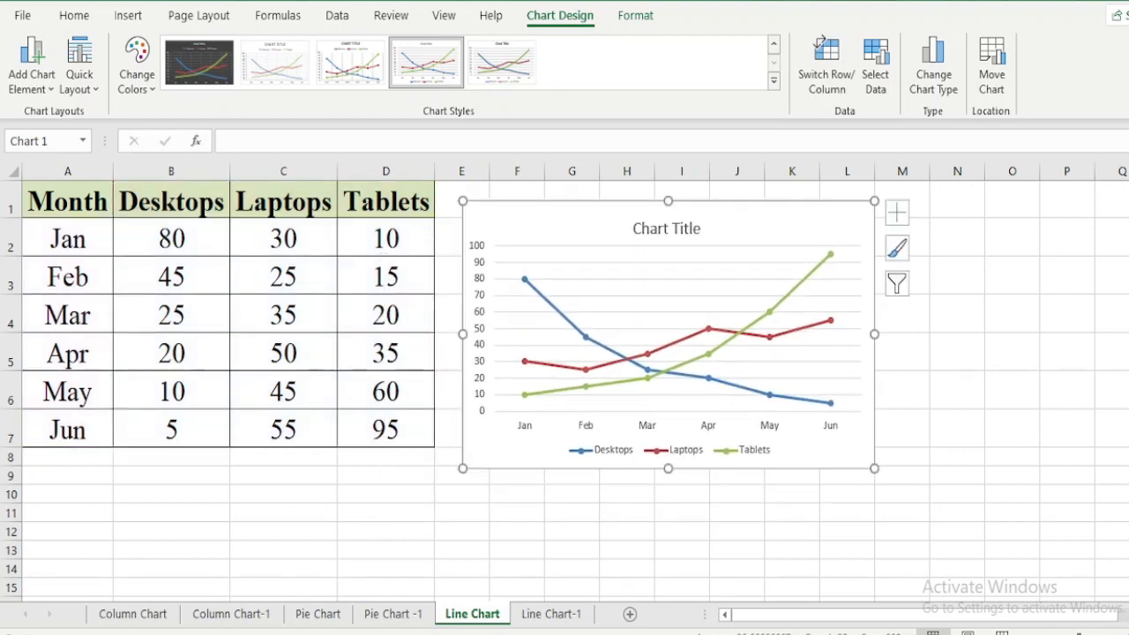
- Set the line chart's title to "Products Sold over the period of time"
left_click(668, 230)
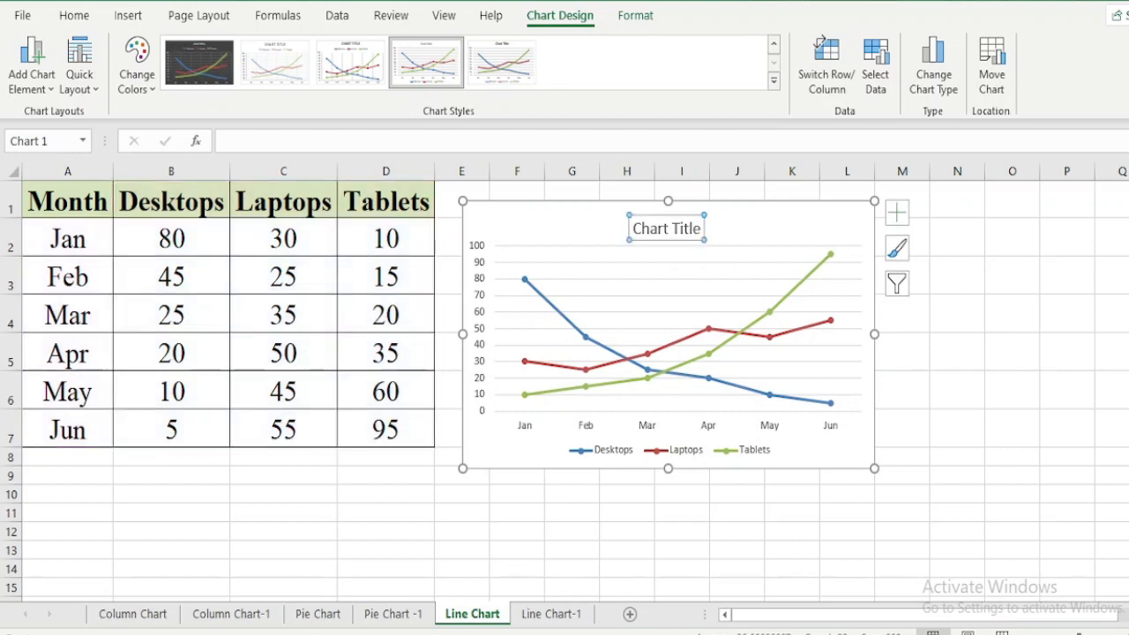
triple_click(668, 229)
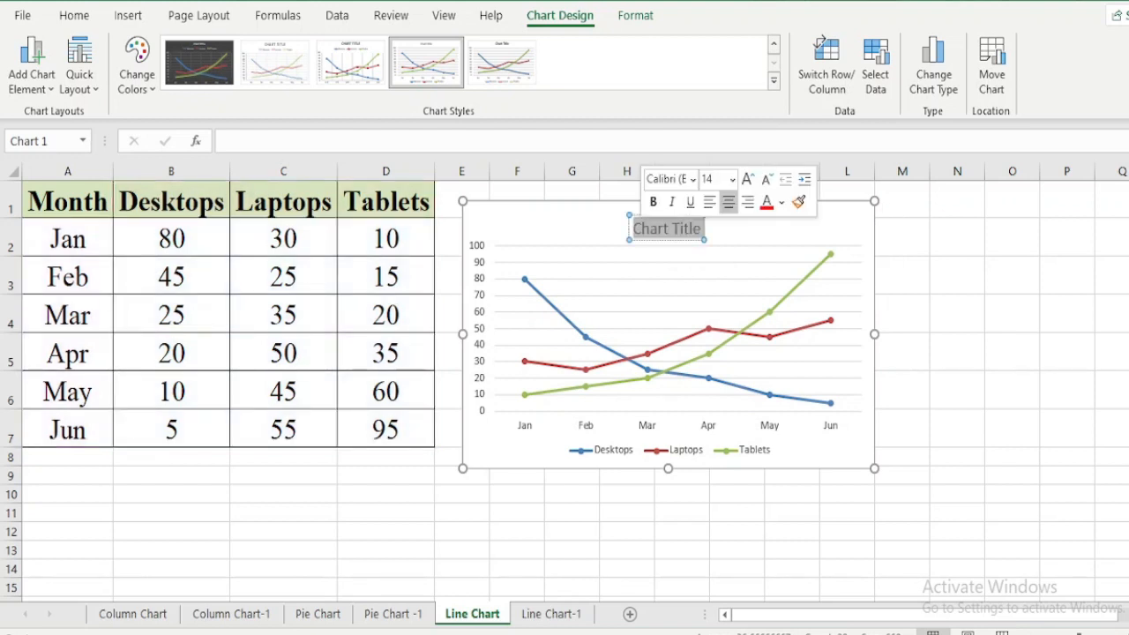
type("Produc")
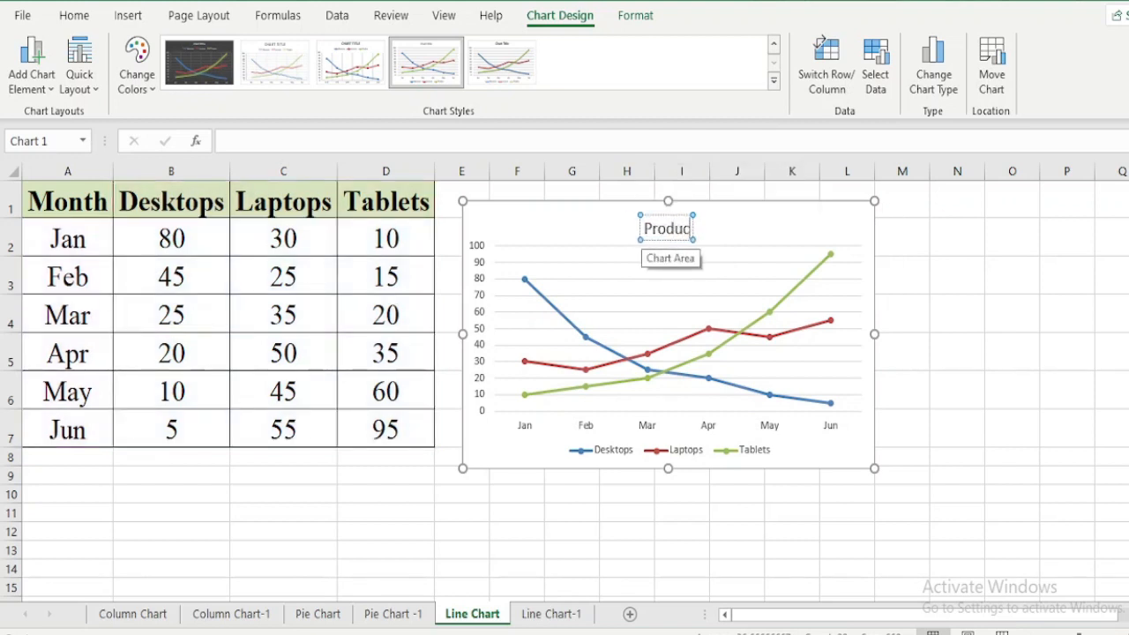
type("t")
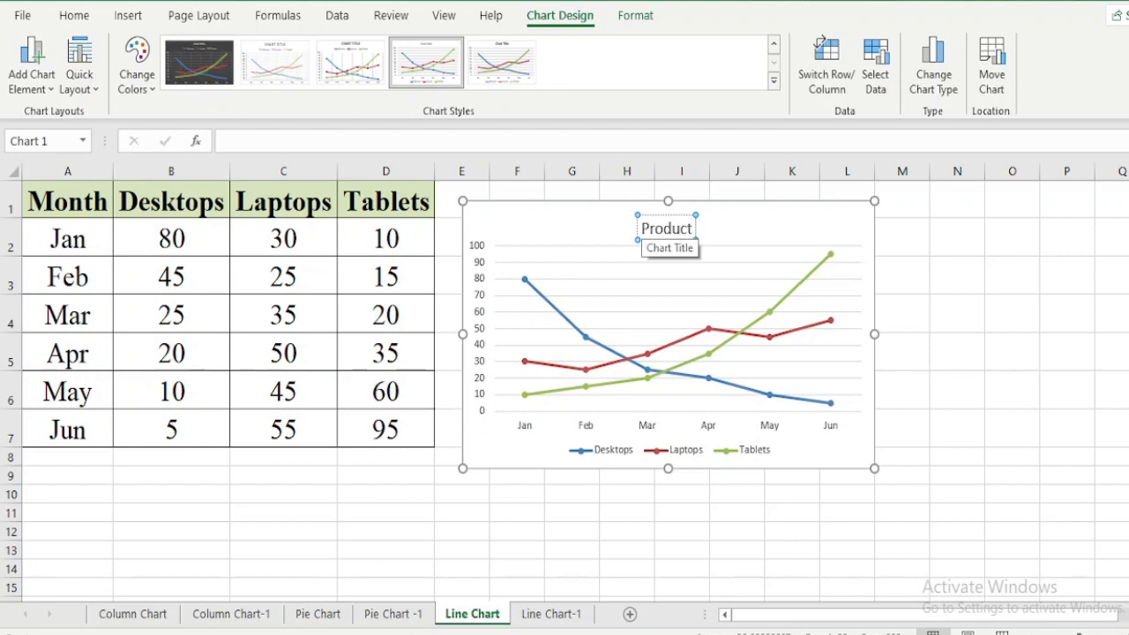
type("s")
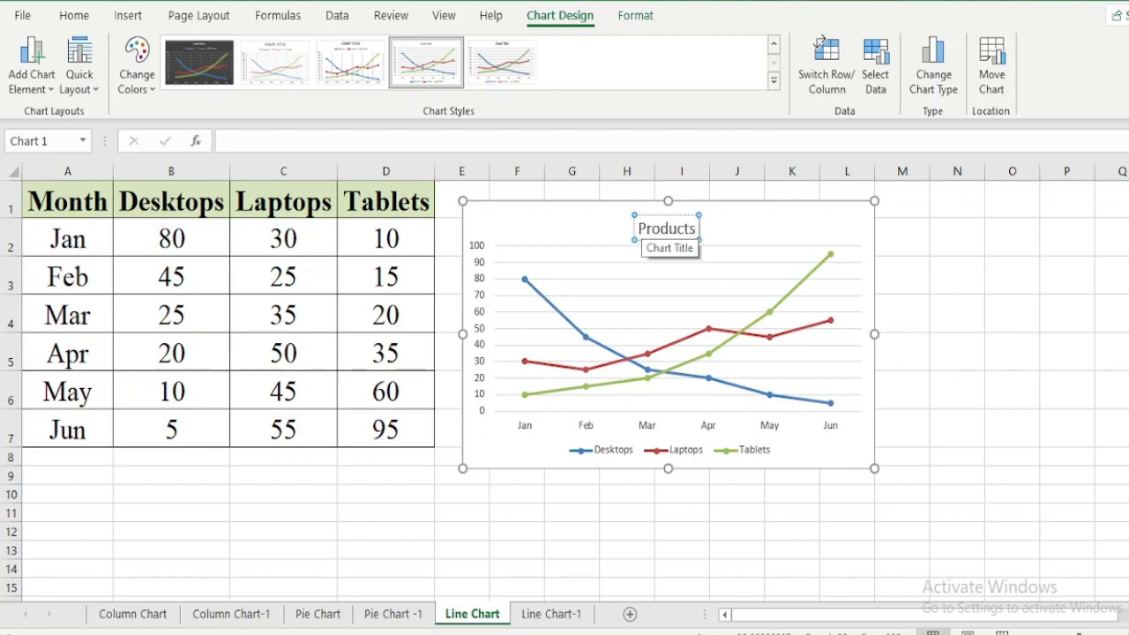
type(" Sold ov")
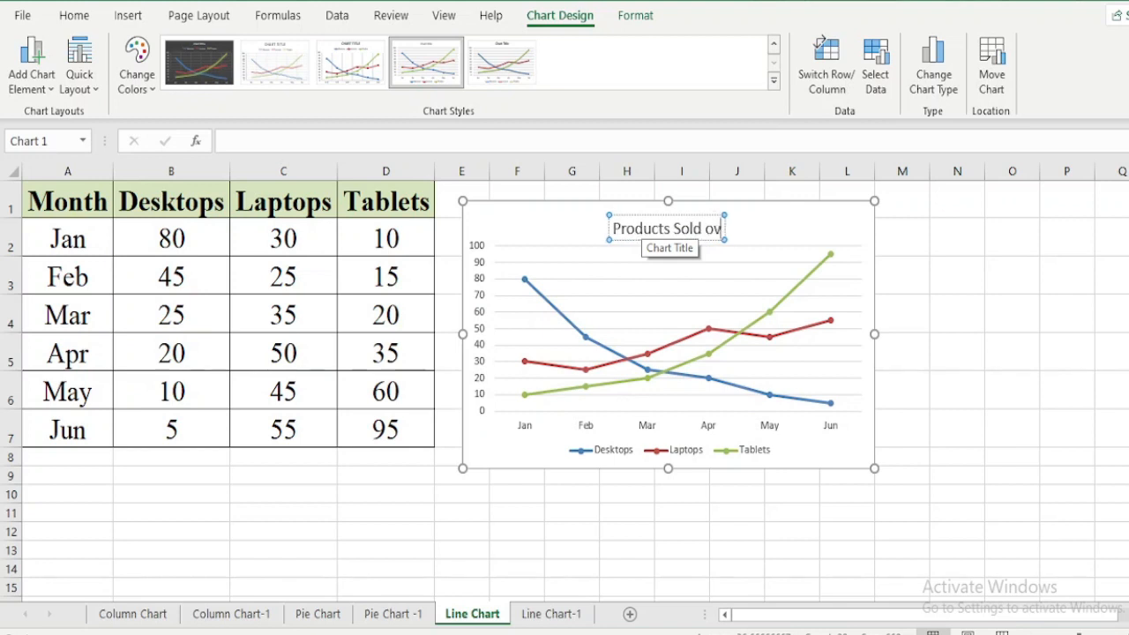
type("er the")
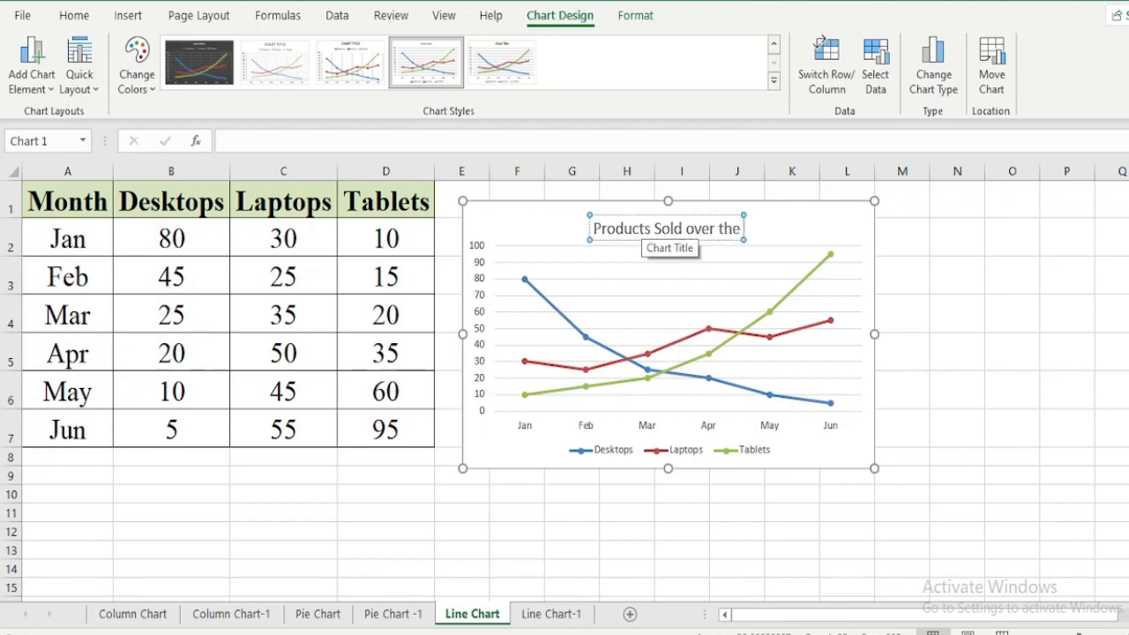
type(" period")
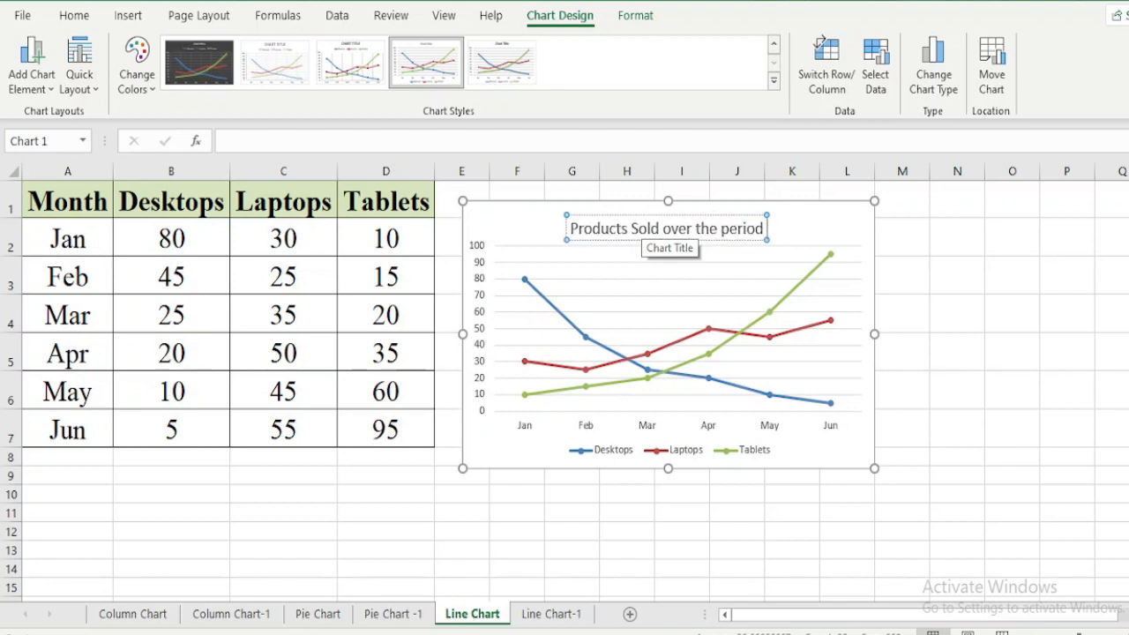
type(" of")
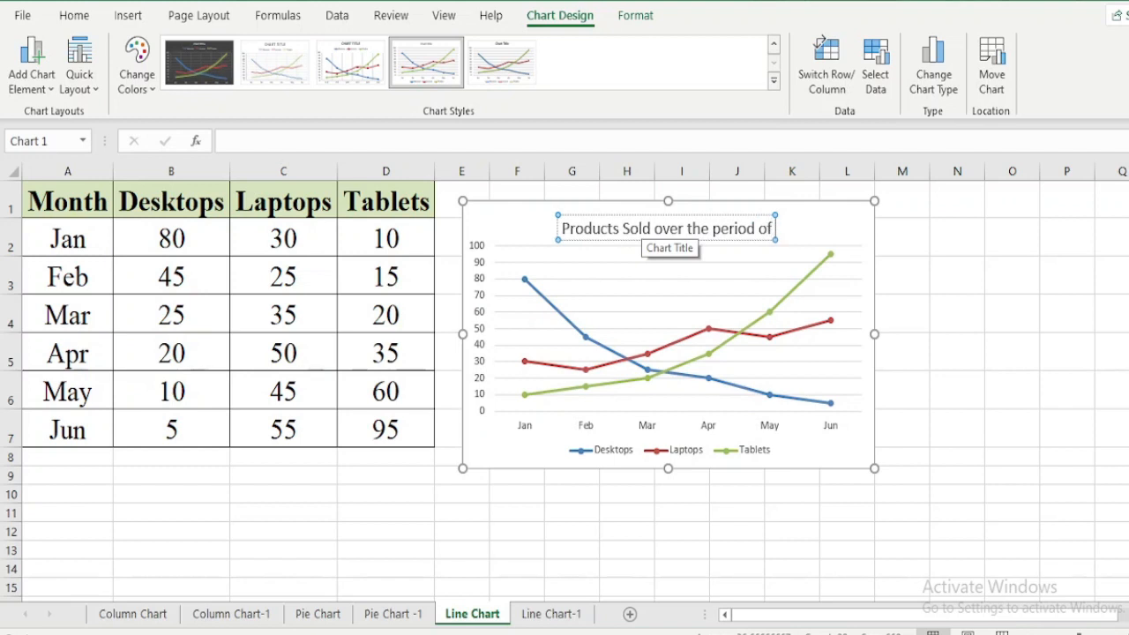
type(" time")
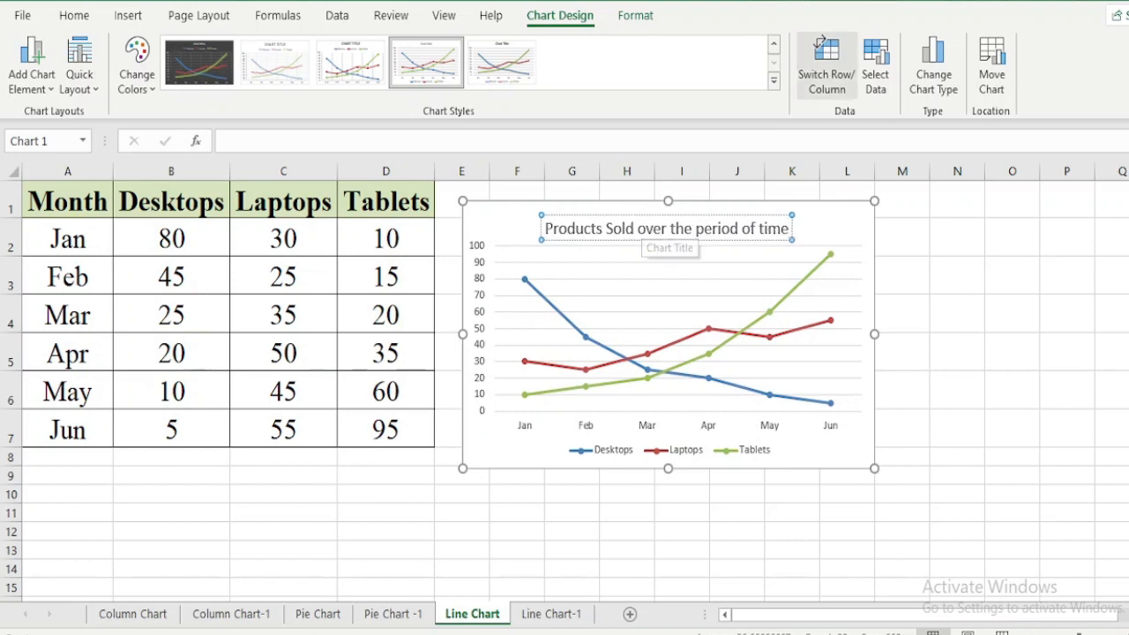
- Move the line chart's title back from the chart's edge so it sits roughly centred above the plot
left_click(957, 389)
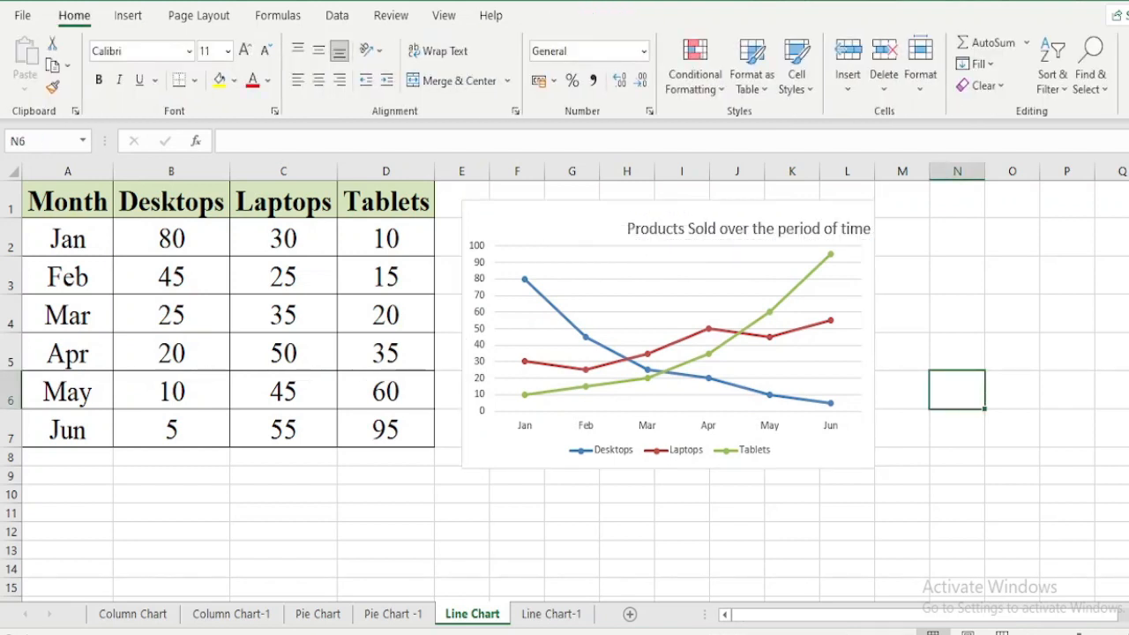
left_click(749, 353)
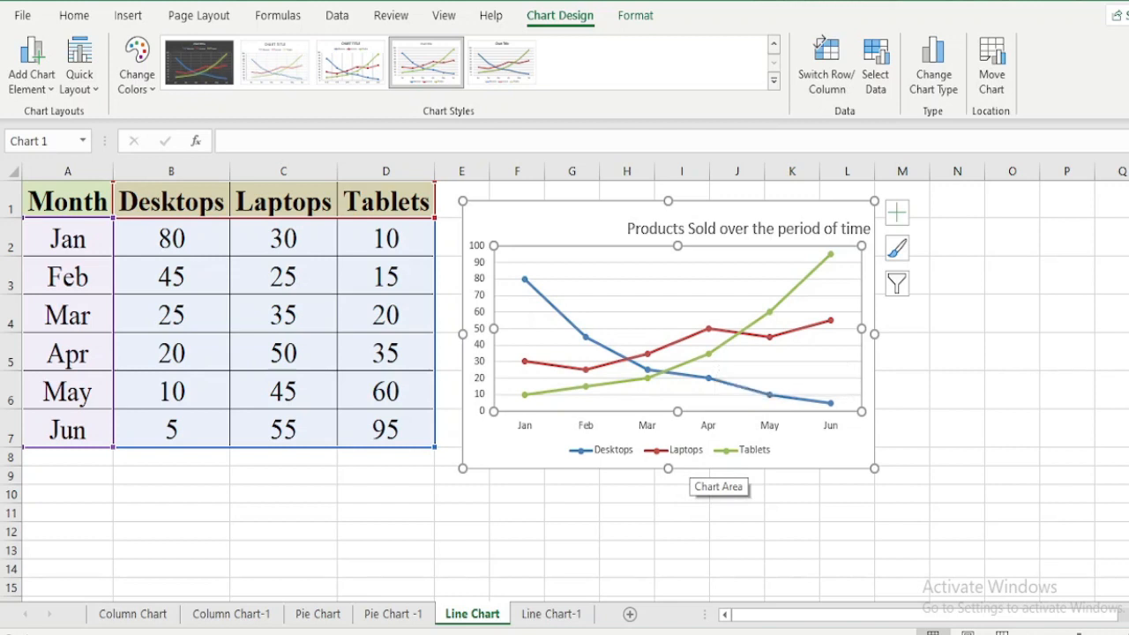
mouse_move(674, 343)
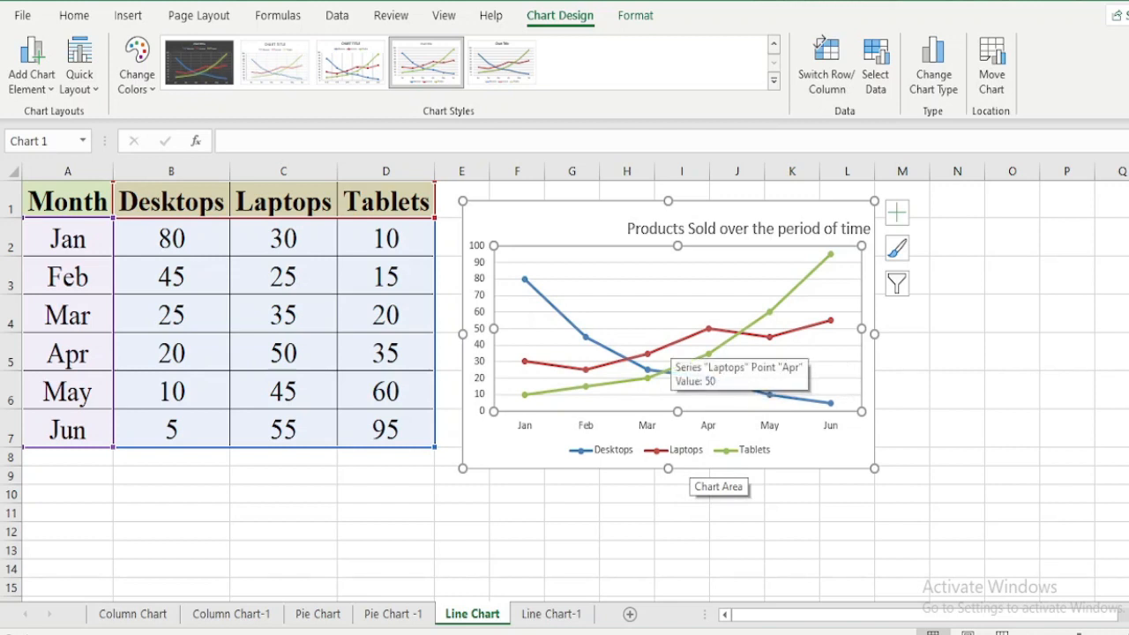
left_click(957, 390)
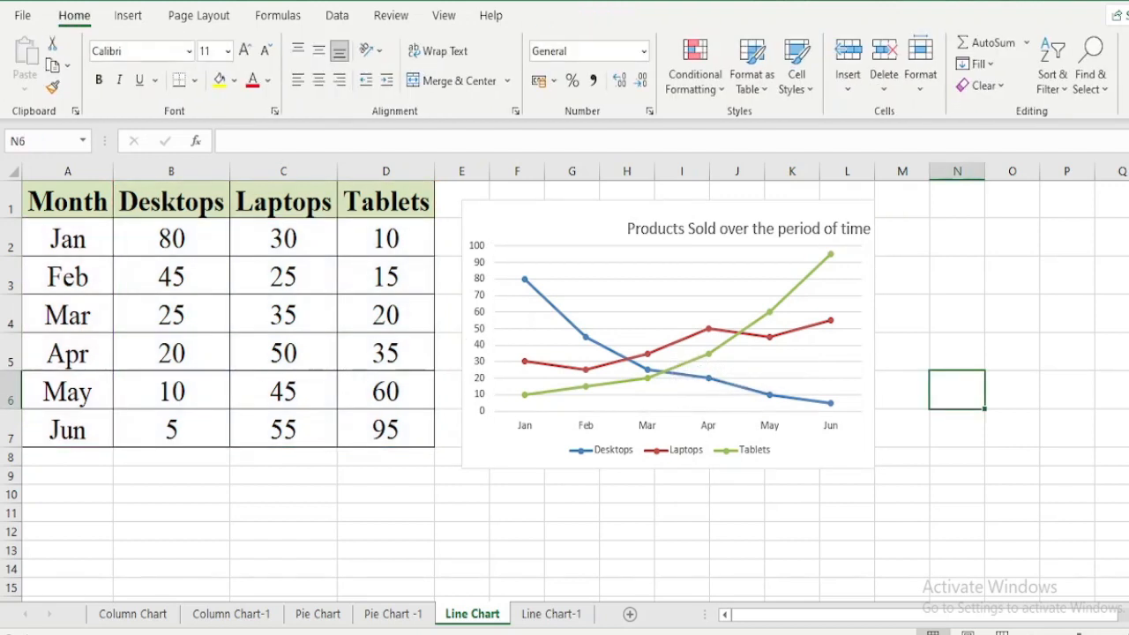
mouse_move(537, 363)
left_click(701, 229)
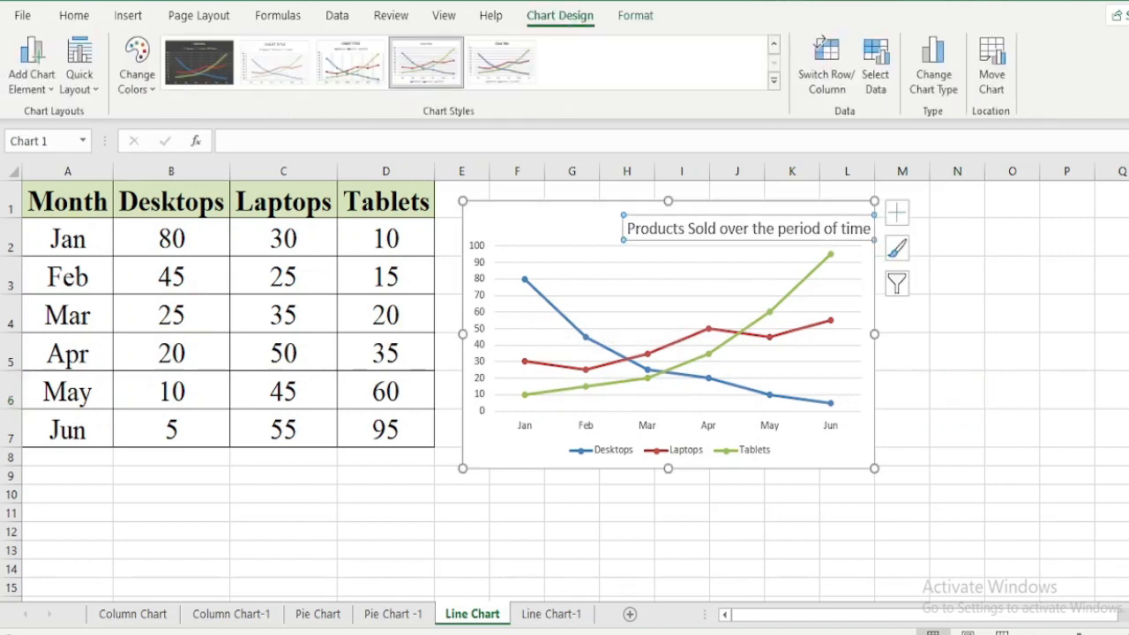
left_click_drag(701, 229, 602, 229)
left_click(957, 314)
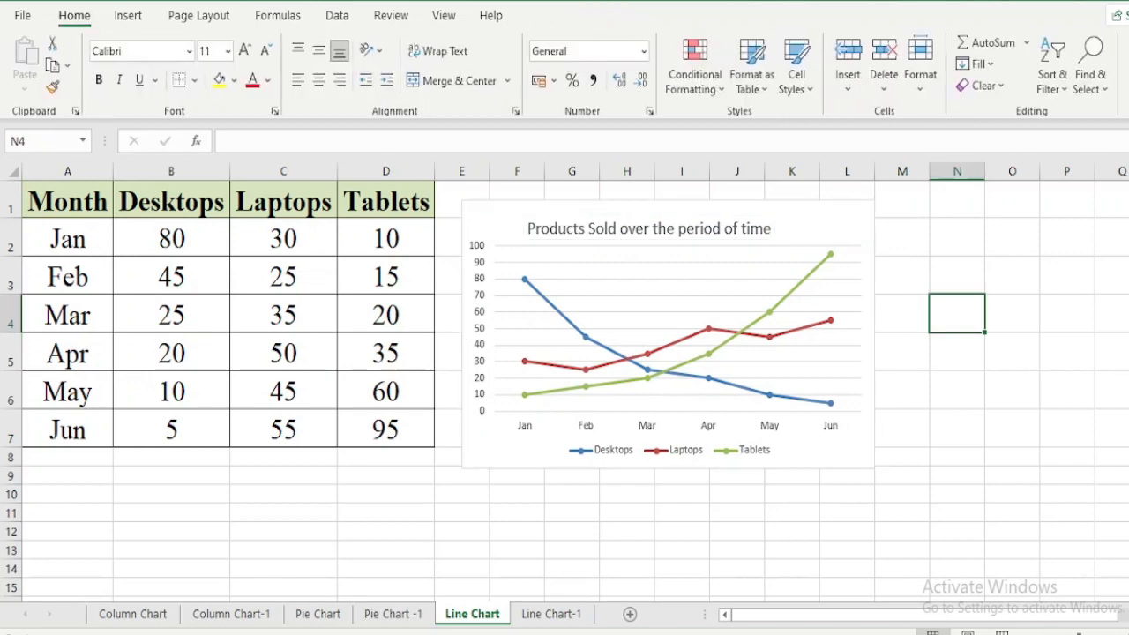
- Try showing the data table under the line chart, and remove it again
left_click(723, 287)
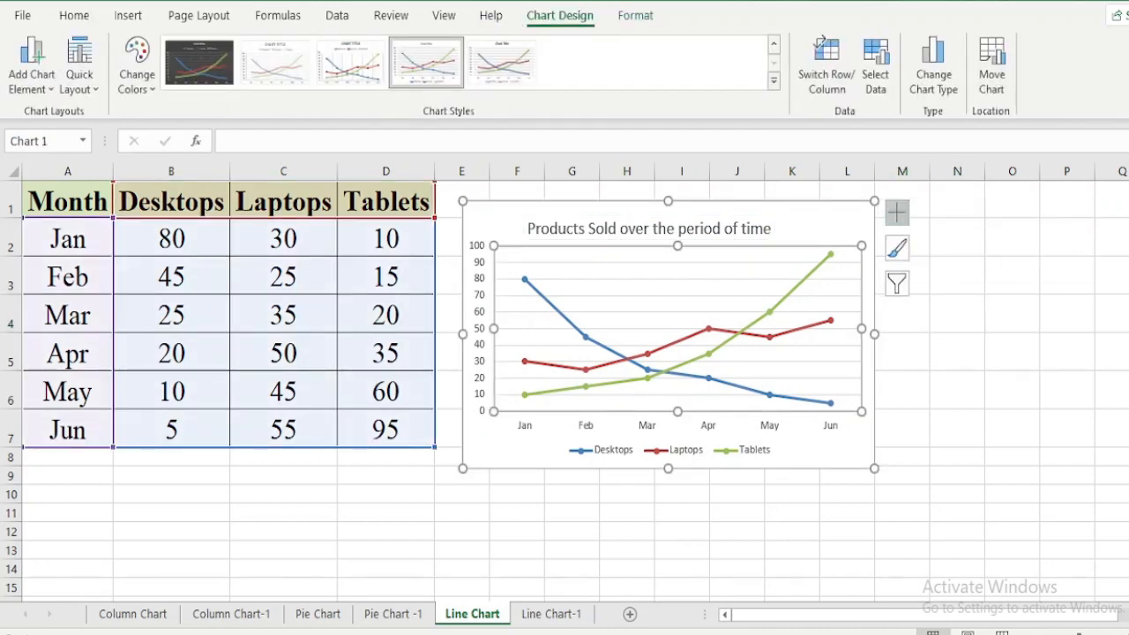
left_click(897, 211)
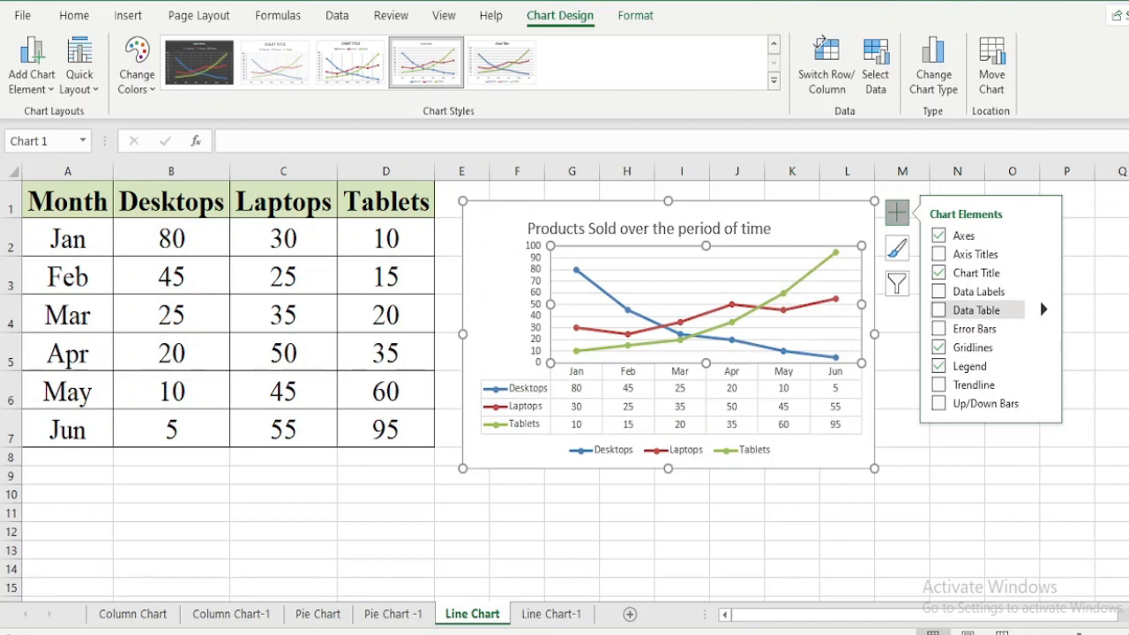
left_click(939, 309)
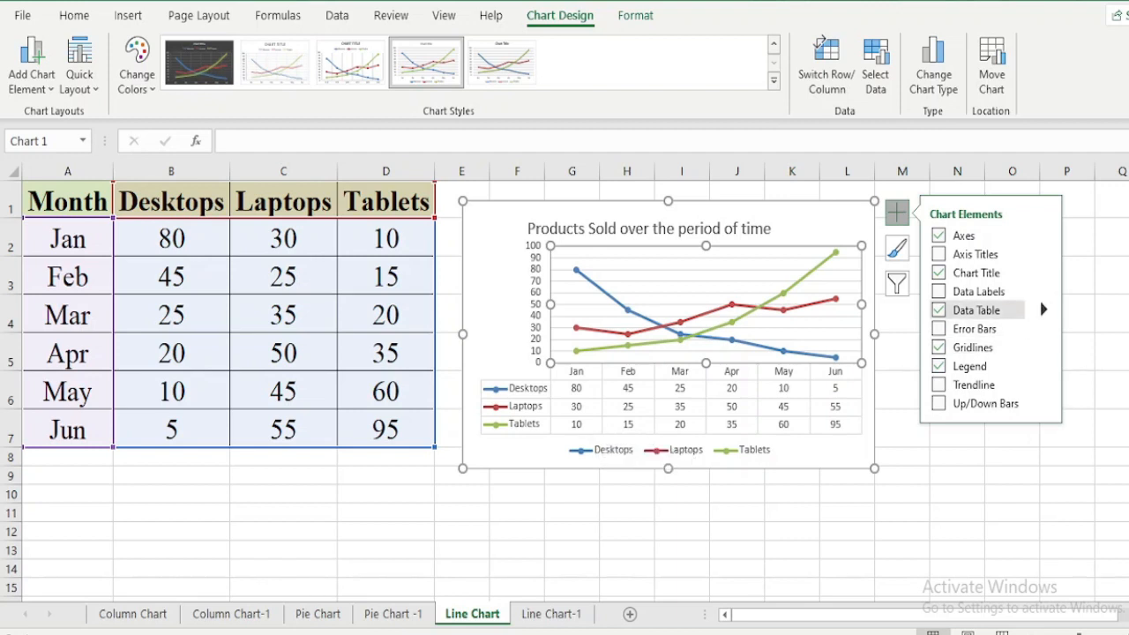
left_click(938, 309)
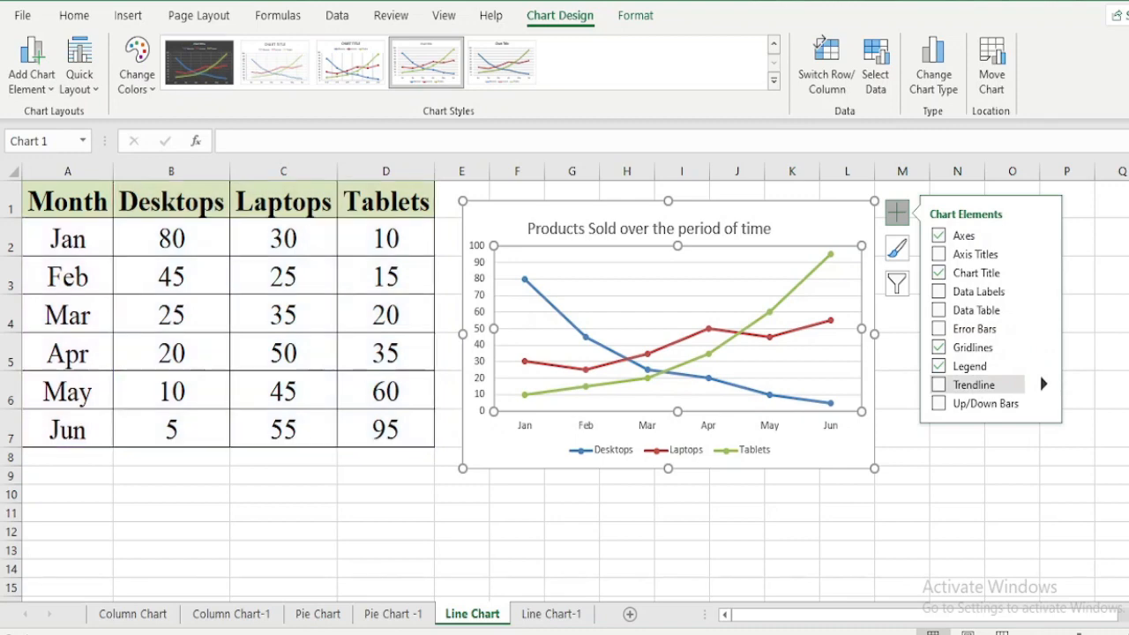
left_click(902, 390)
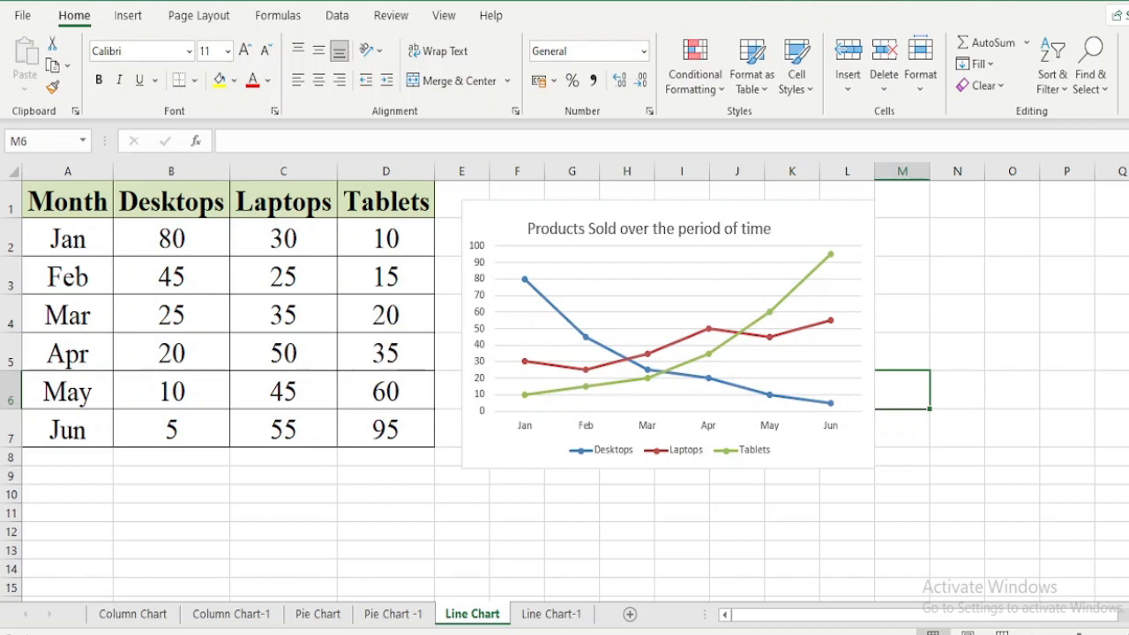
- Try the dark Style 9 on the line chart, and return it to the previous light style
left_click(677, 287)
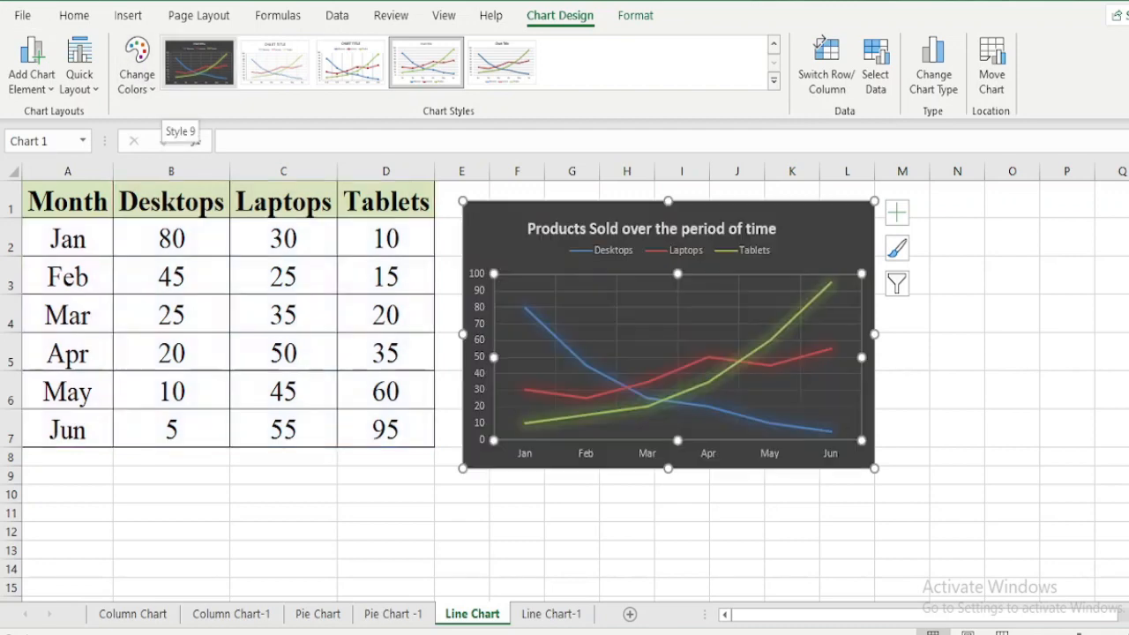
left_click(199, 61)
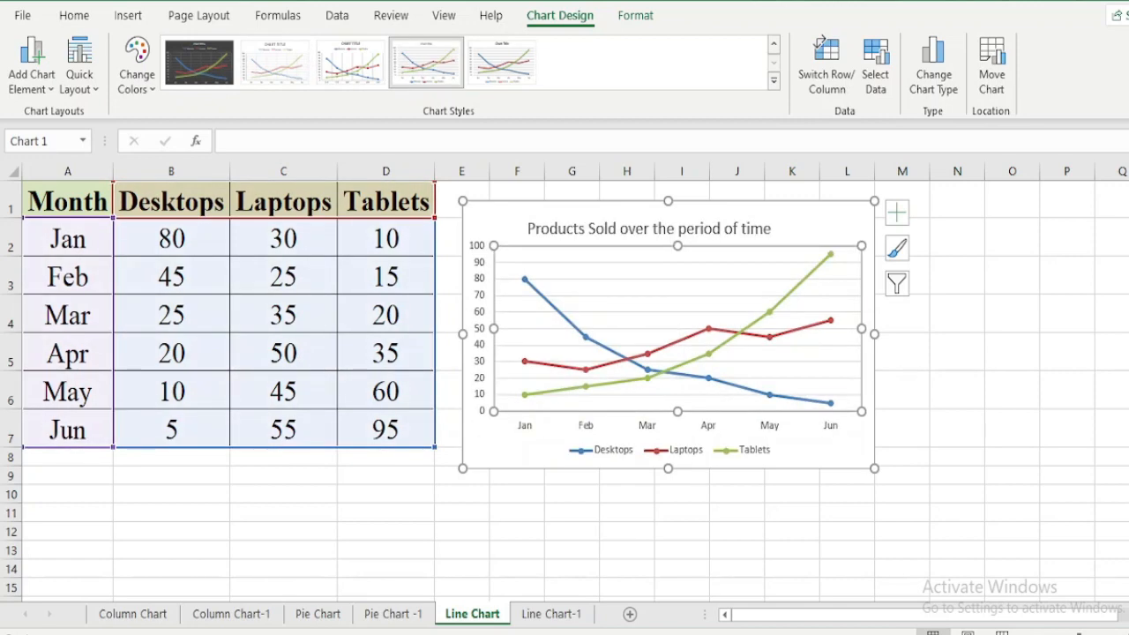
left_click(426, 62)
left_click(1011, 351)
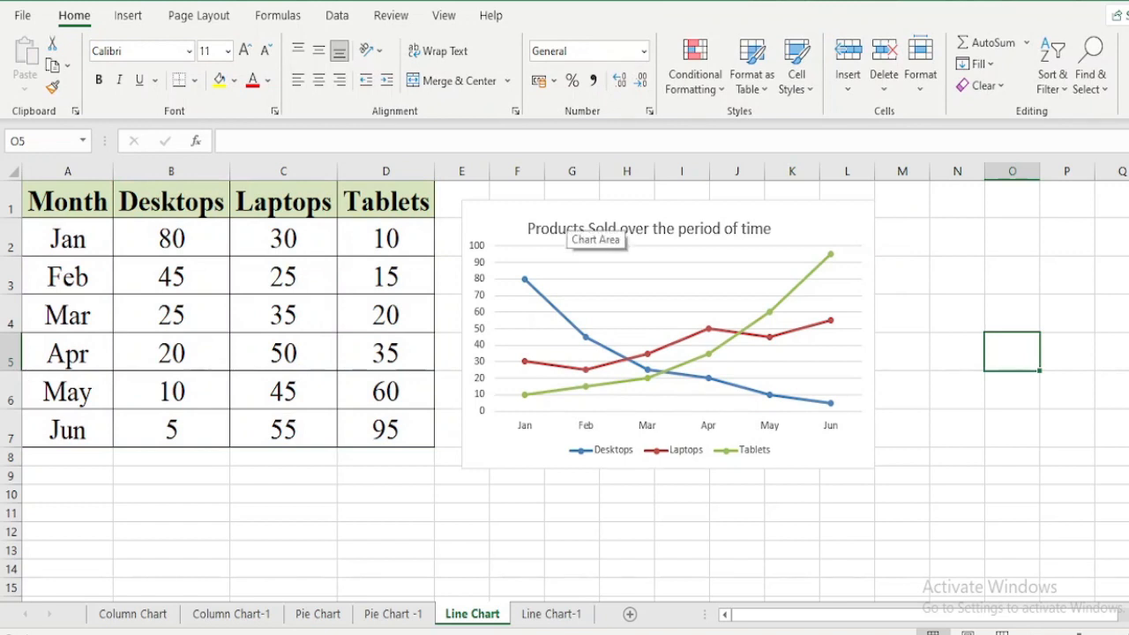
- Delete the titled line chart, insert a new Line with Markers chart of A1:D7, and move it beside the table
left_click(578, 225)
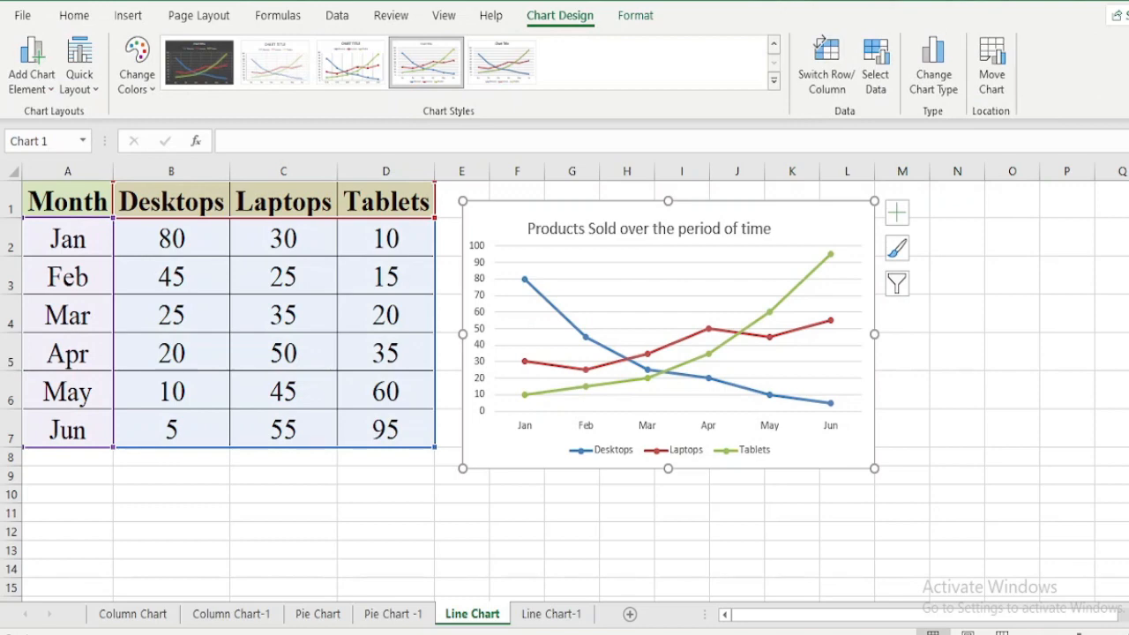
key("Delete")
left_click_drag(67, 201, 388, 429)
left_click(128, 15)
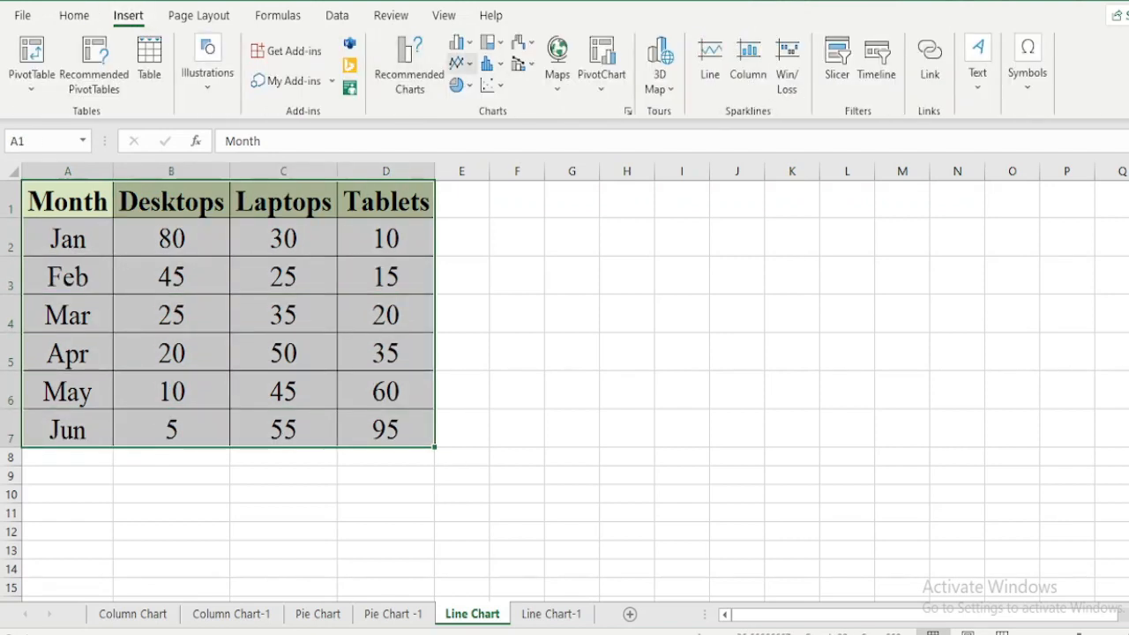
left_click(458, 63)
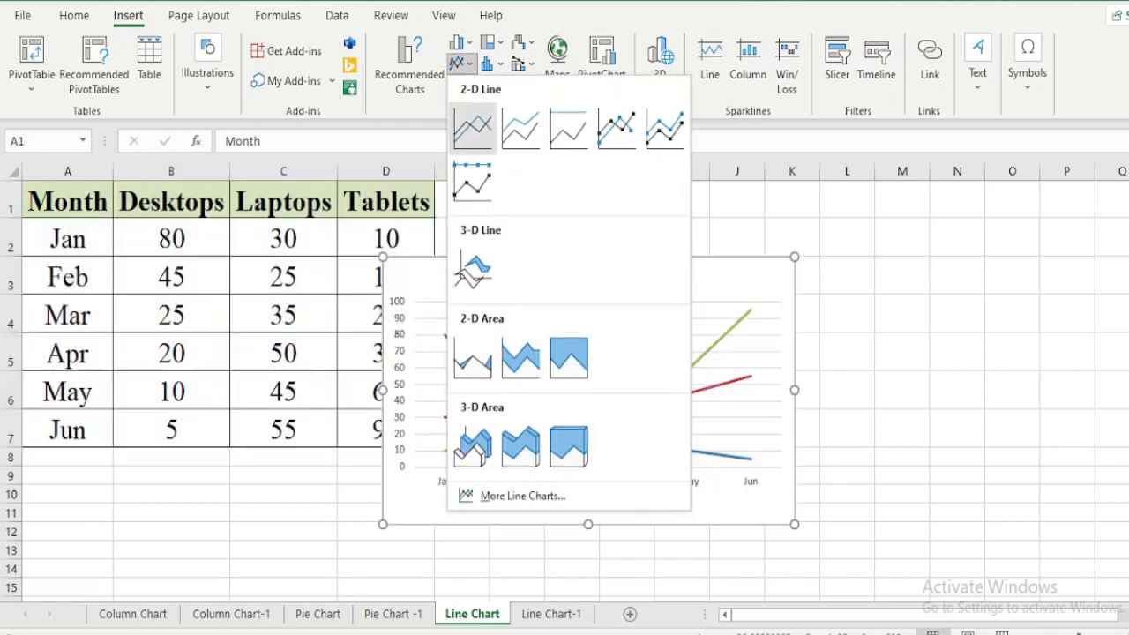
left_click(615, 128)
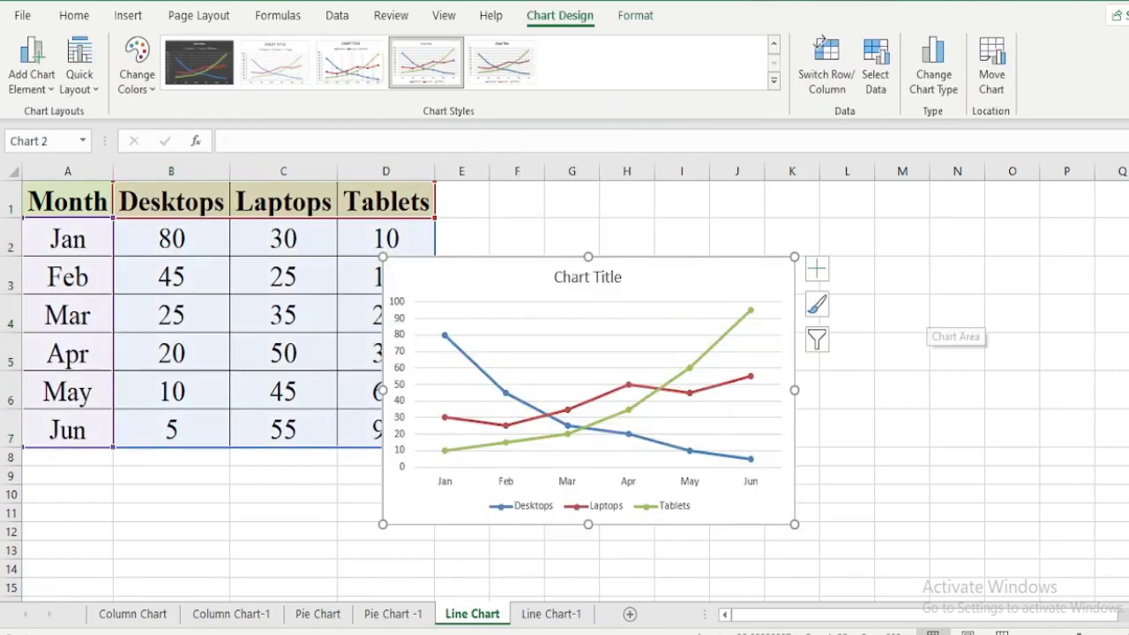
left_click_drag(494, 277, 591, 253)
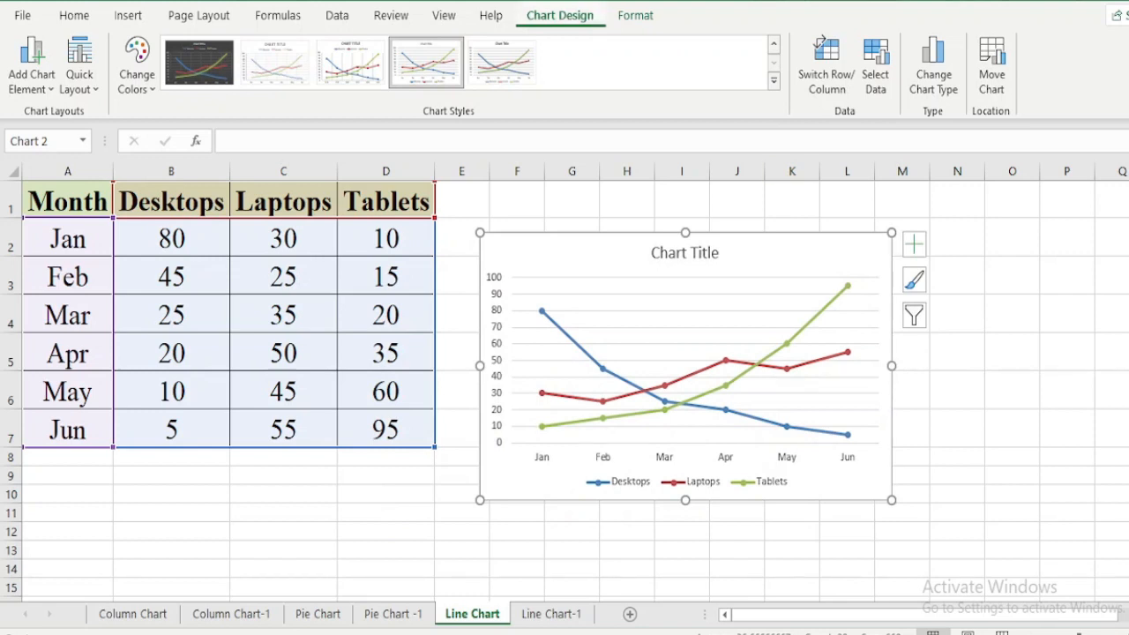
left_click(1012, 313)
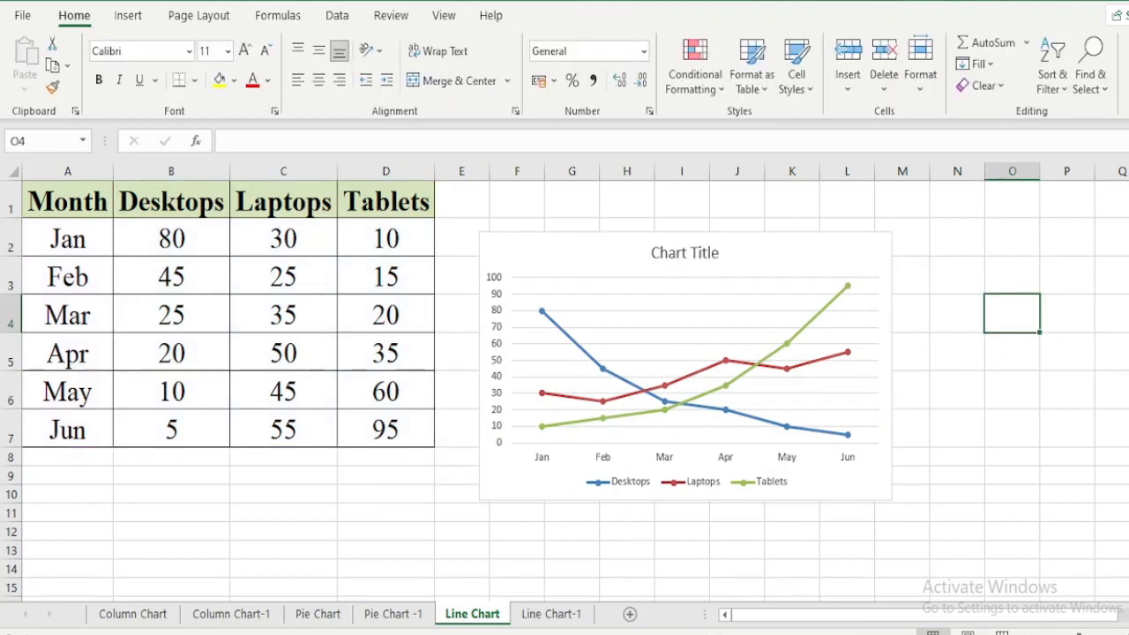
- On the Line Chart-1 sheet, insert a Line with Markers chart of the animal table A1:D7
left_click(551, 614)
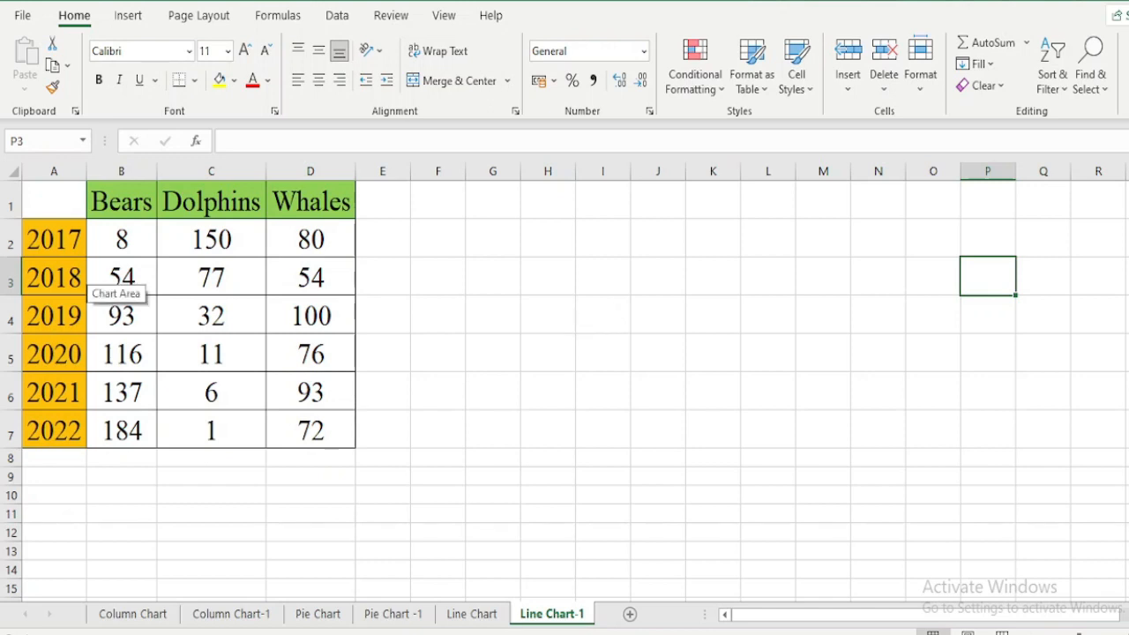
left_click_drag(53, 201, 311, 429)
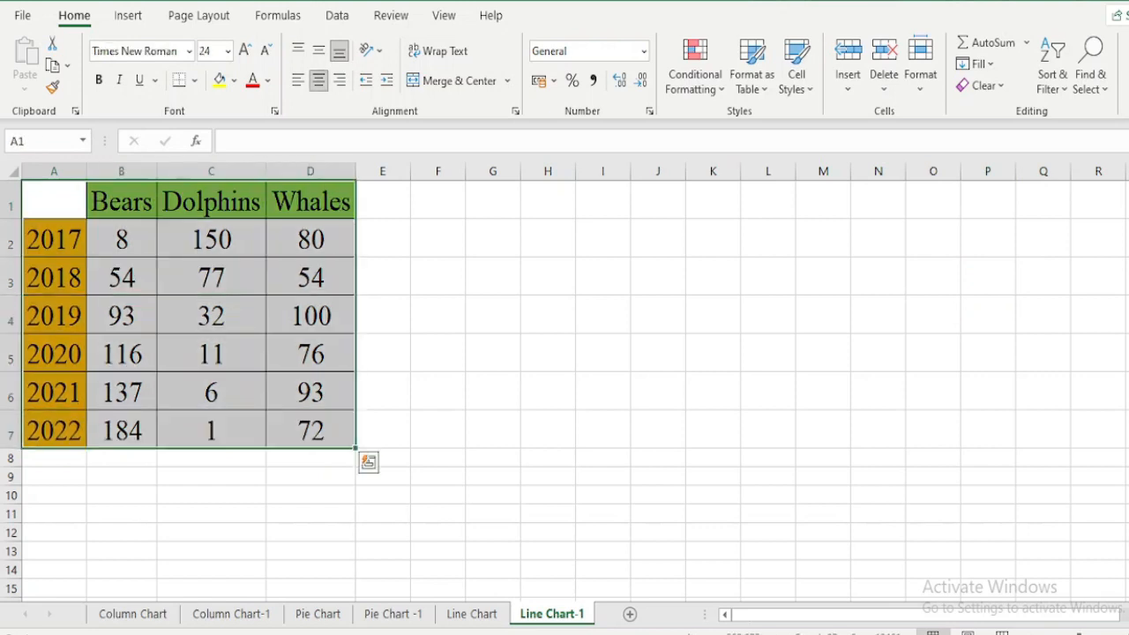
left_click(128, 15)
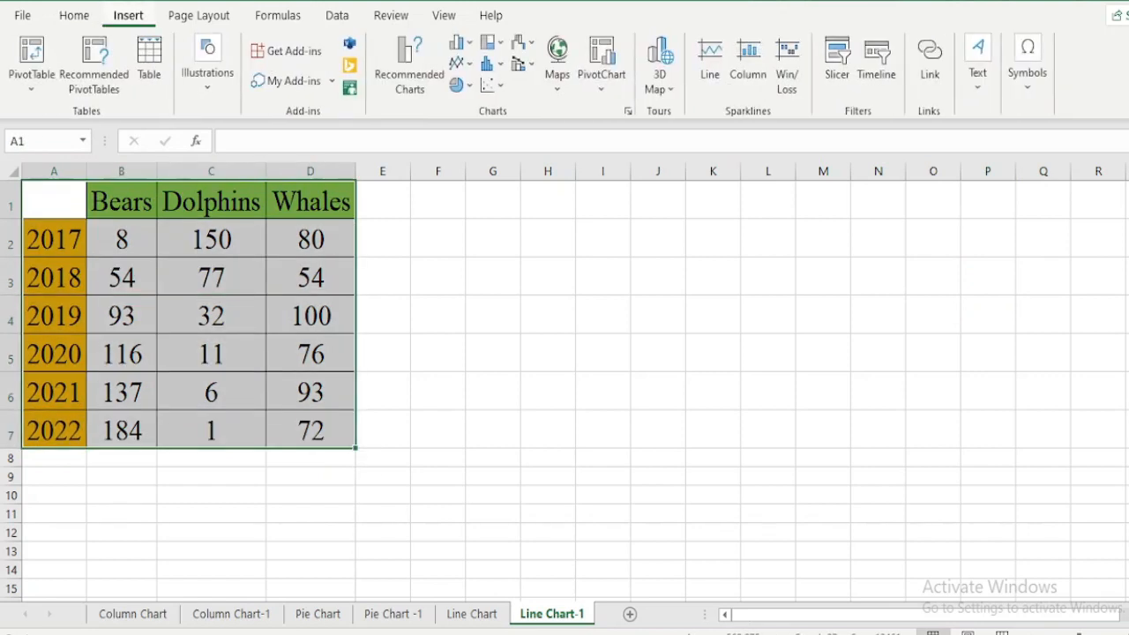
left_click(457, 64)
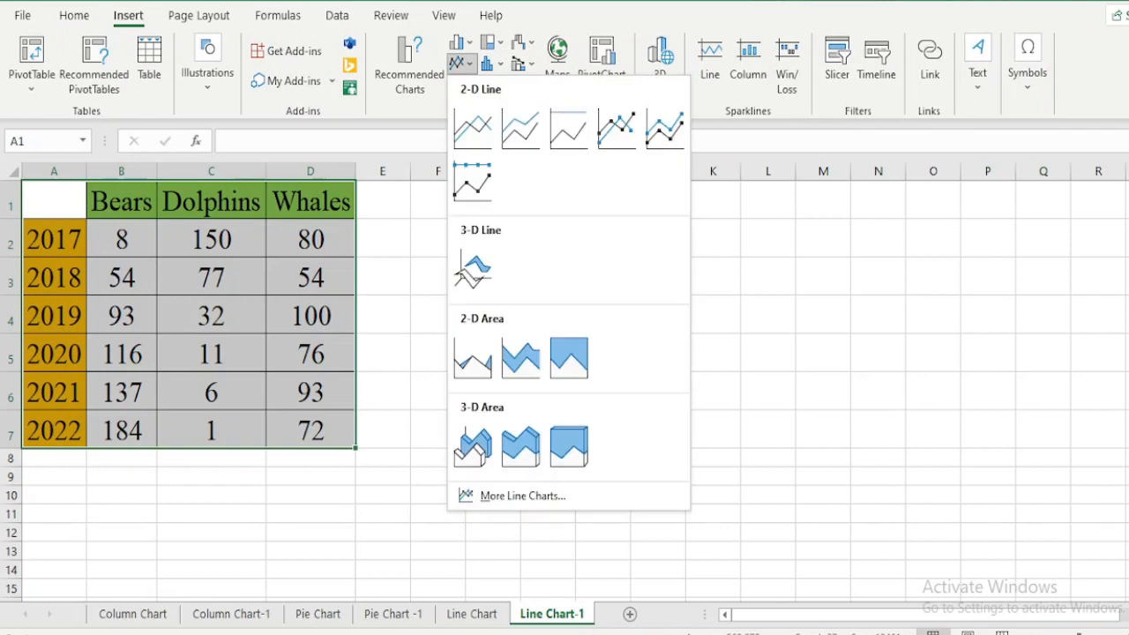
left_click(616, 128)
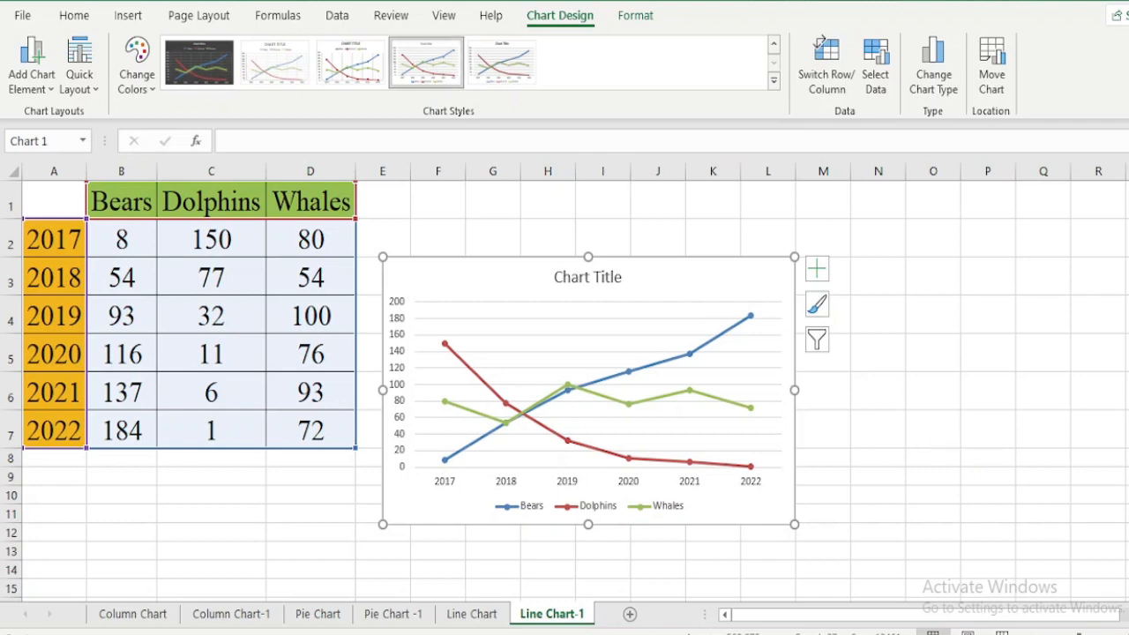
- Set the animal line chart's title to "Wild Life Population"
left_click(588, 277)
triple_click(587, 277)
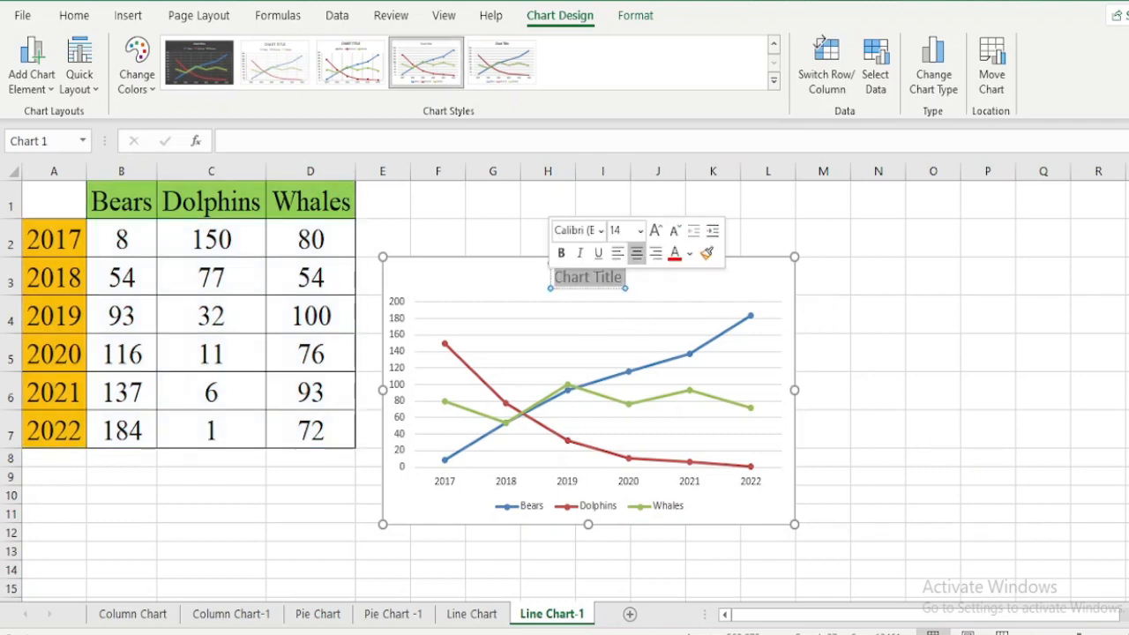
type("Wild")
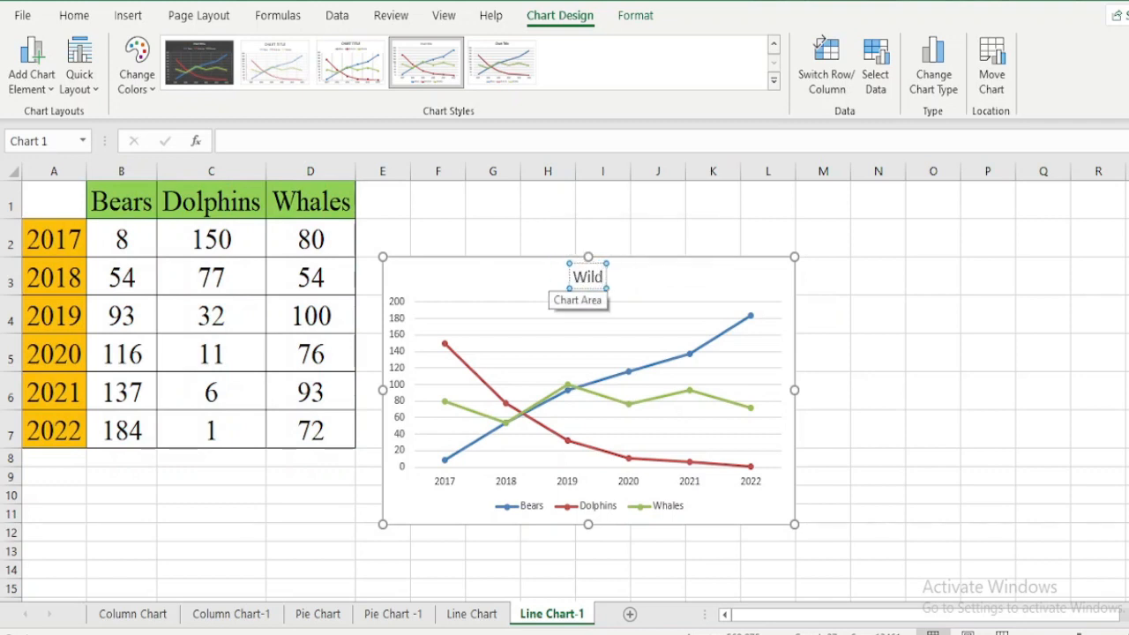
type(" Life Po")
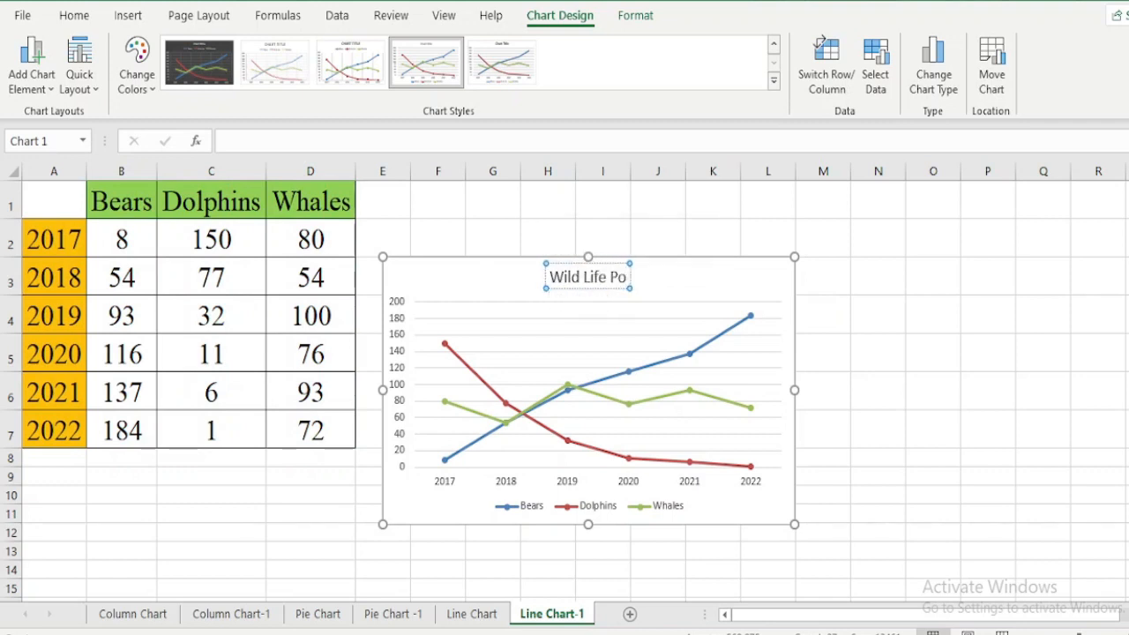
type("pulation")
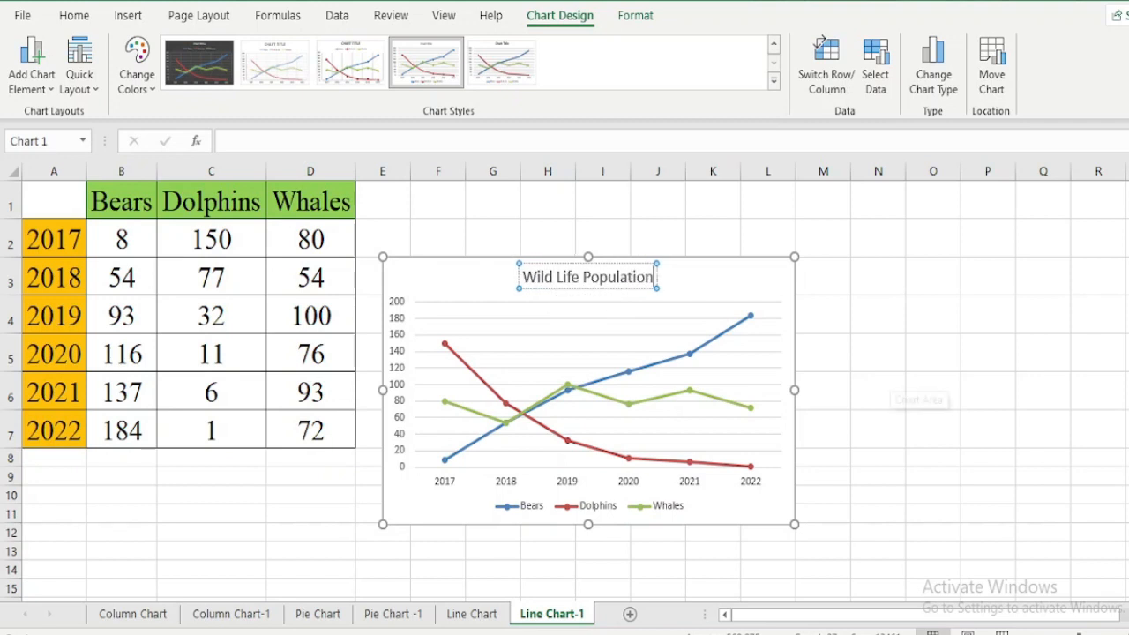
left_click(878, 390)
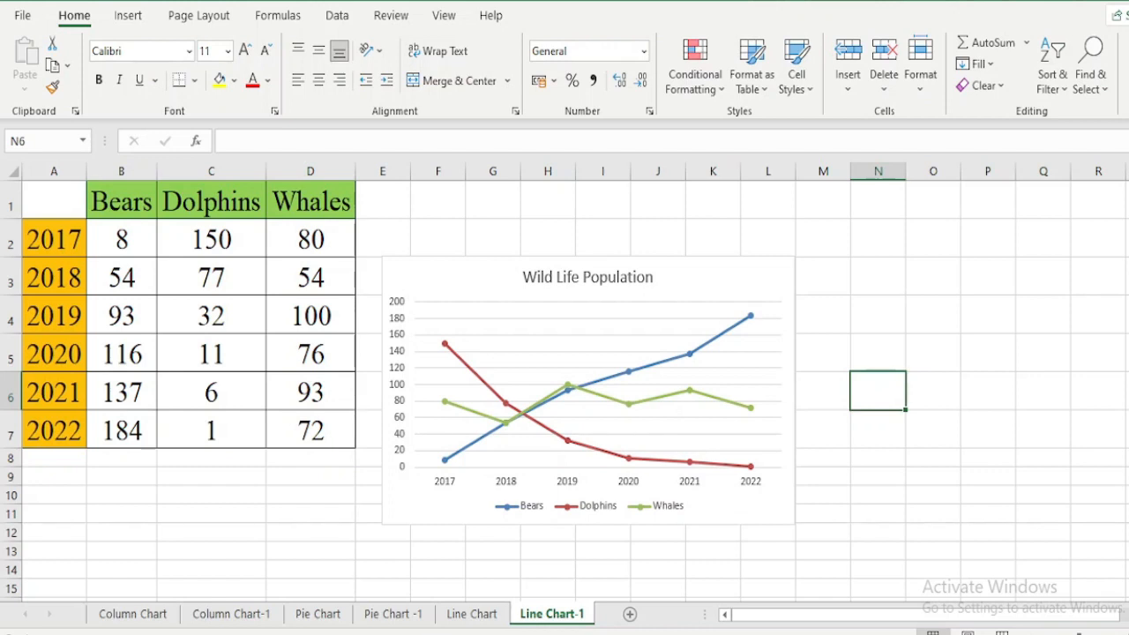
- Add data labels to the Whales series of the Wild Life Population chart
right_click(557, 362)
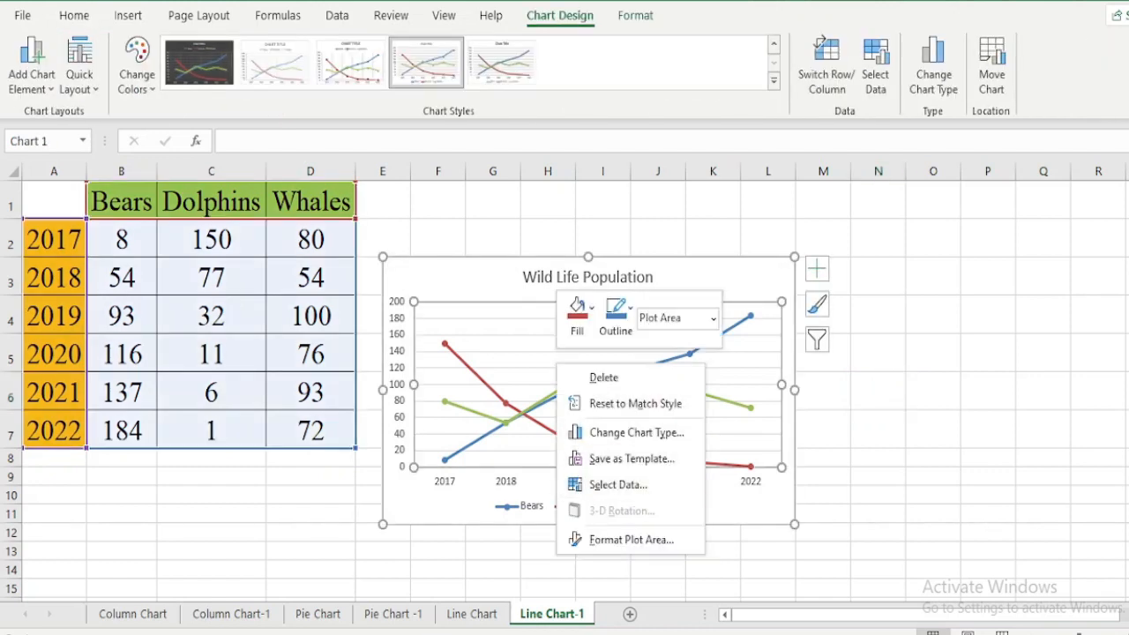
left_click(631, 459)
left_click(661, 396)
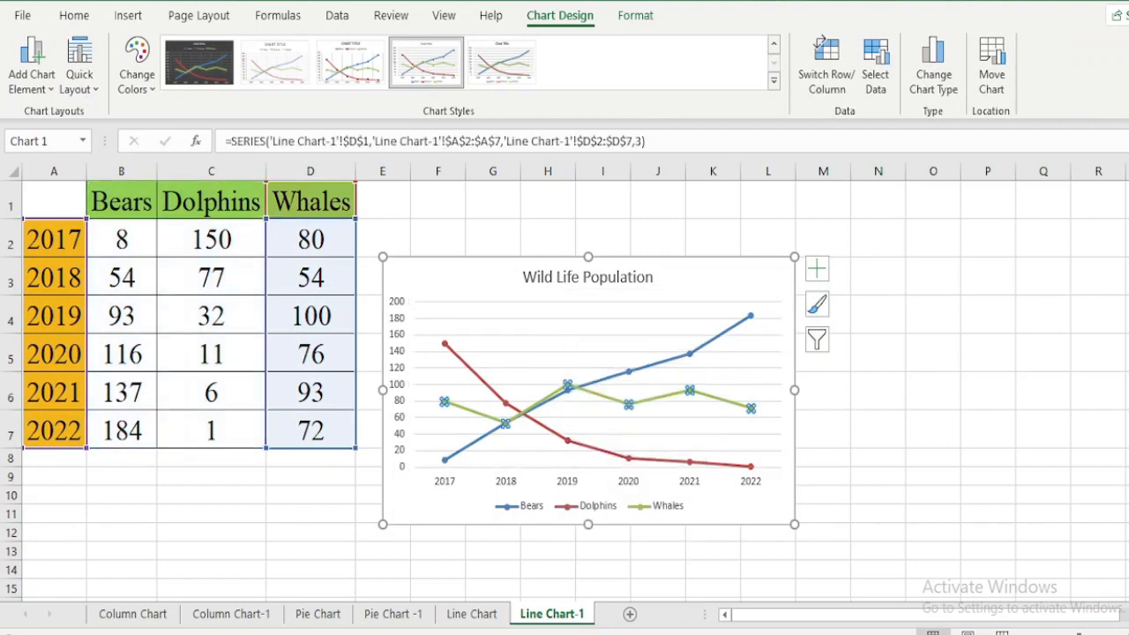
right_click(661, 396)
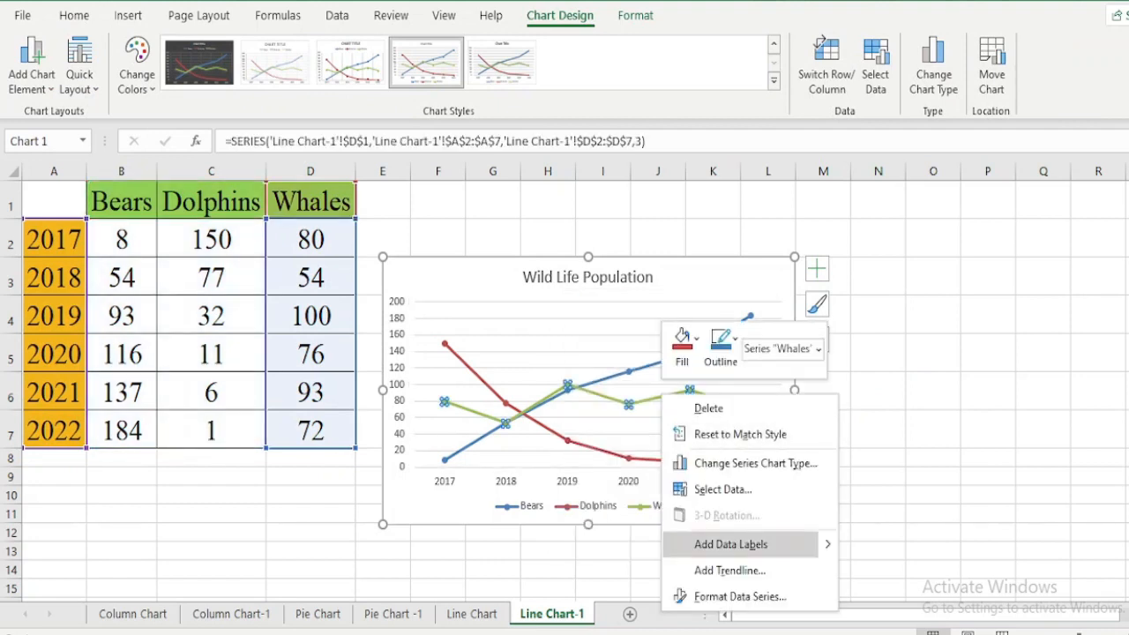
left_click(730, 544)
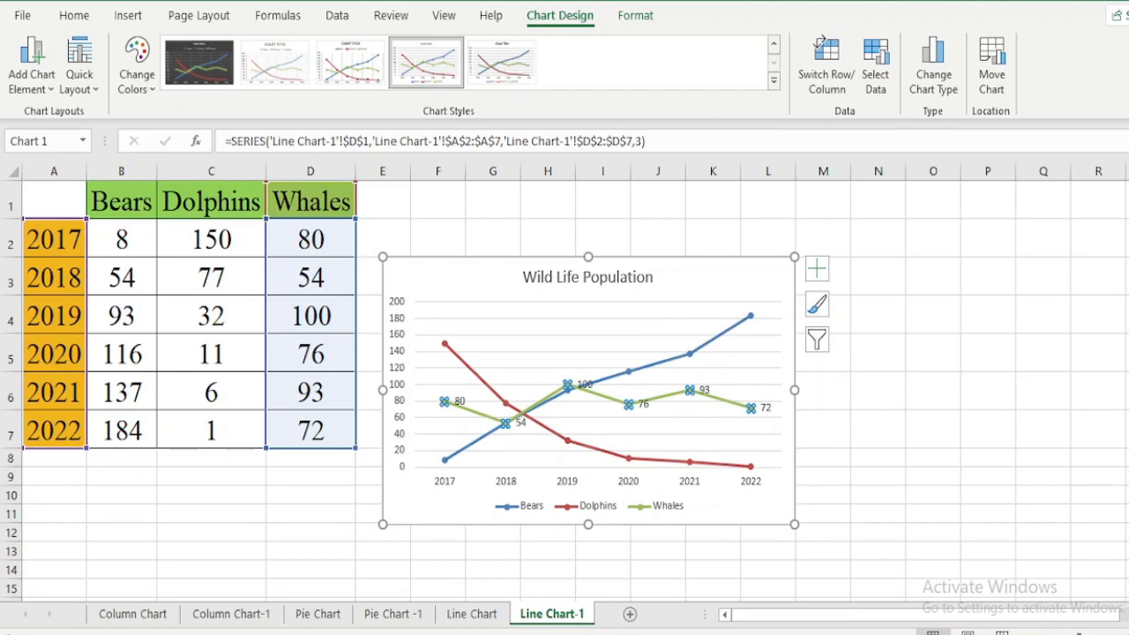
left_click(877, 495)
- Add data labels to the Bears and Dolphins series of the Wild Life Population chart
left_click(628, 371)
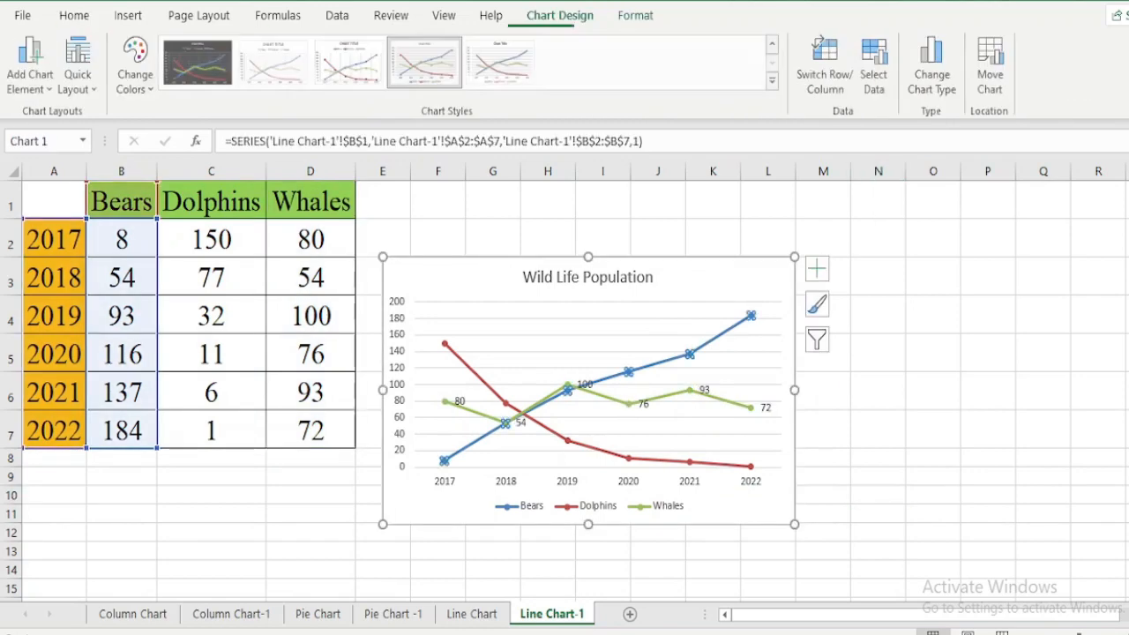
right_click(628, 371)
left_click(698, 517)
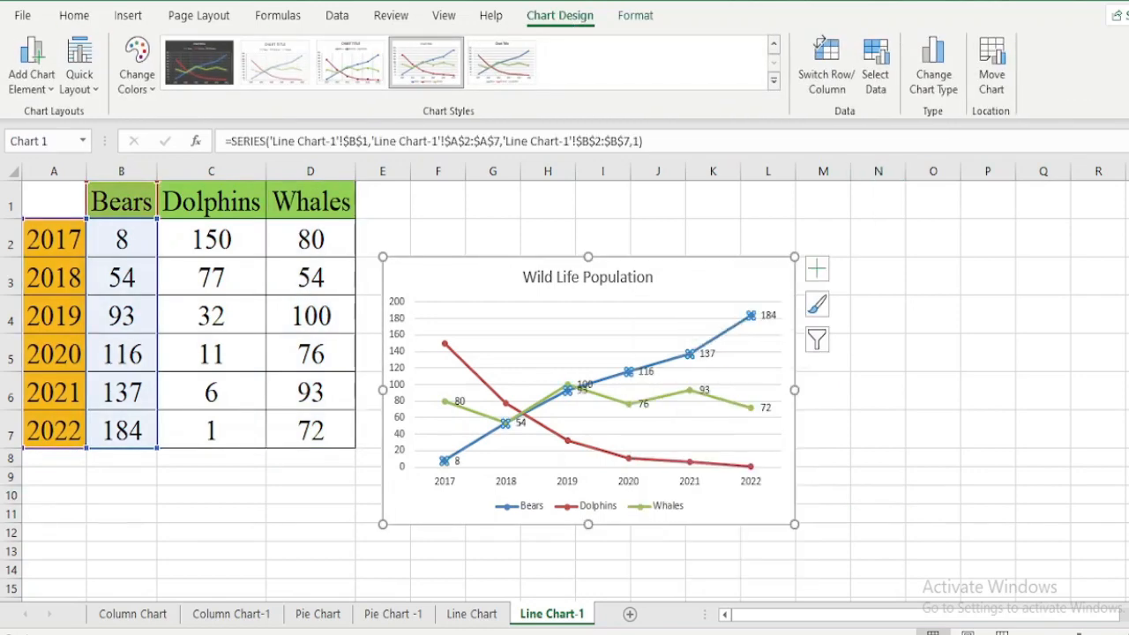
left_click(628, 459)
right_click(628, 458)
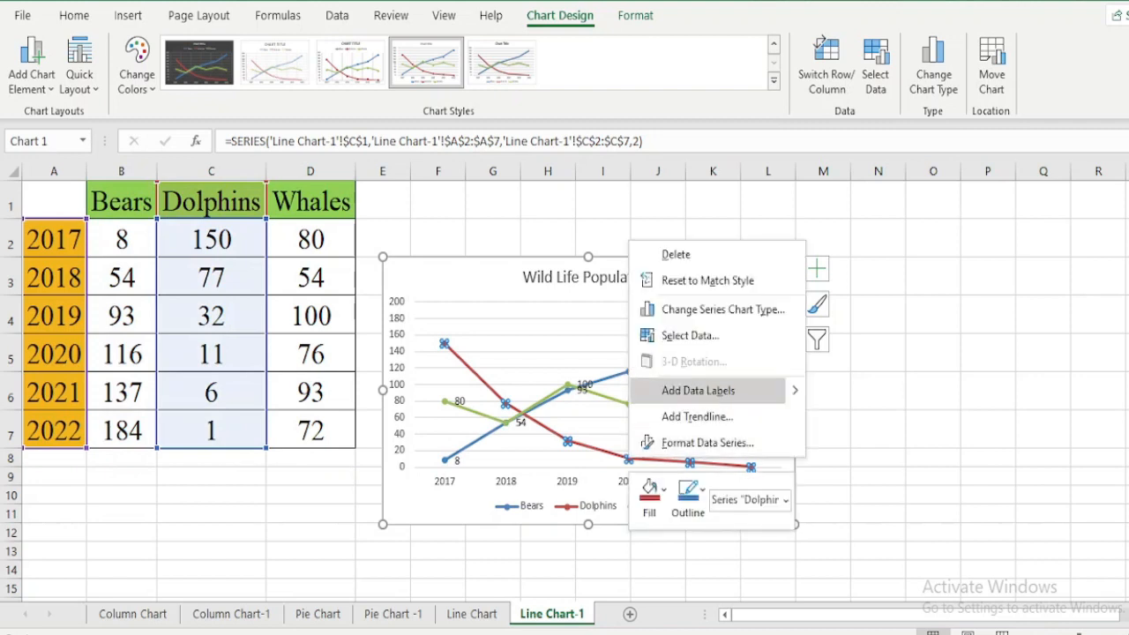
left_click(697, 390)
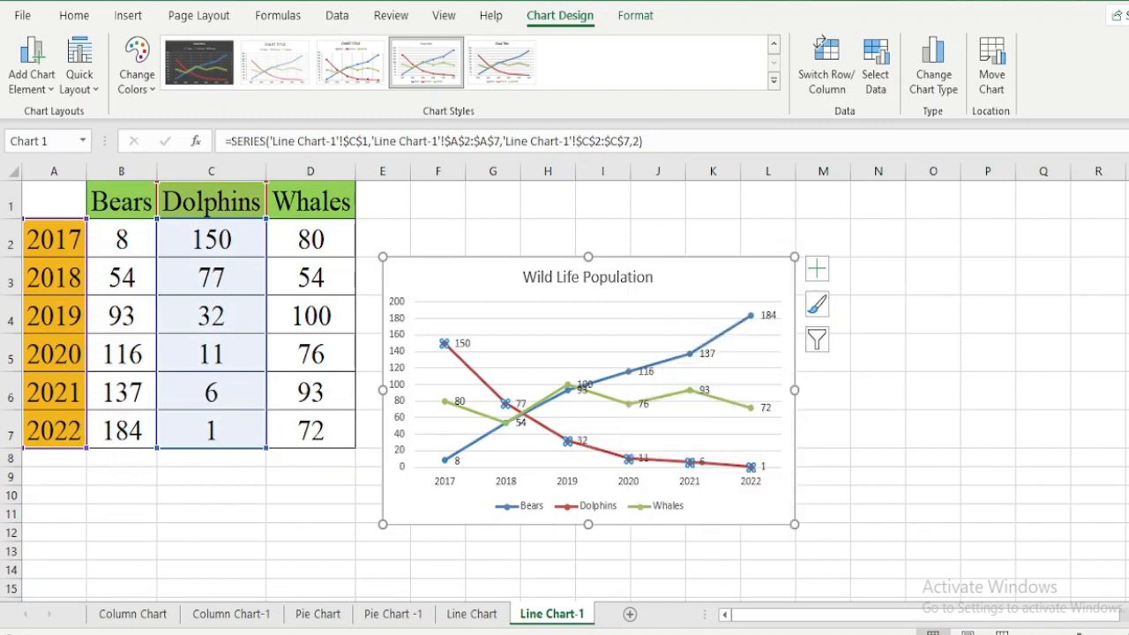
- Try a right-arrow callout shape on the Bears data labels, replacing it with a plain rectangle
left_click(642, 425)
left_click(646, 371)
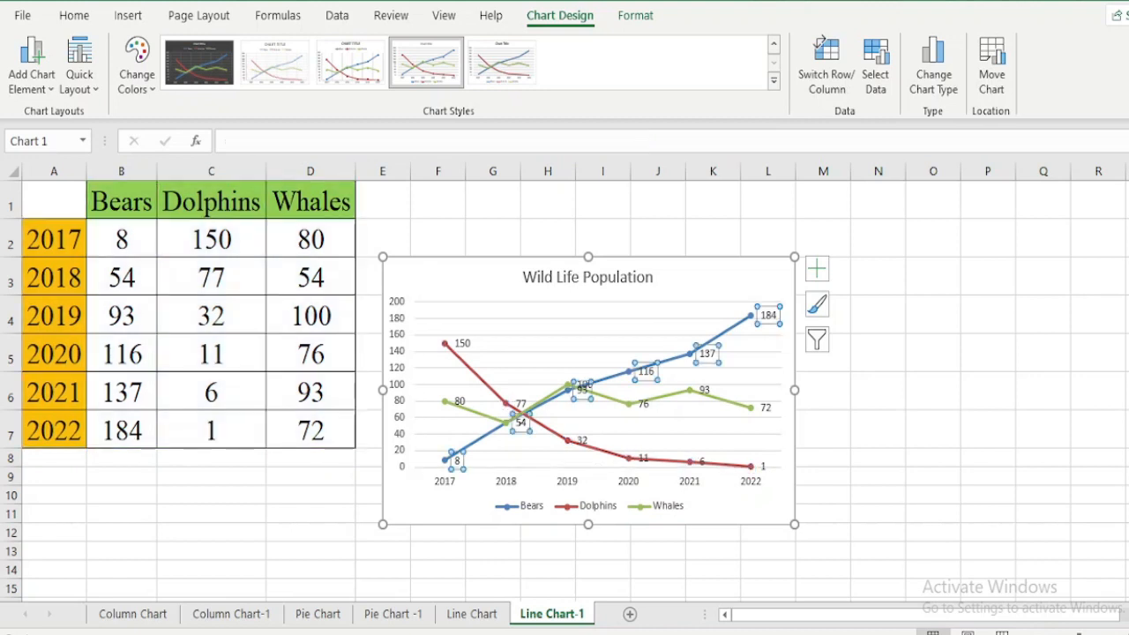
right_click(645, 371)
mouse_move(741, 577)
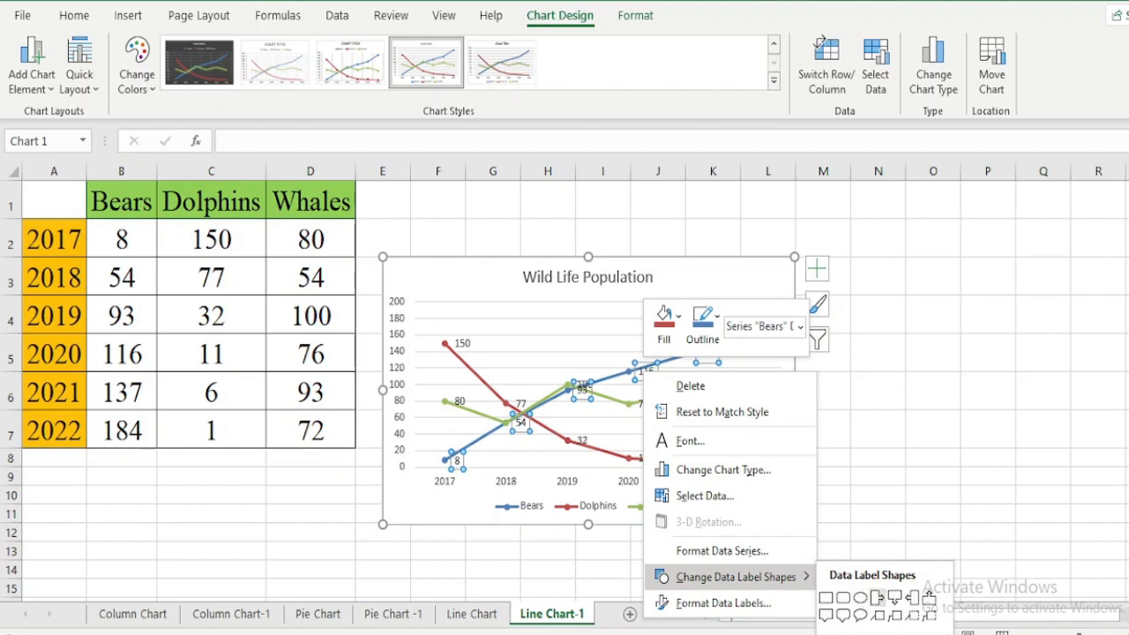
left_click(878, 597)
right_click(646, 372)
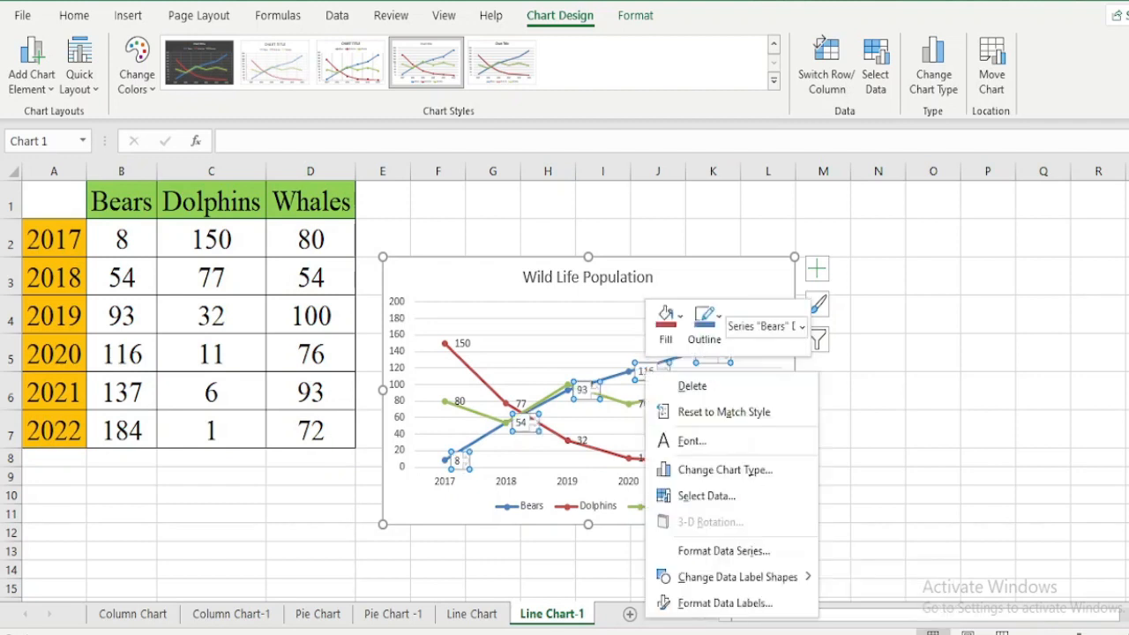
mouse_move(741, 577)
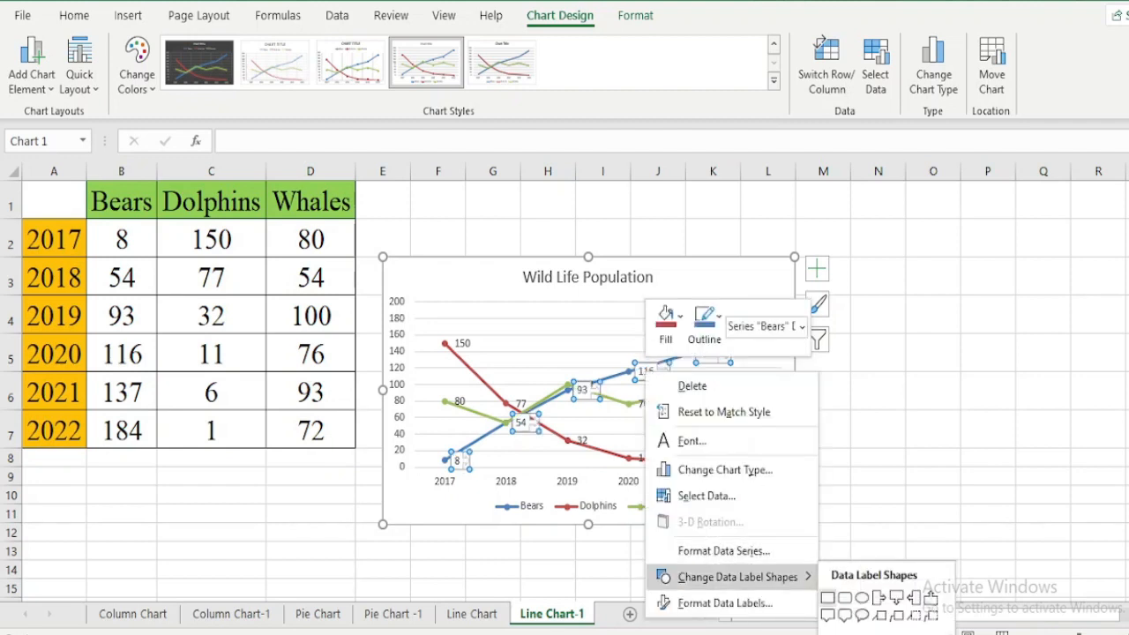
left_click(828, 597)
left_click(877, 429)
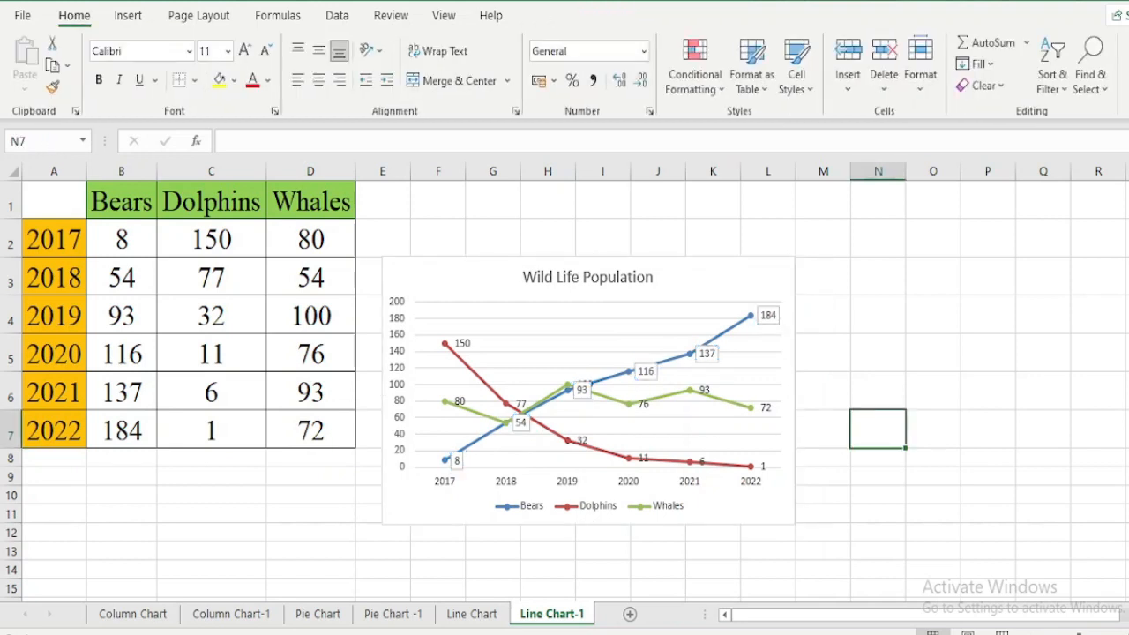
- Delete the data labels of the Bears, Whales and Dolphins series from the Wild Life Population chart
left_click(646, 371)
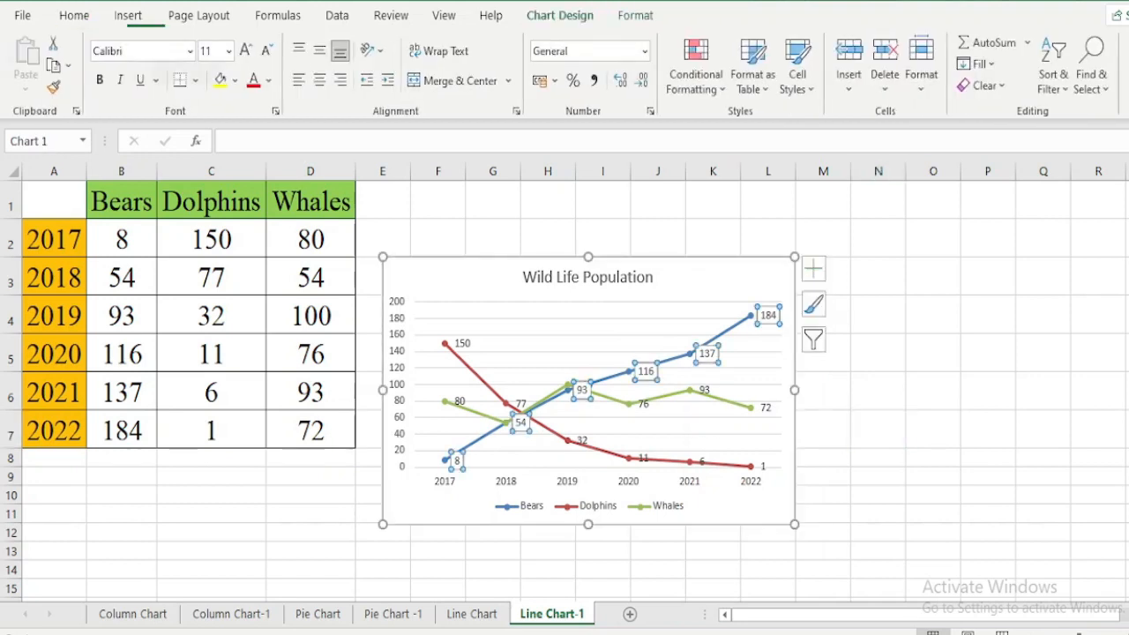
key("Delete")
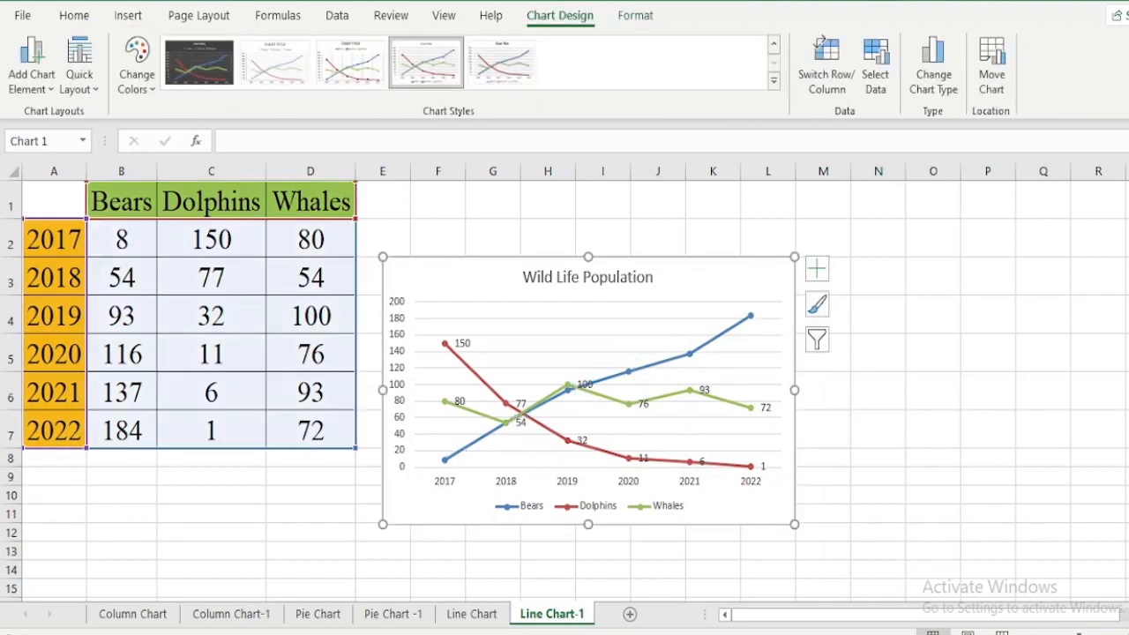
left_click(644, 404)
key("Delete")
left_click(644, 458)
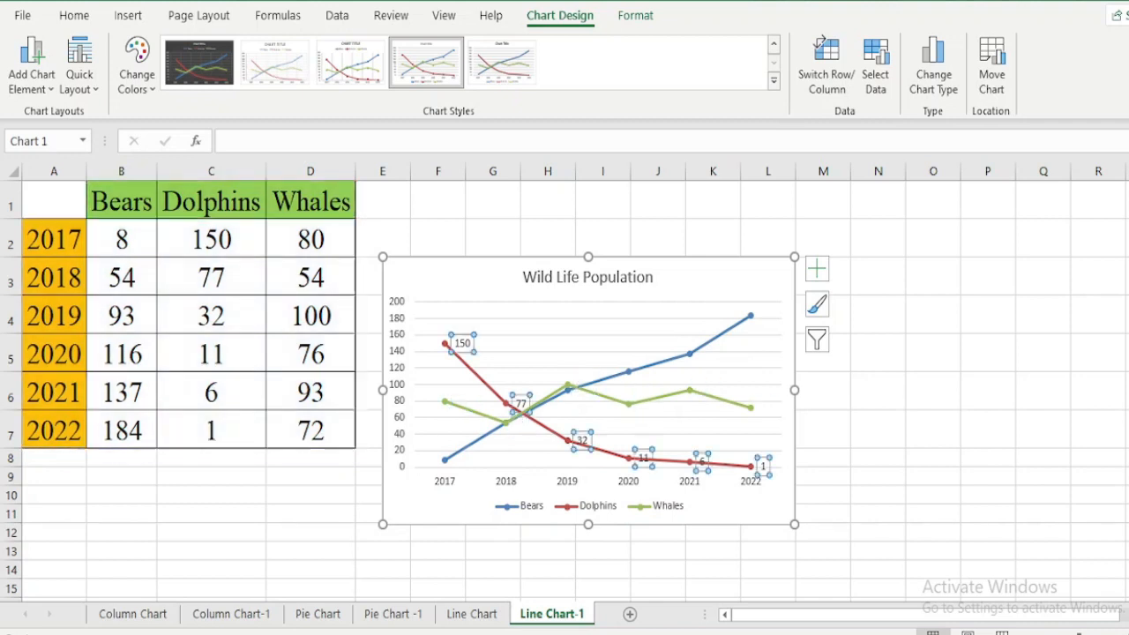
key("Delete")
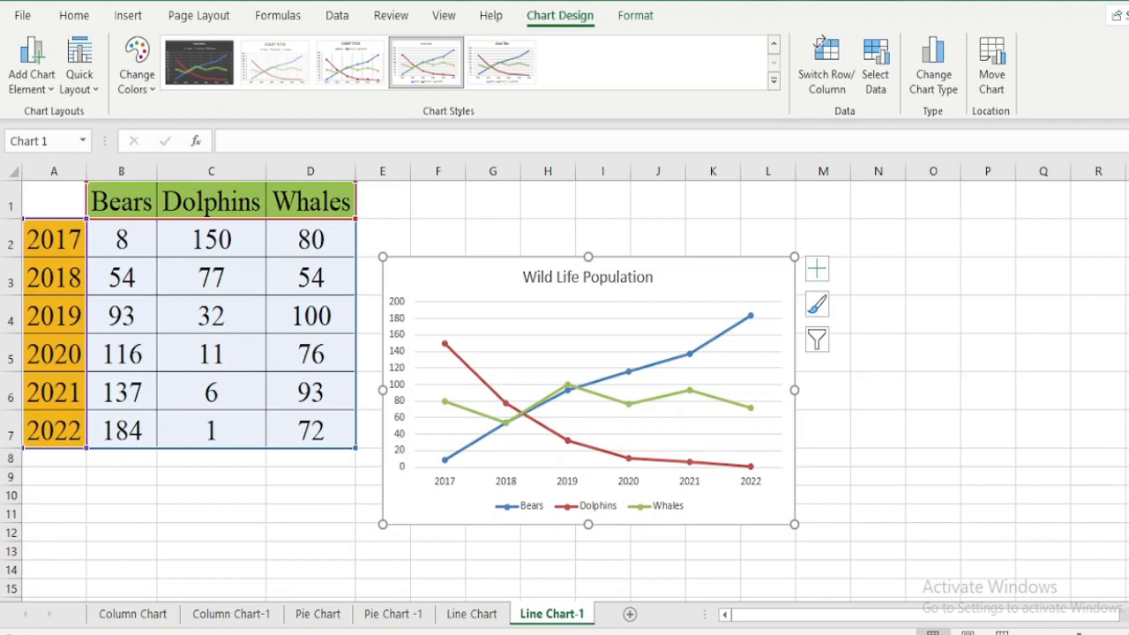
- Apply the first quick layout, with a vertical axis title and the legend beside the plot, to the Wild Life Population chart
left_click(79, 74)
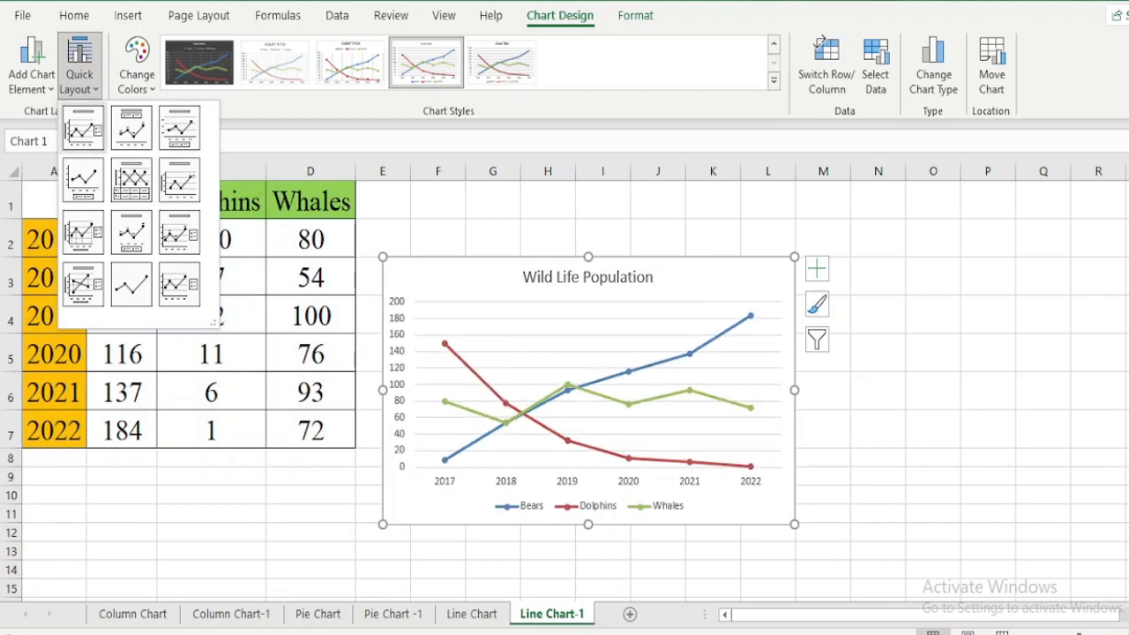
left_click(82, 128)
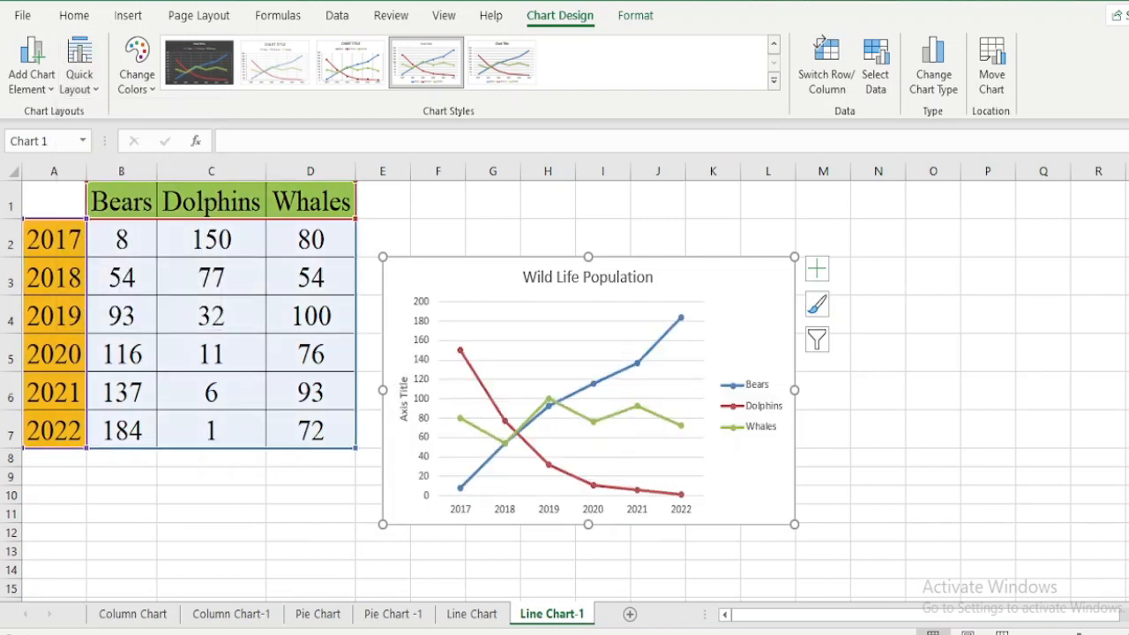
left_click(878, 430)
left_click(587, 277)
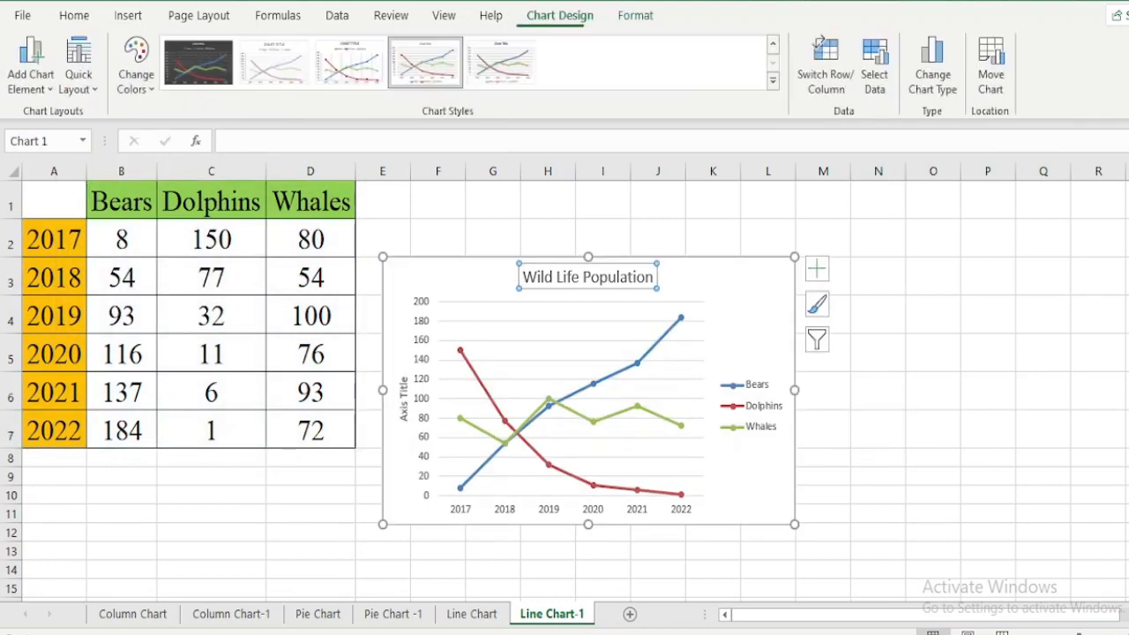
left_click(32, 66)
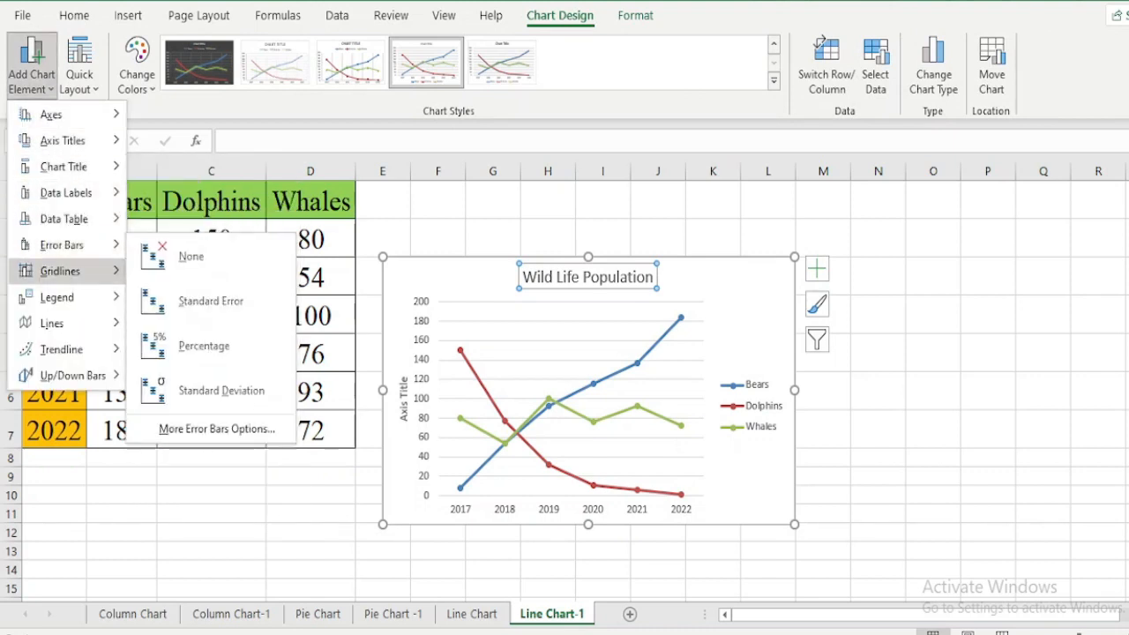
mouse_move(72, 375)
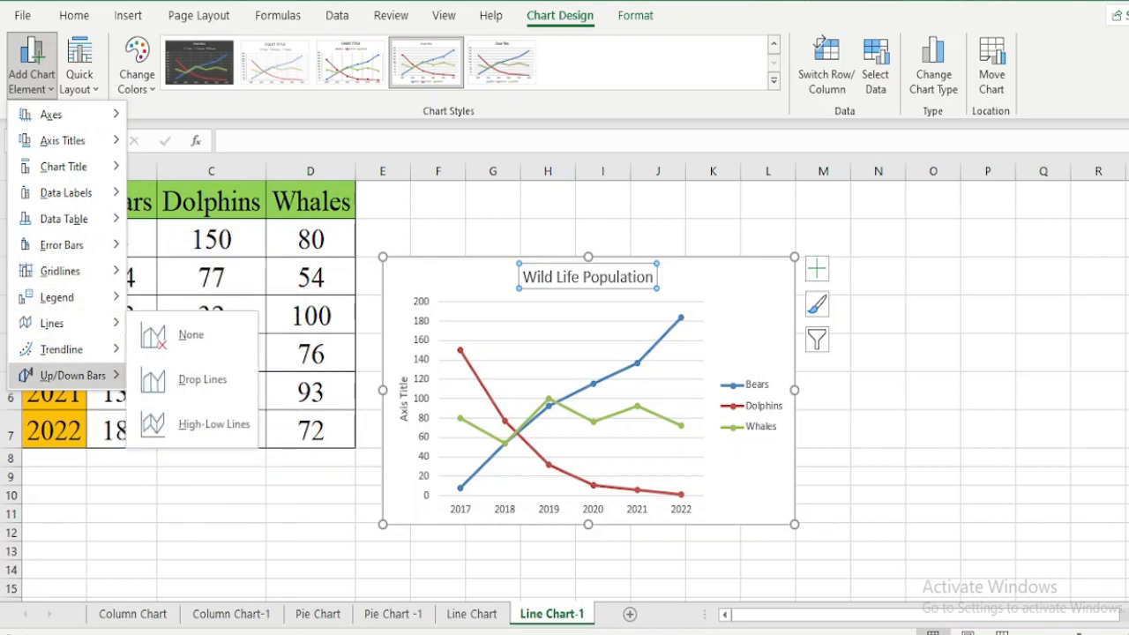
key("Escape")
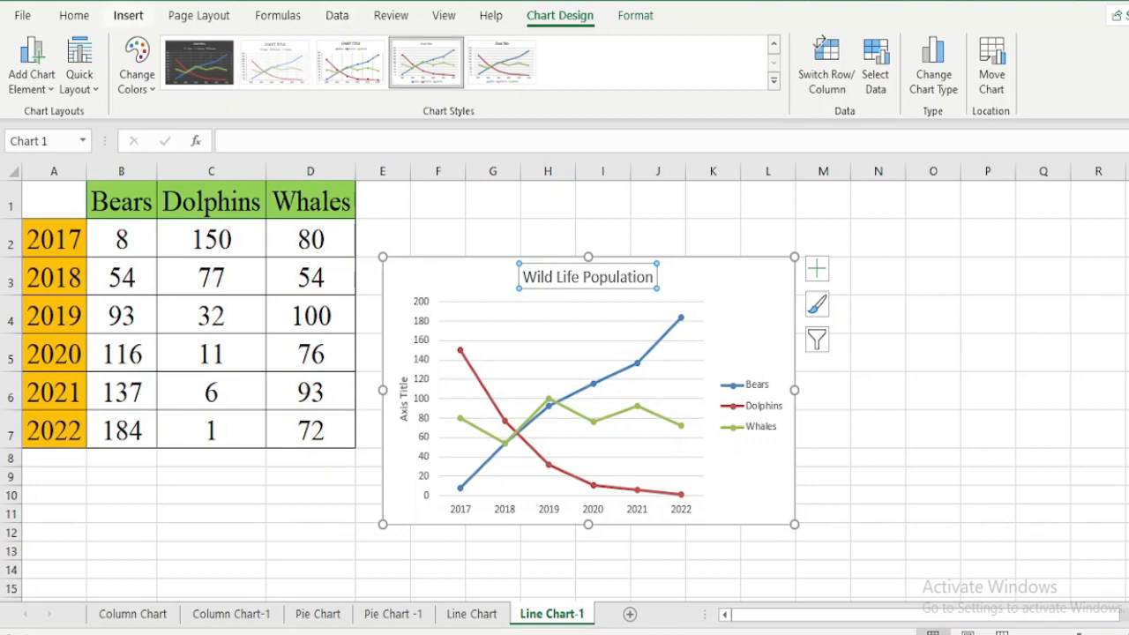
left_click(128, 15)
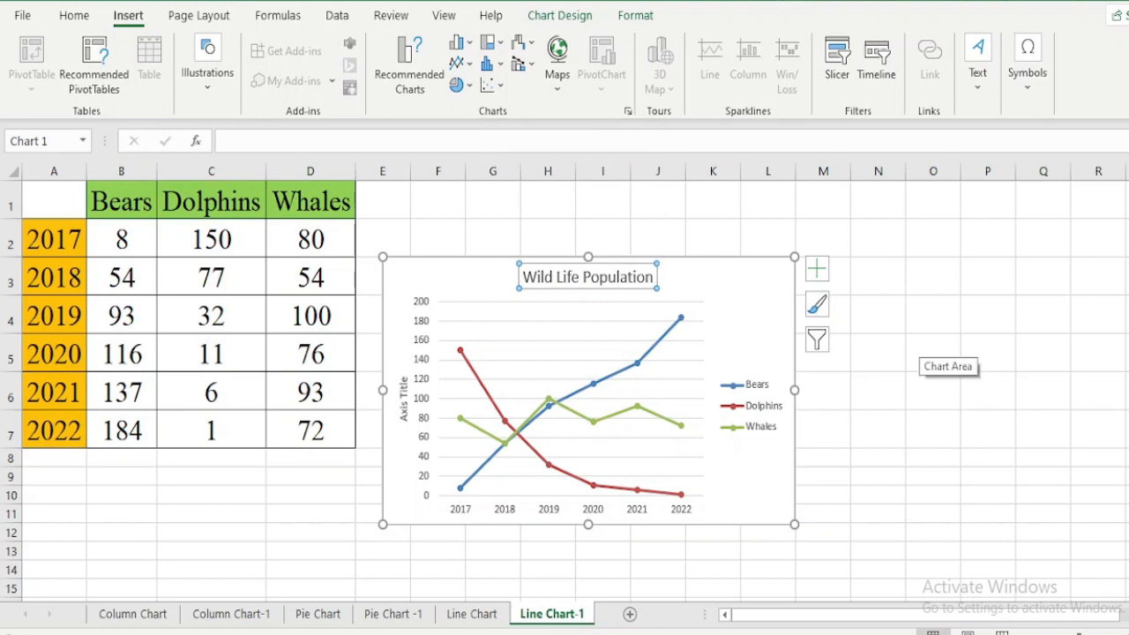
left_click(932, 352)
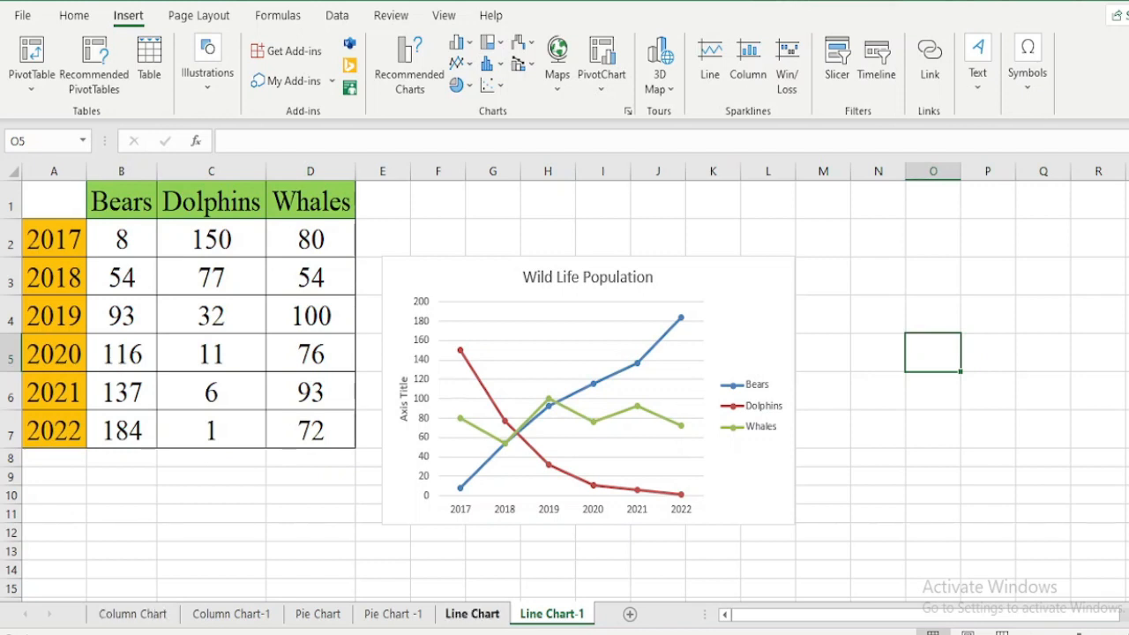
- Review the Line Chart, Pie Chart -1, Pie Chart, Column Chart-1 and Column Chart sheets, ending on Column Chart
left_click(472, 614)
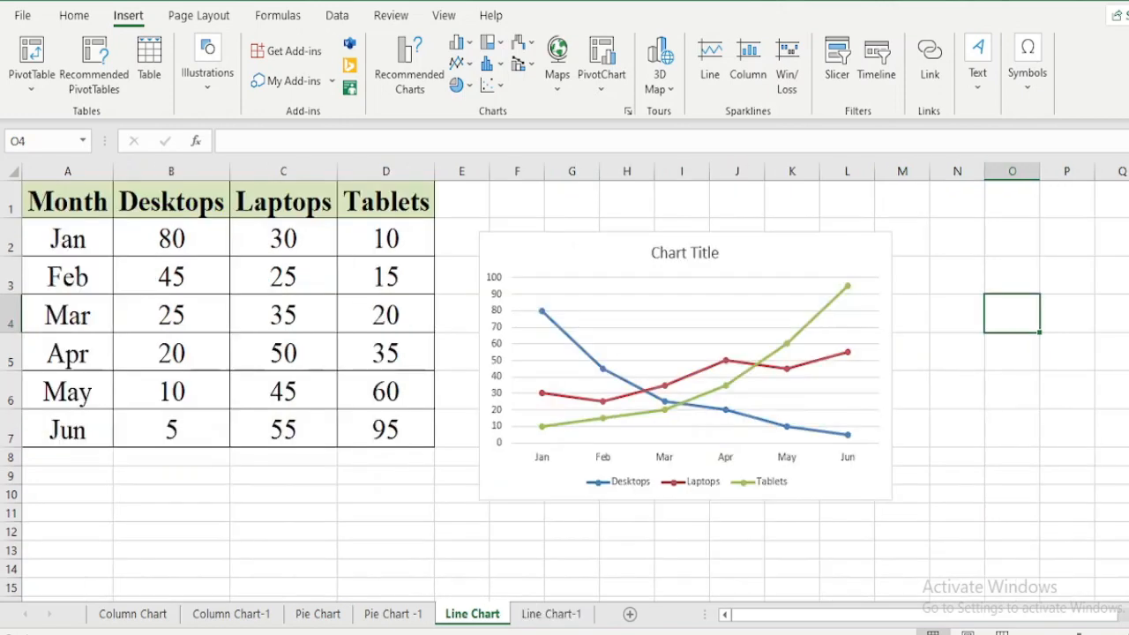
left_click(394, 614)
left_click(318, 614)
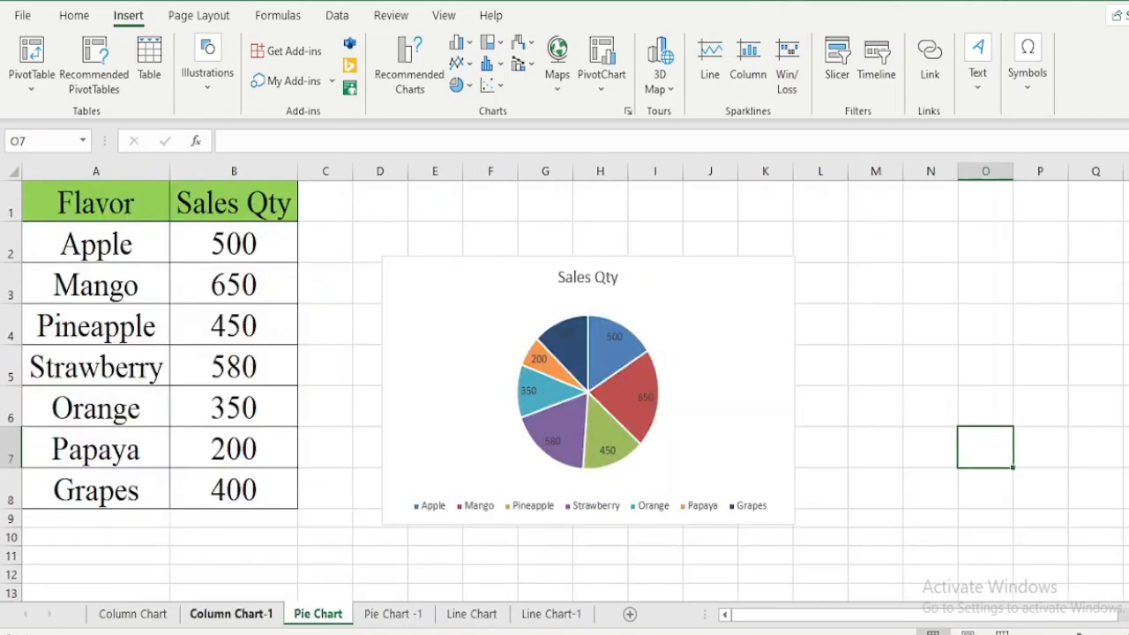
left_click(231, 614)
left_click(133, 614)
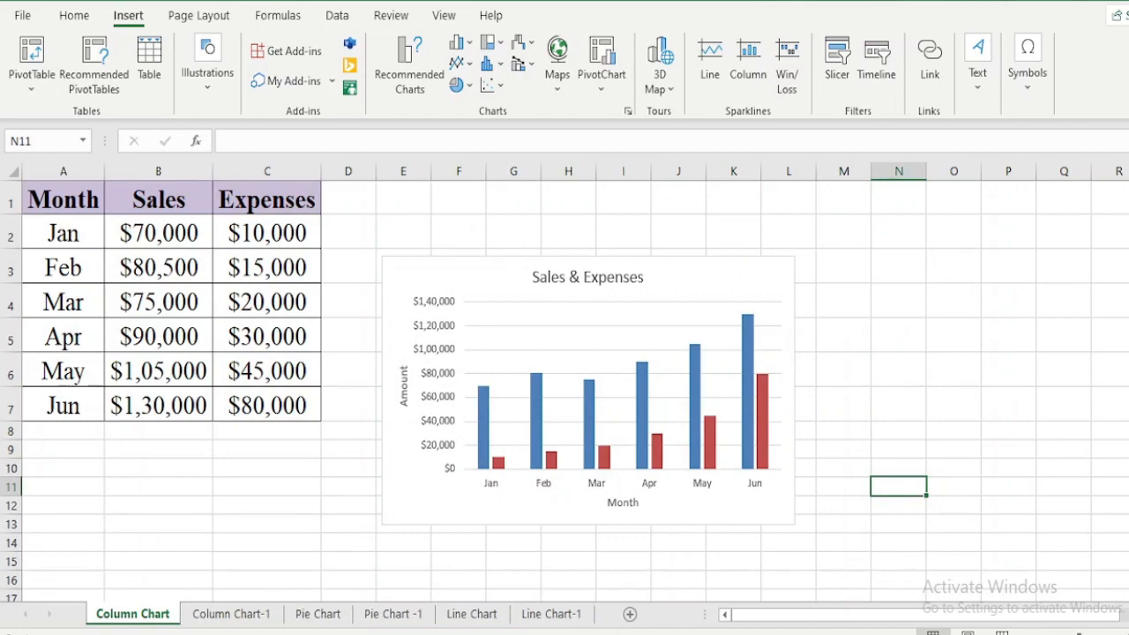